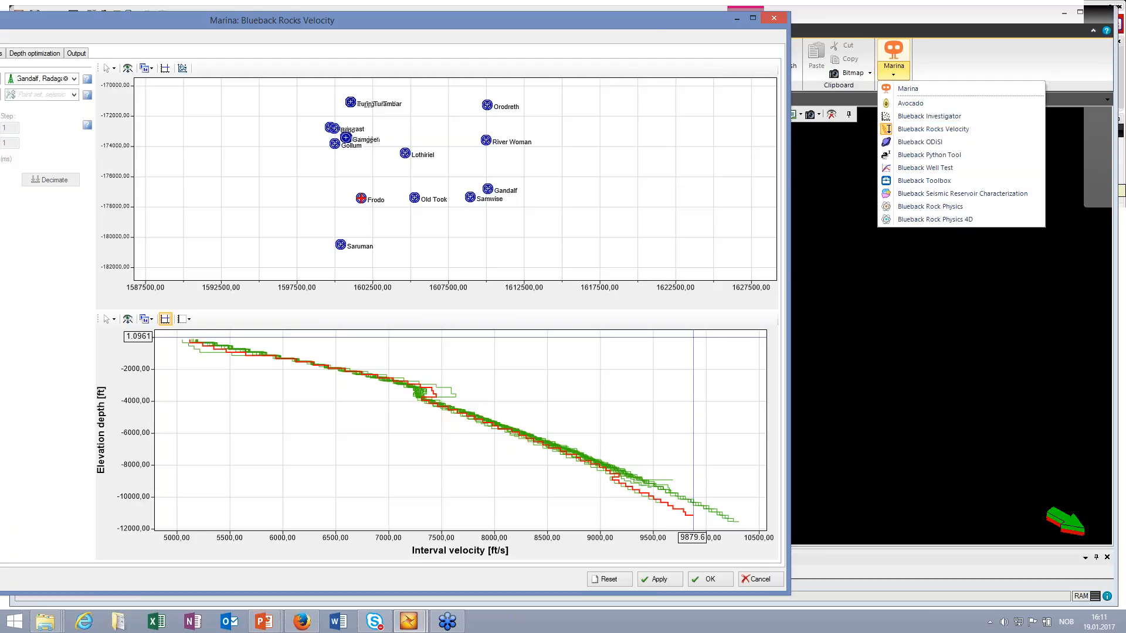
Step: Bring the Blueback Rocks Velocity dialog fully into view and inspect the selected input wells, including those in Well sub folder 1
drag(680, 20, 849, 36)
drag(936, 21, 926, 19)
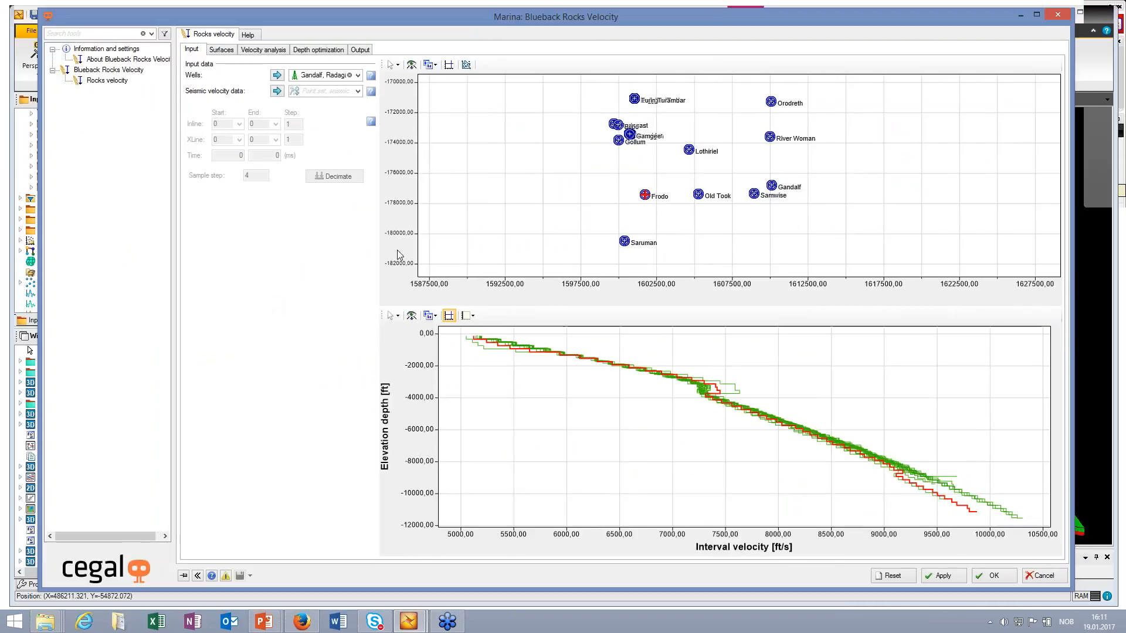
click(357, 75)
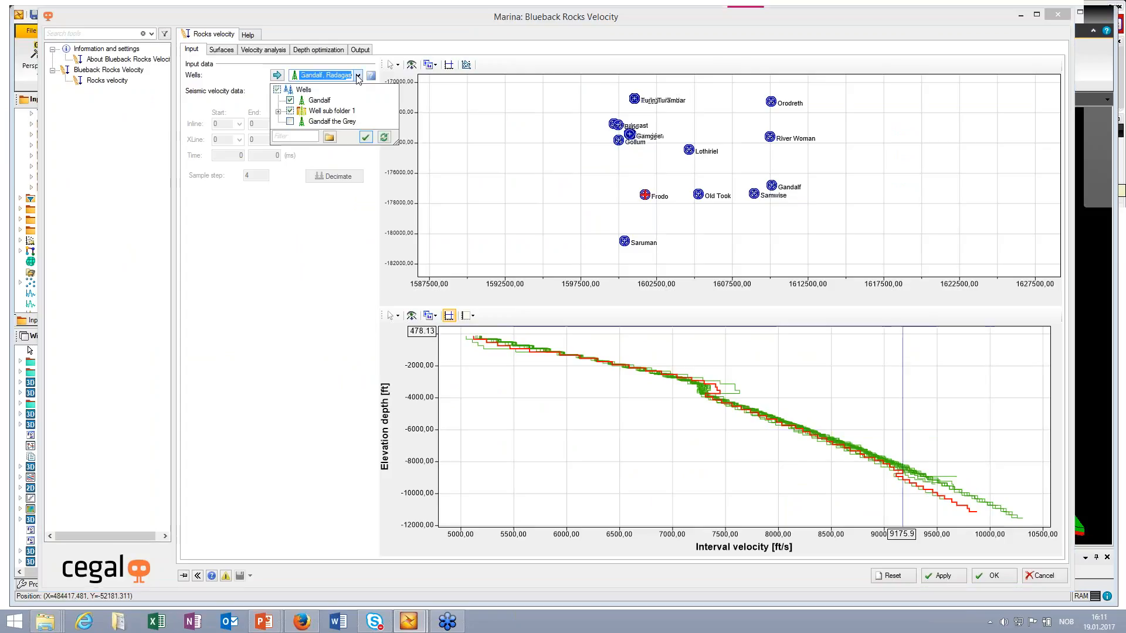
click(278, 111)
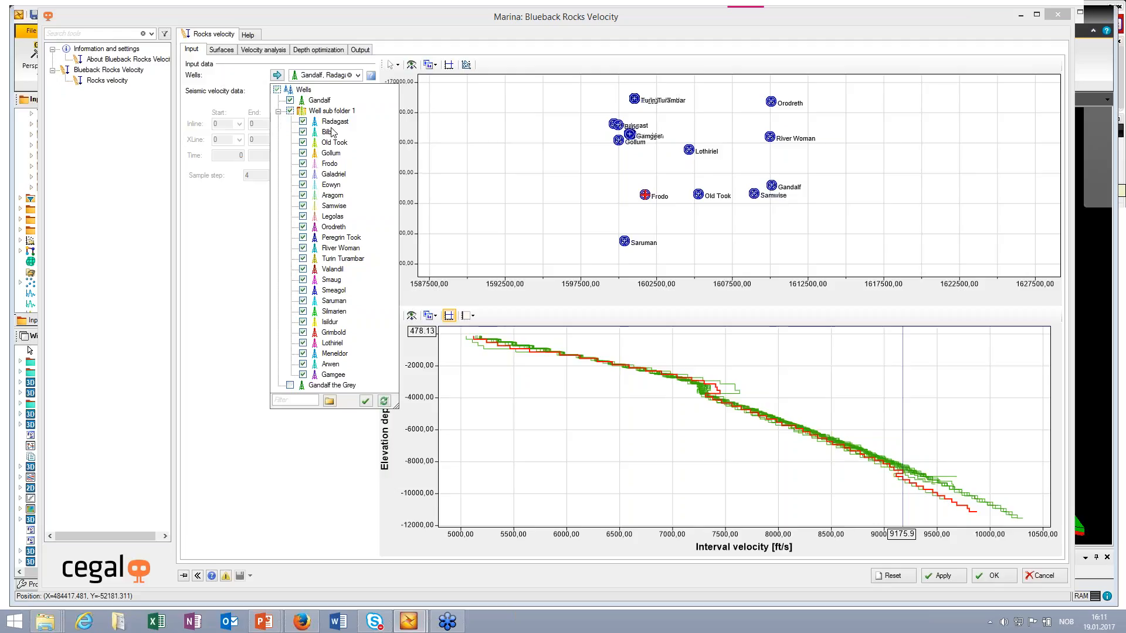
click(343, 441)
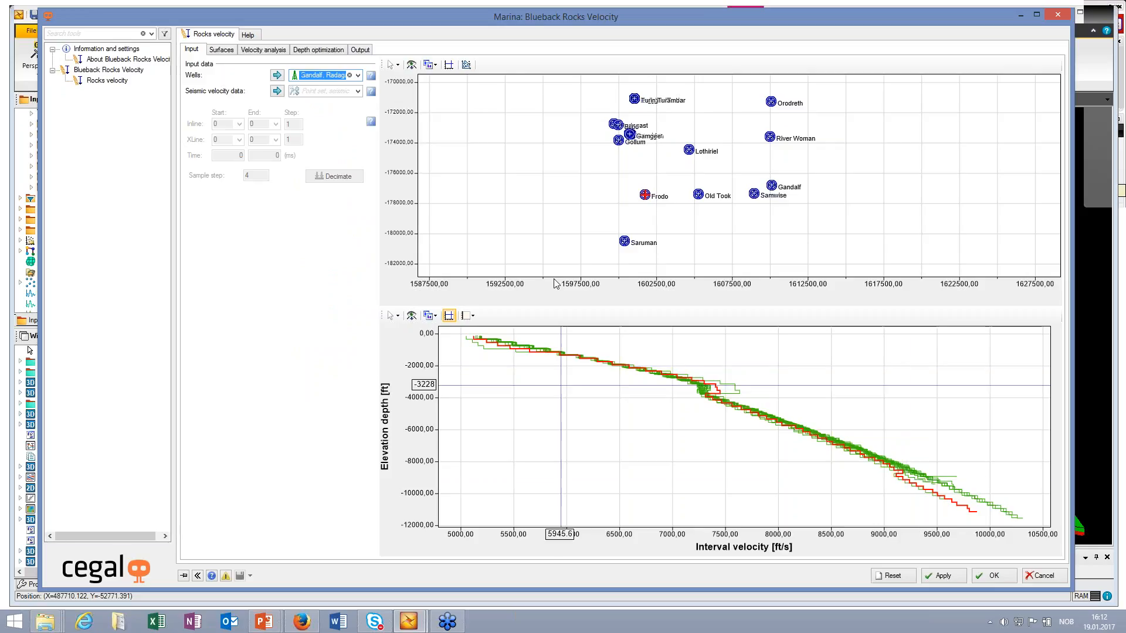
Step: Highlight the Lothiriel, Old Took and Saruman wells on the input map to compare their interval velocity curves
click(689, 151)
click(700, 197)
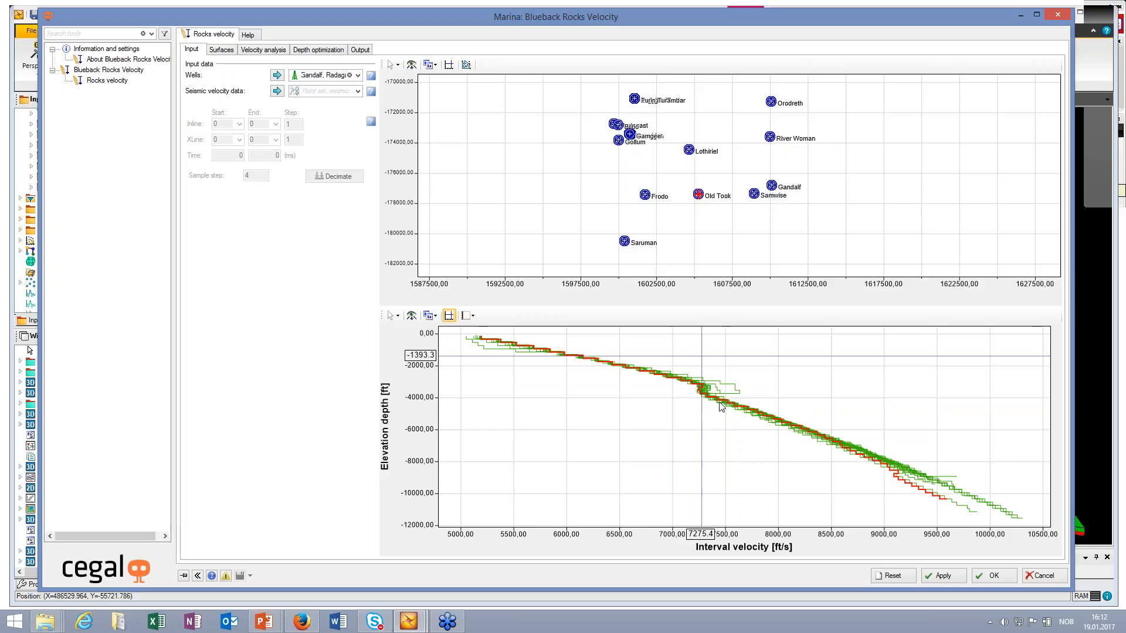
click(728, 383)
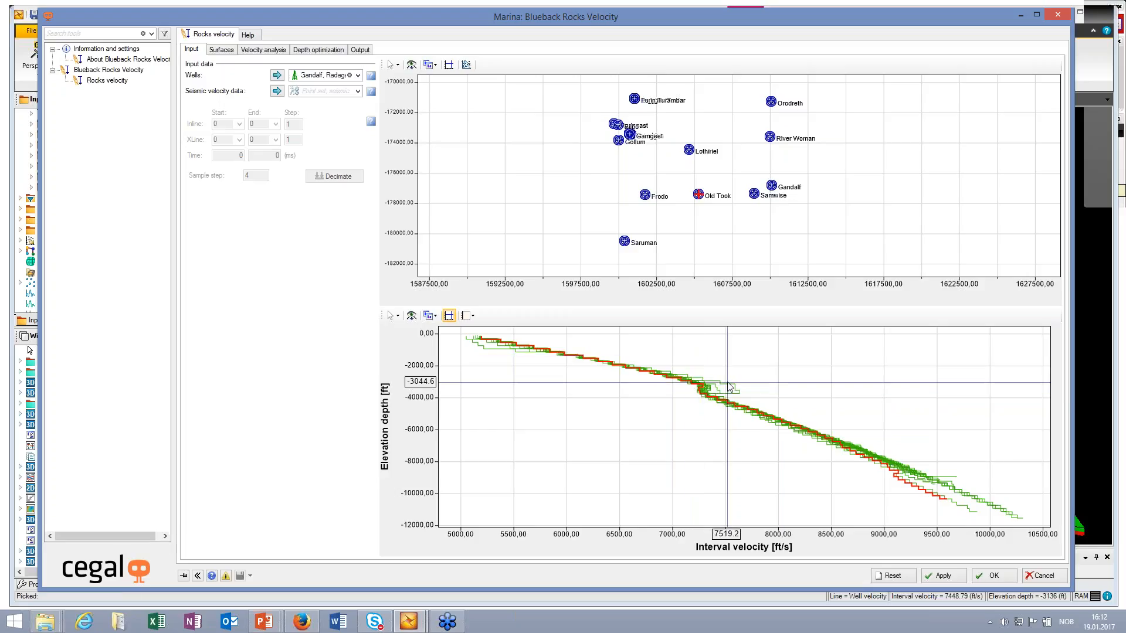
click(626, 244)
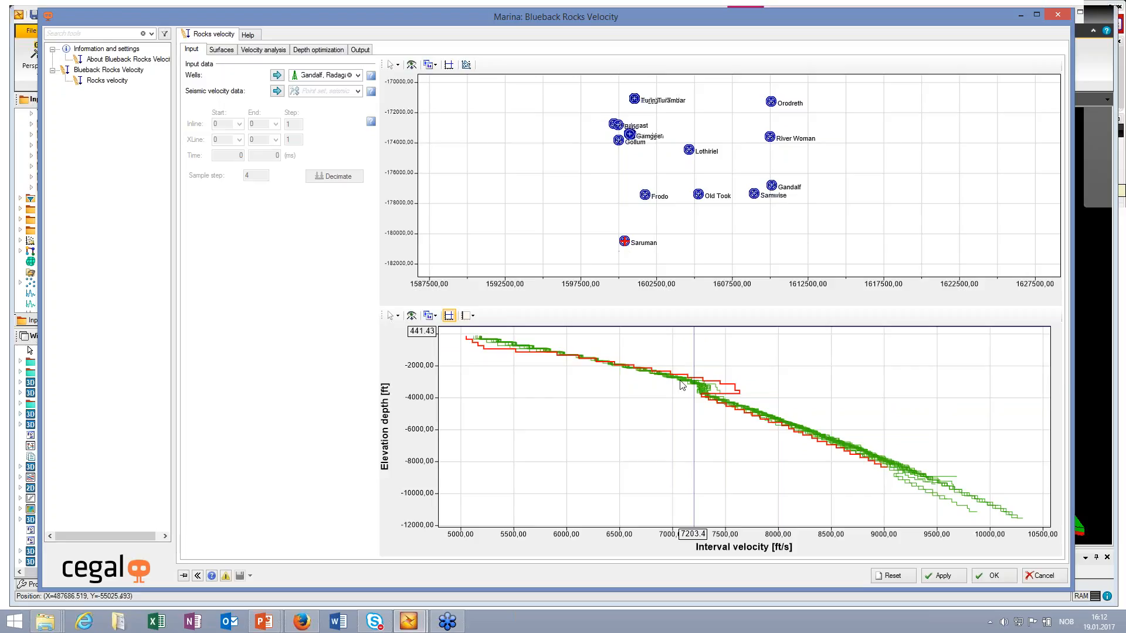
click(717, 390)
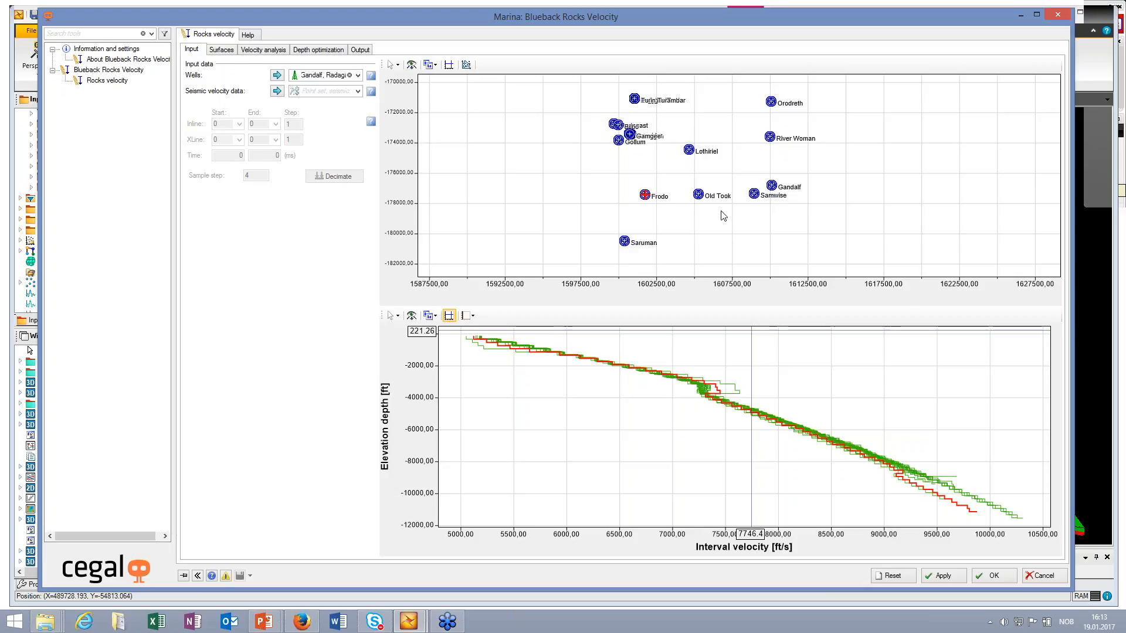
Step: Review the surface setup, checking the surfaces available for the Dwalin entry and selecting the Nori and Balin entries
click(221, 50)
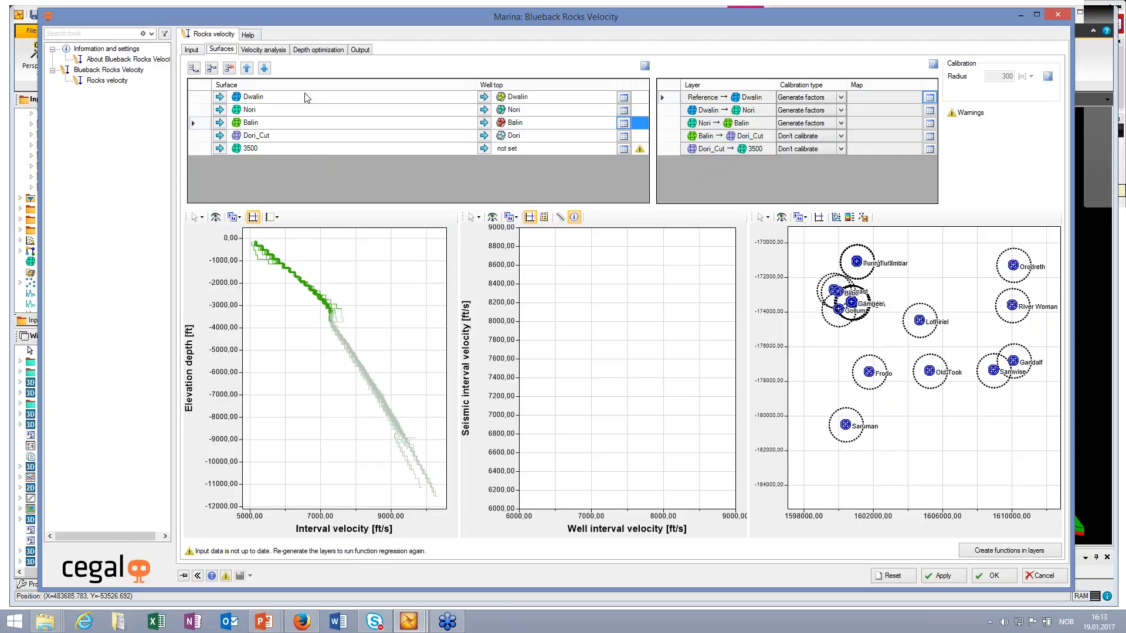
click(395, 99)
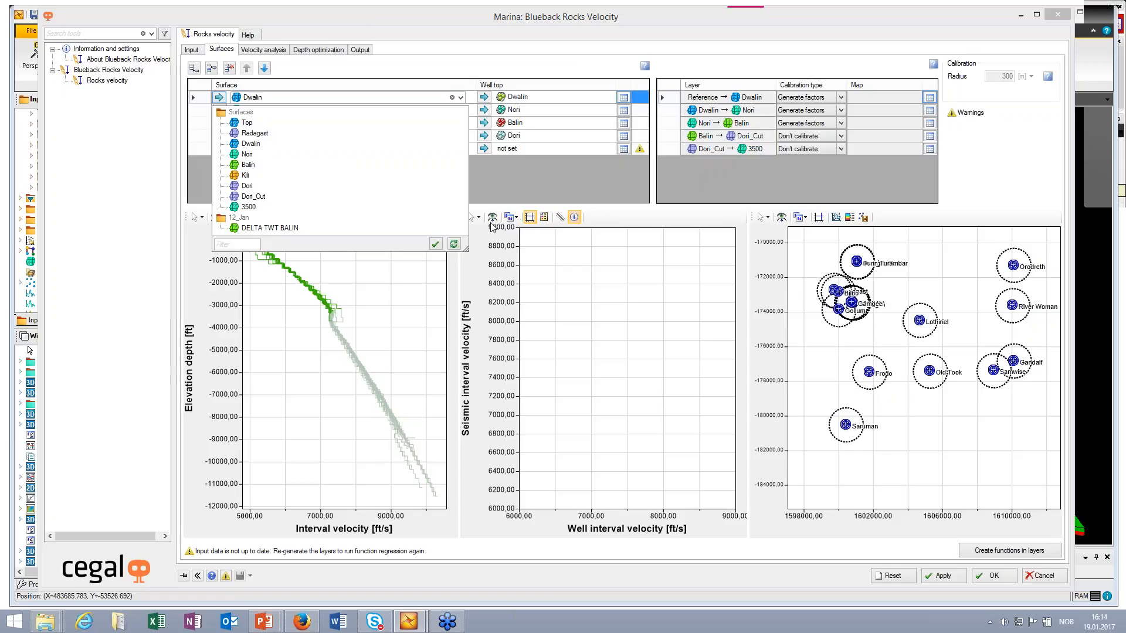
click(388, 271)
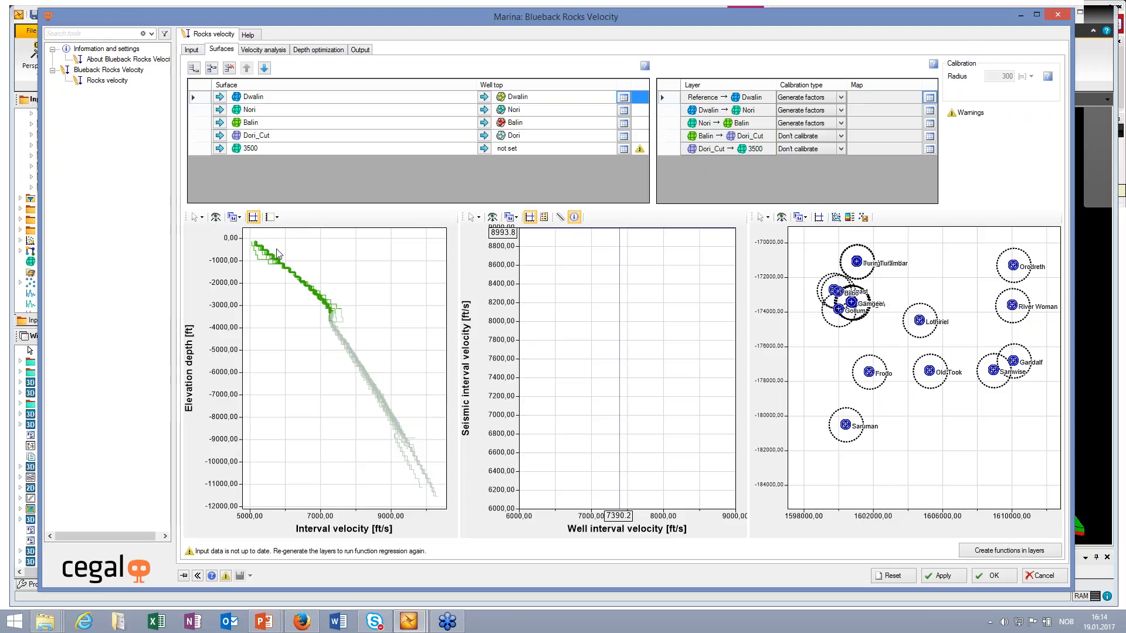
click(192, 108)
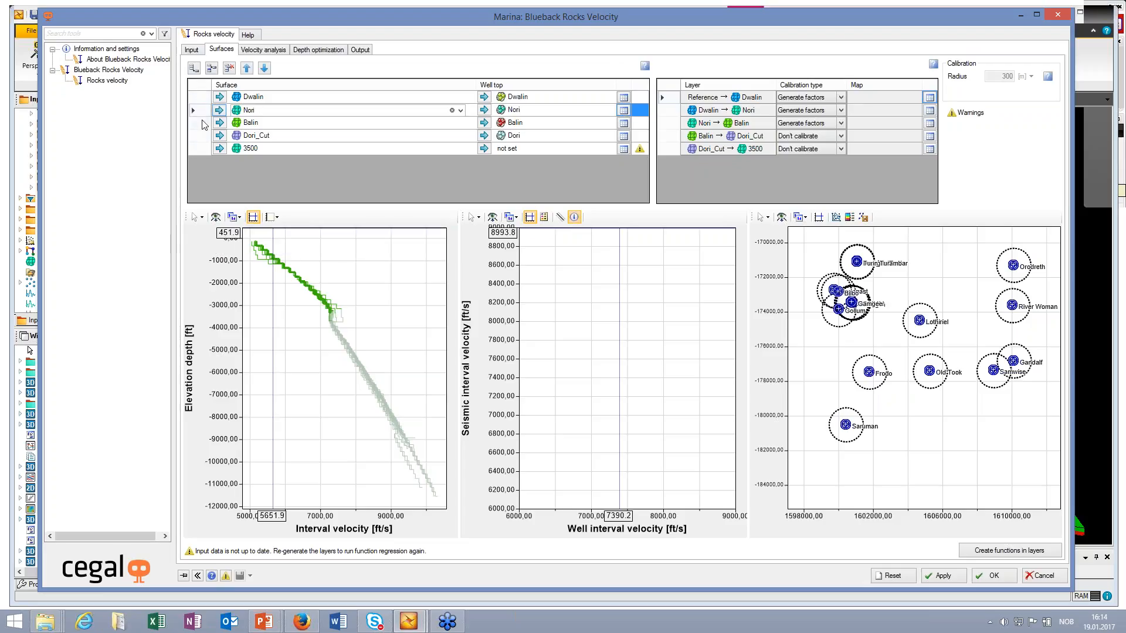
click(204, 124)
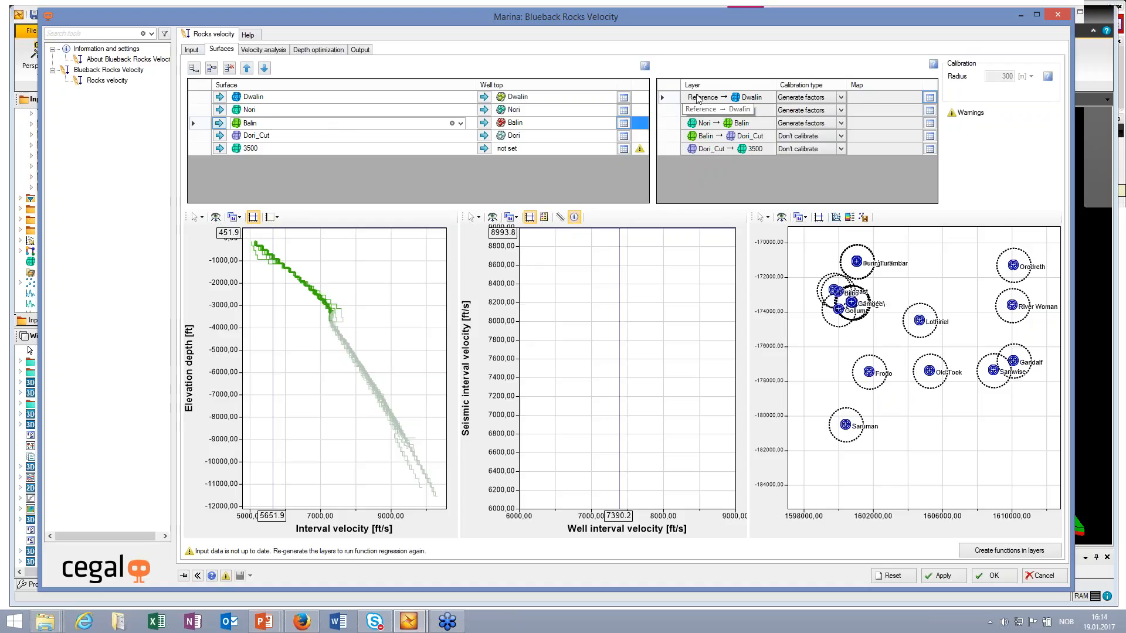
Step: Examine the surface info table for Nori sorted by TWT difference, and close it
click(624, 111)
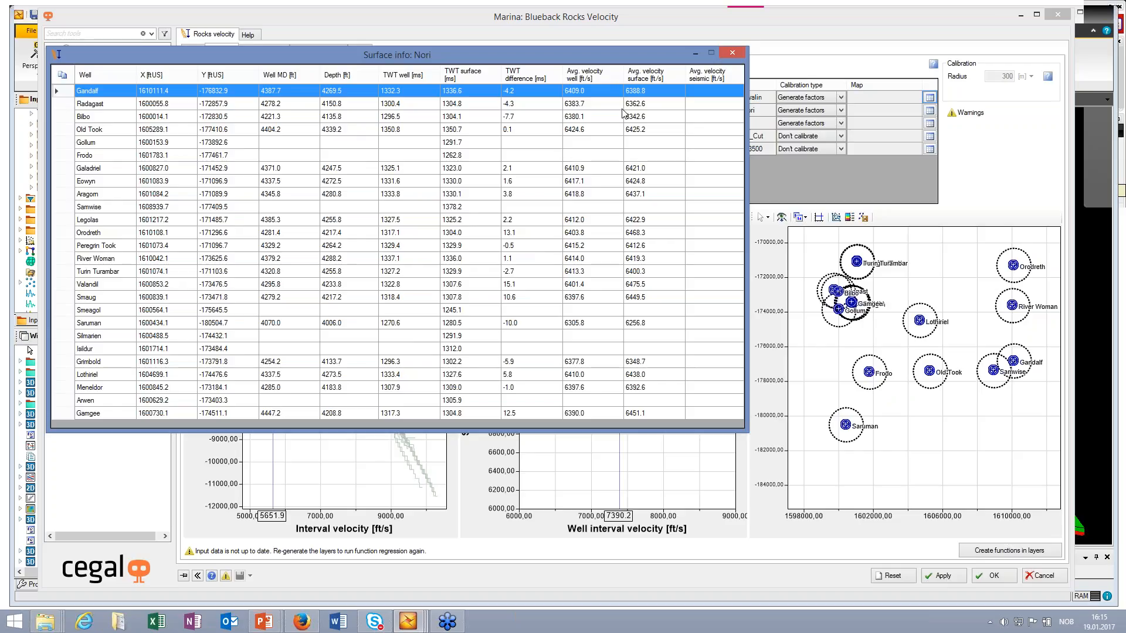
drag(533, 56, 540, 55)
click(532, 74)
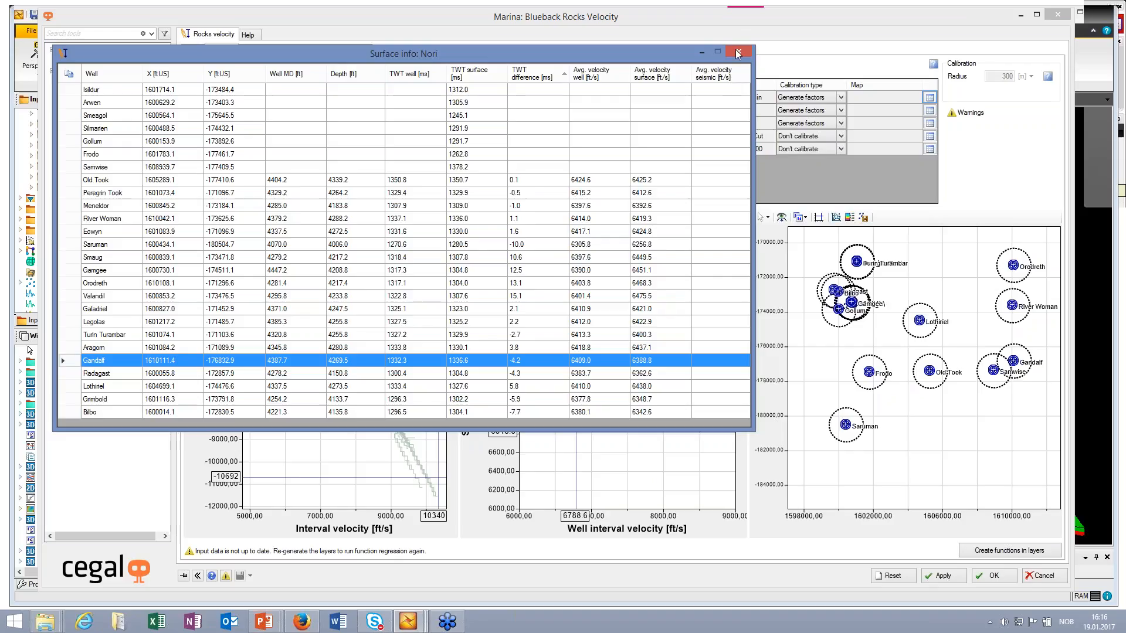
drag(692, 54, 695, 107)
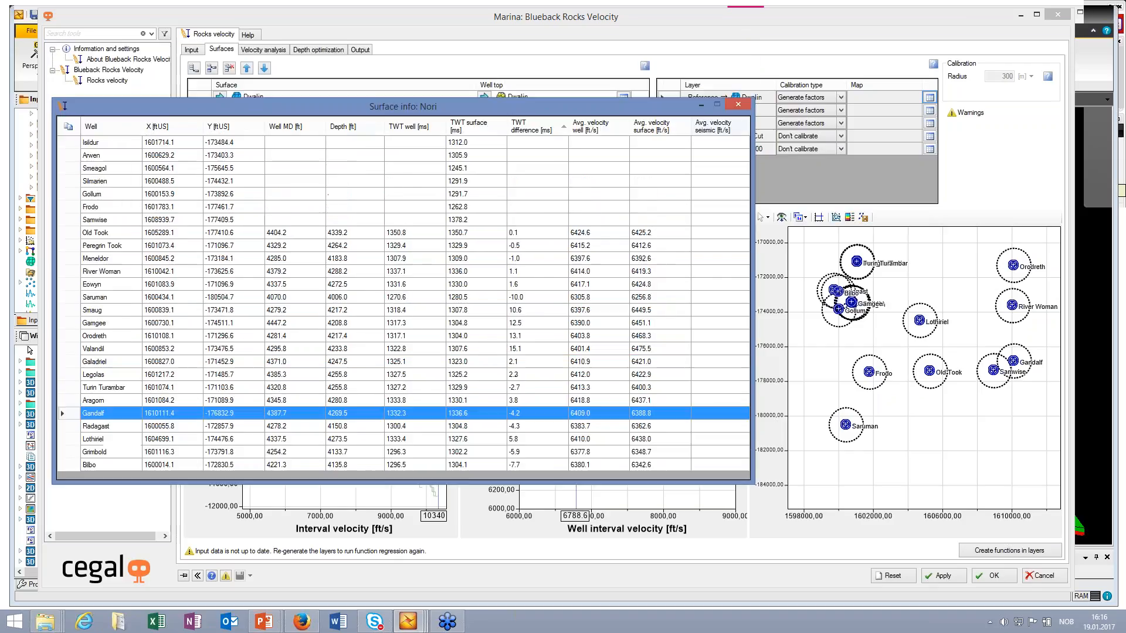
click(742, 106)
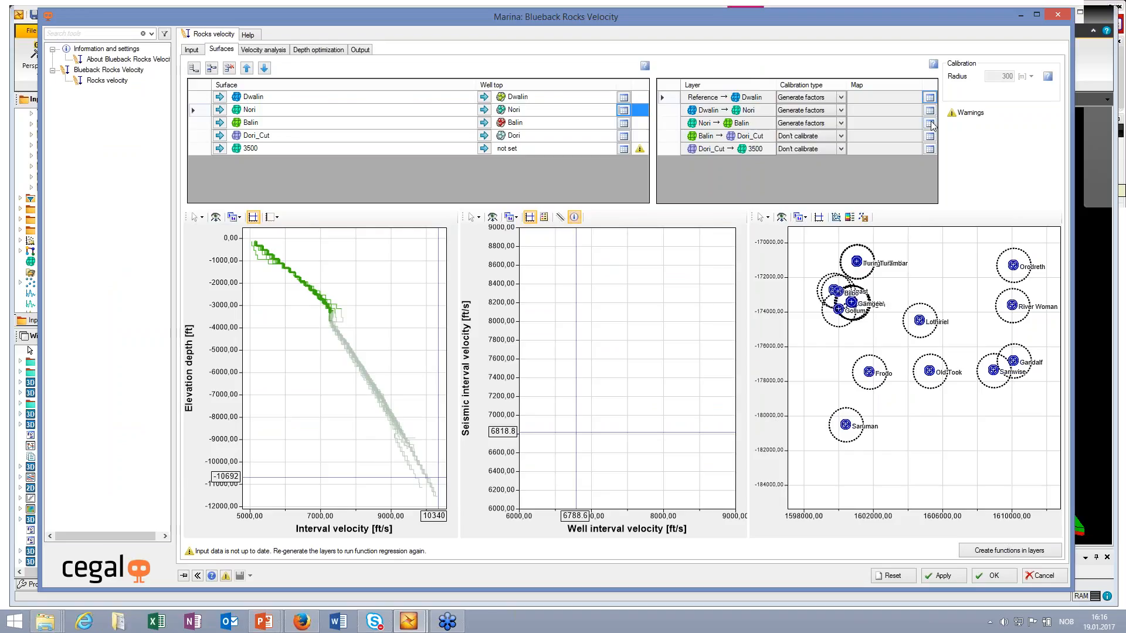
Step: Examine the Nori → Balin layer info sorted by TWT thickness difference, select all its rows, and close the table
click(930, 123)
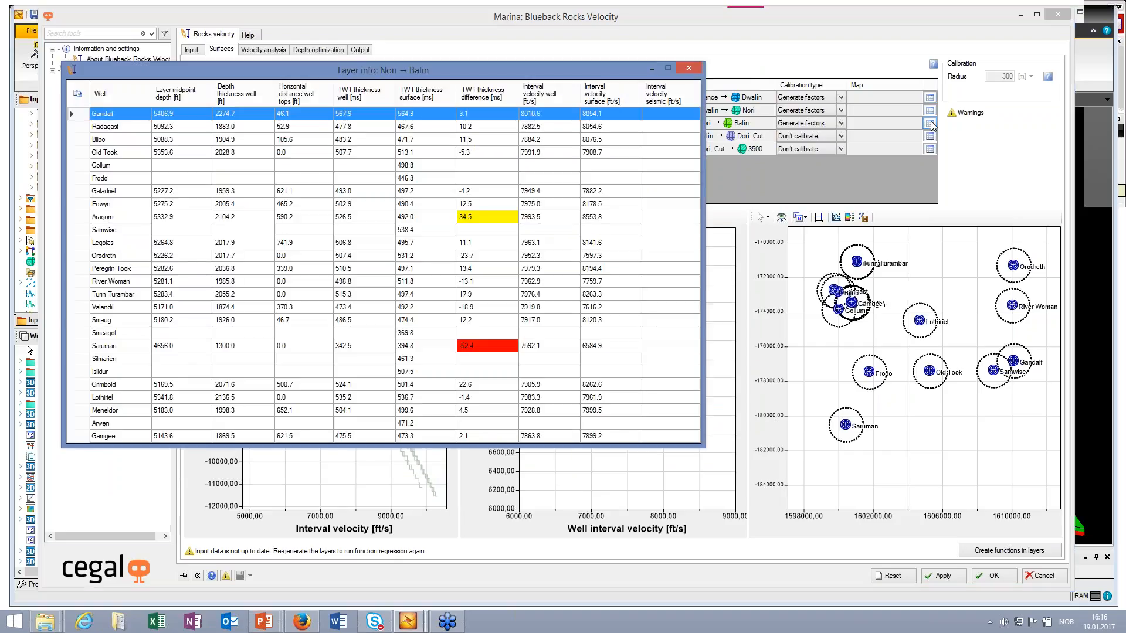
click(494, 97)
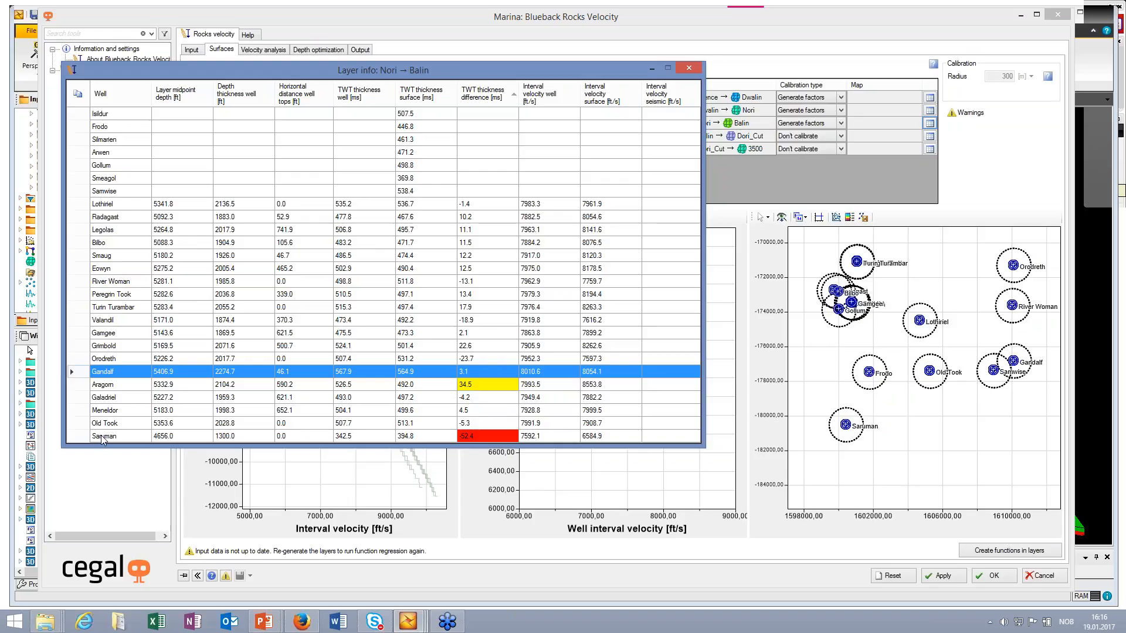
mouse_move(481, 442)
click(82, 106)
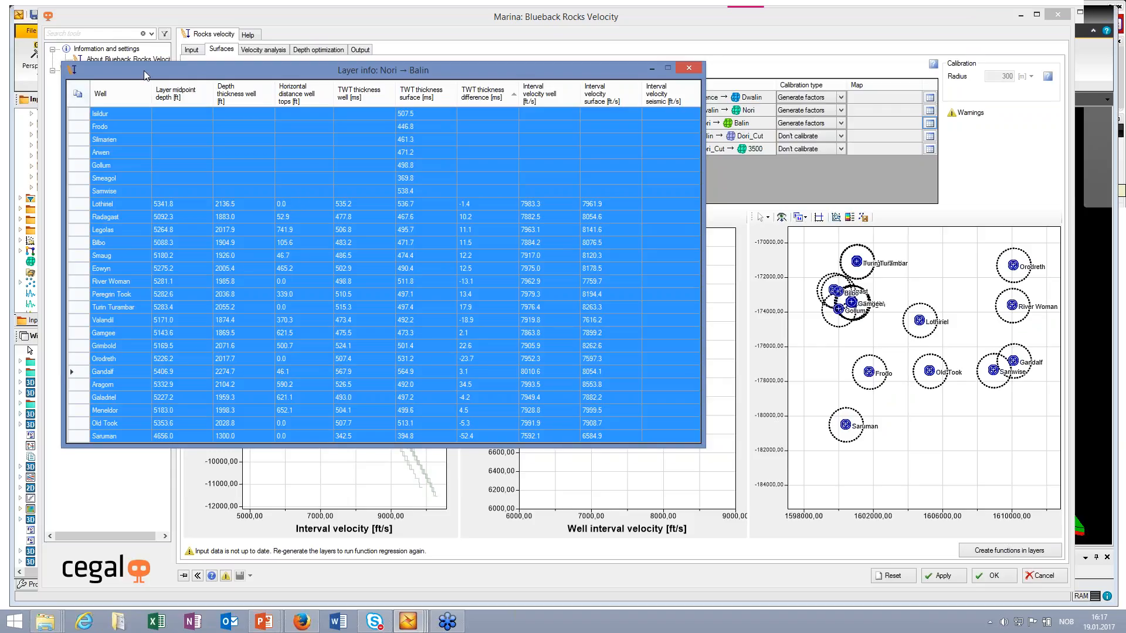
drag(151, 97, 153, 98)
click(490, 212)
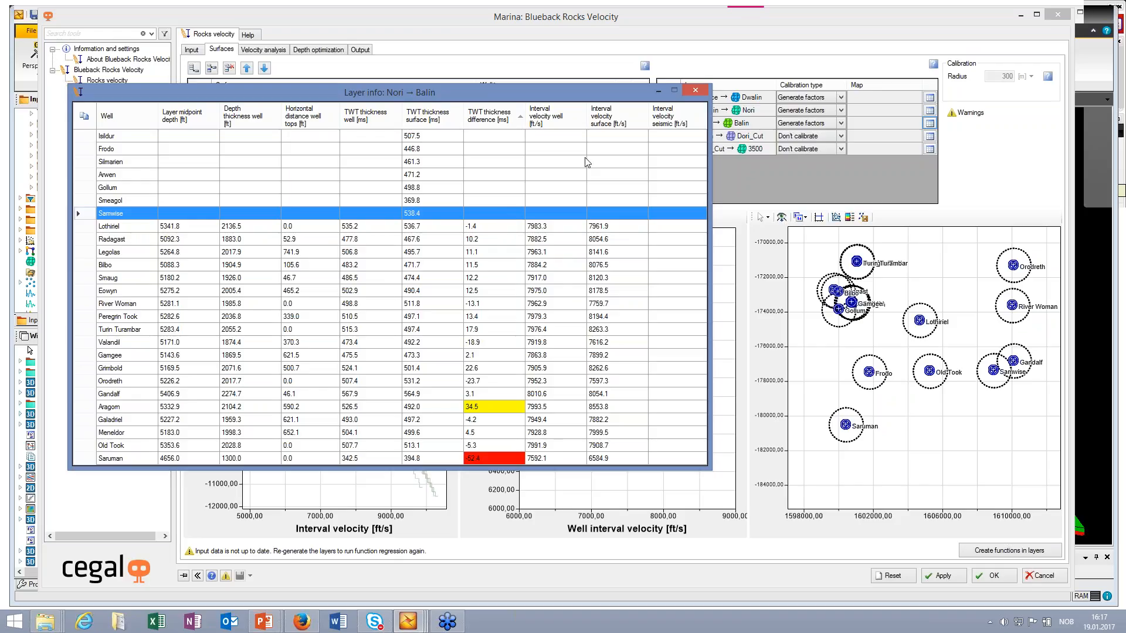
click(696, 92)
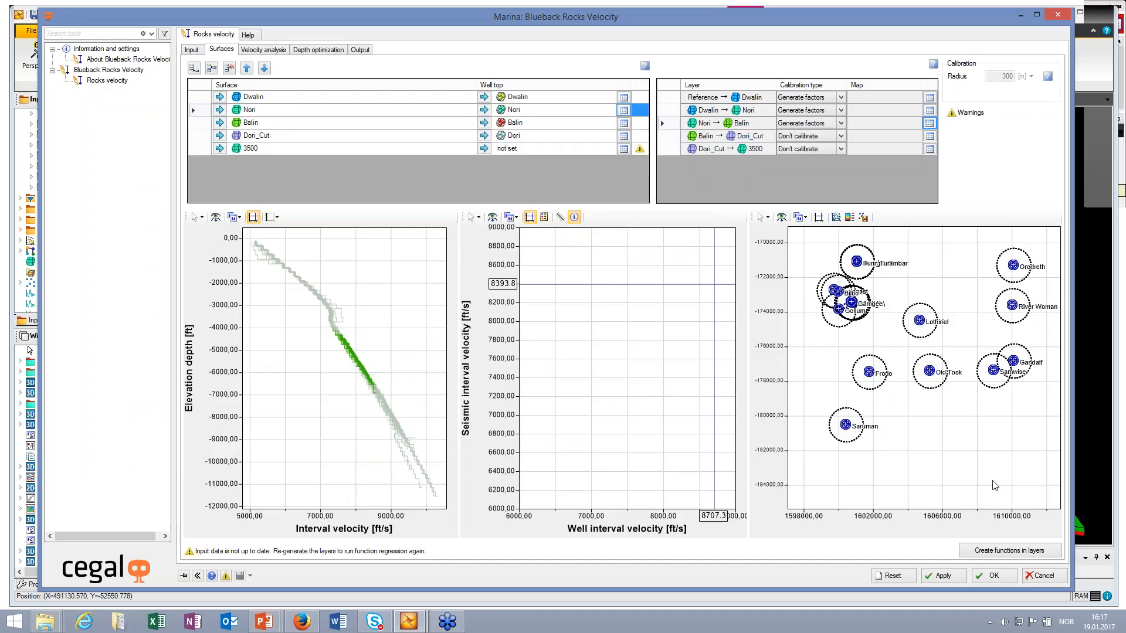
Step: Create the functions in the layers and preview the interval velocity map of the Reference → Dwalin layer in the velocity analysis
click(1002, 550)
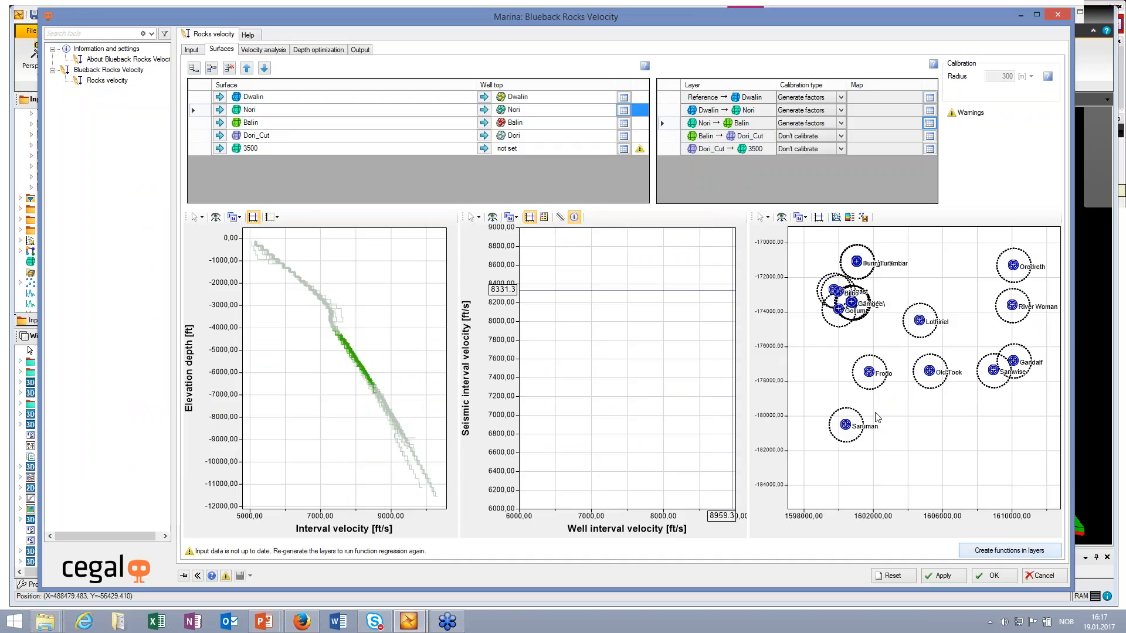
click(265, 50)
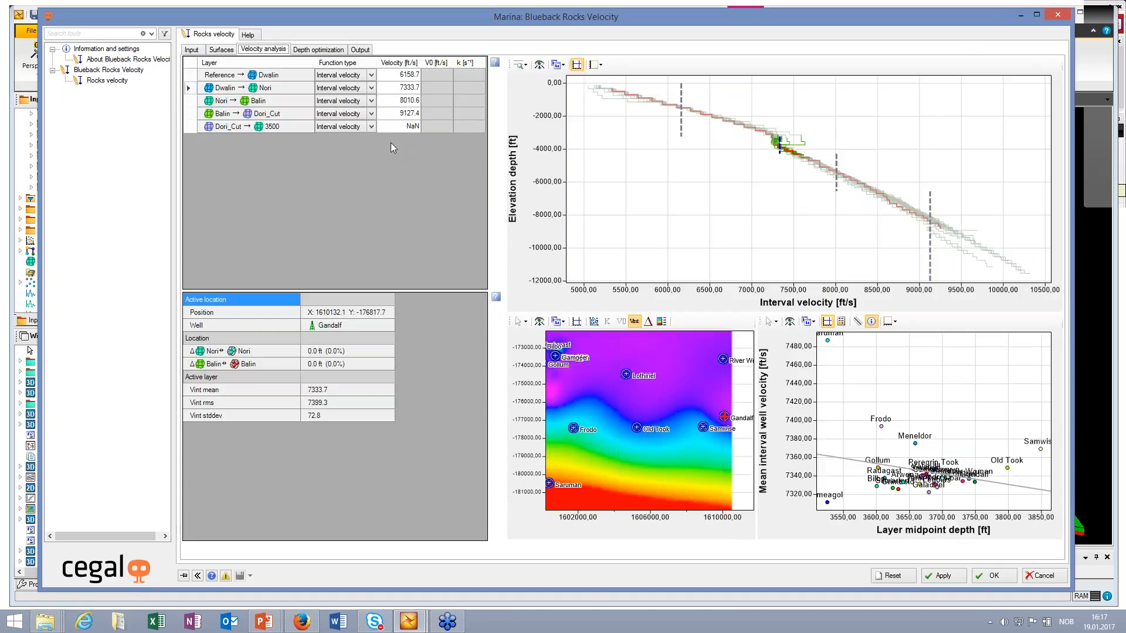
click(190, 75)
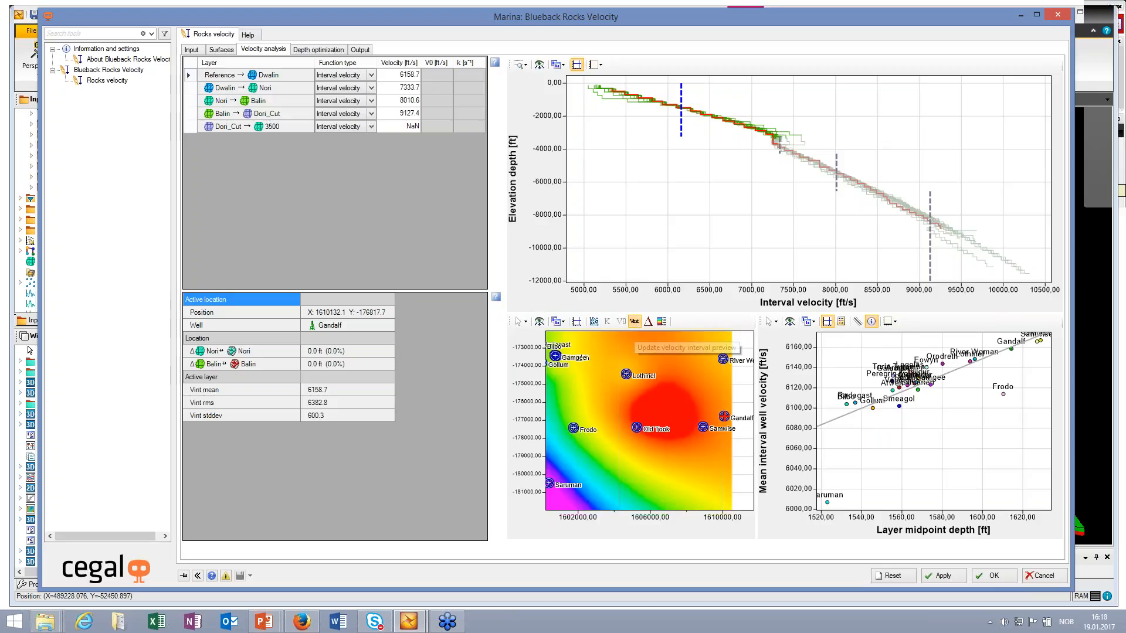
click(648, 323)
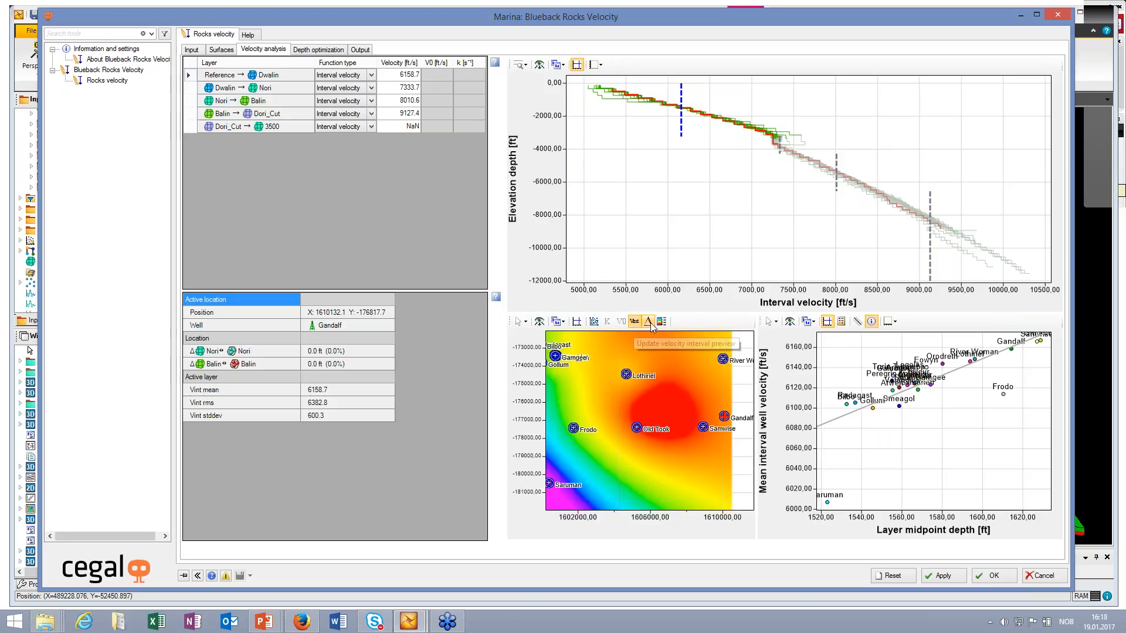
click(633, 322)
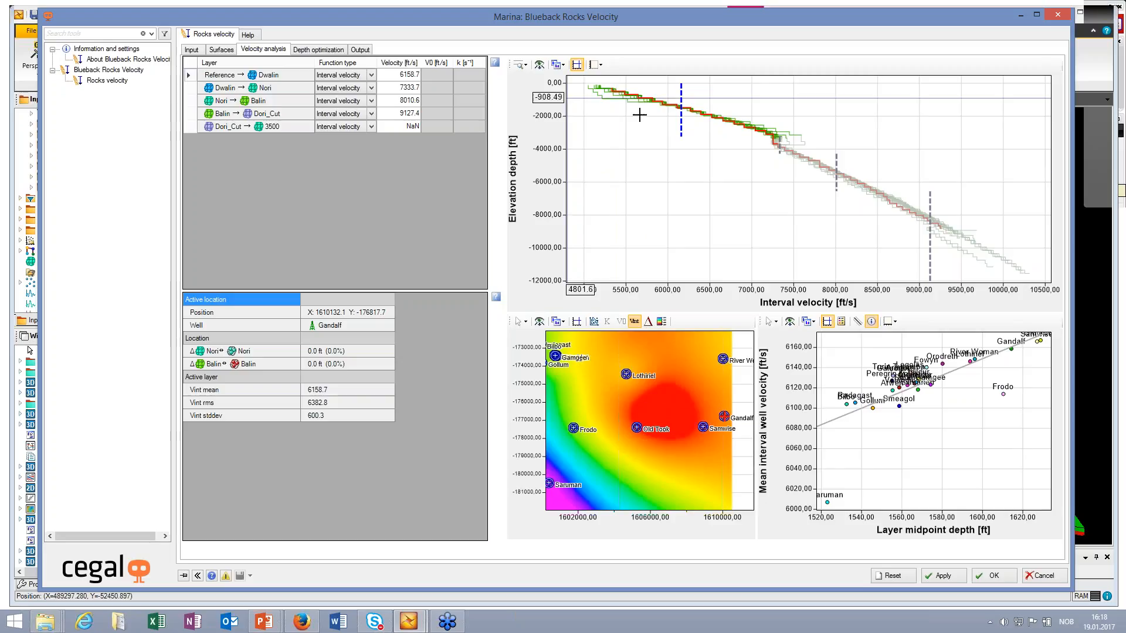
Step: Pick the Frodo, Gamgee and River Woman wells on the velocity map to compare their layer velocities
click(574, 431)
click(554, 356)
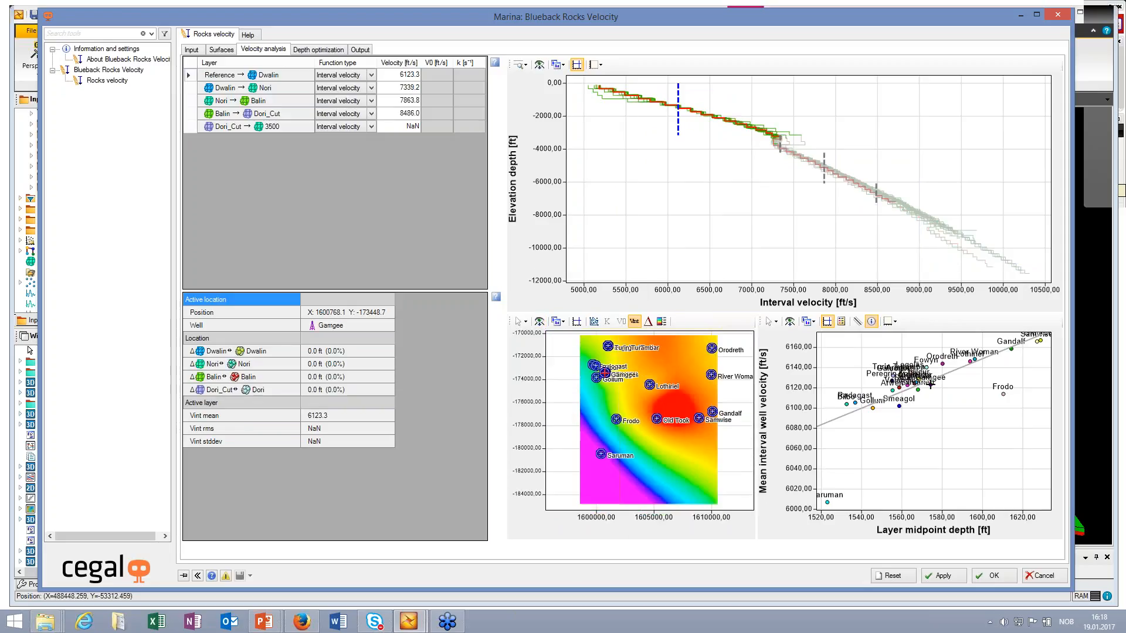
scroll(718, 374, up, 1)
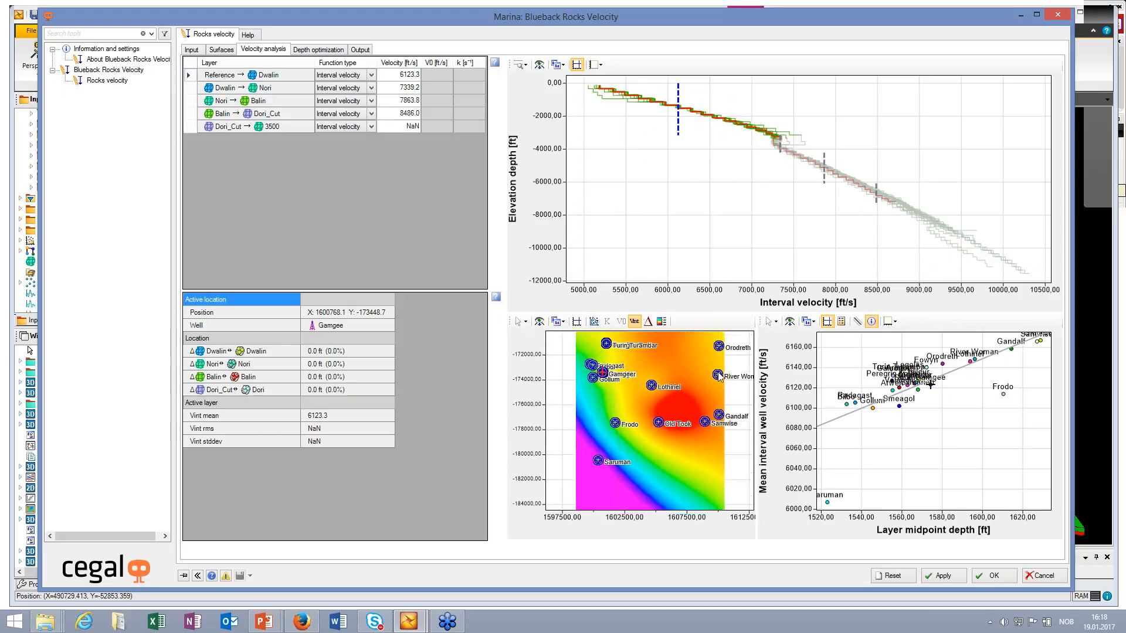
click(718, 373)
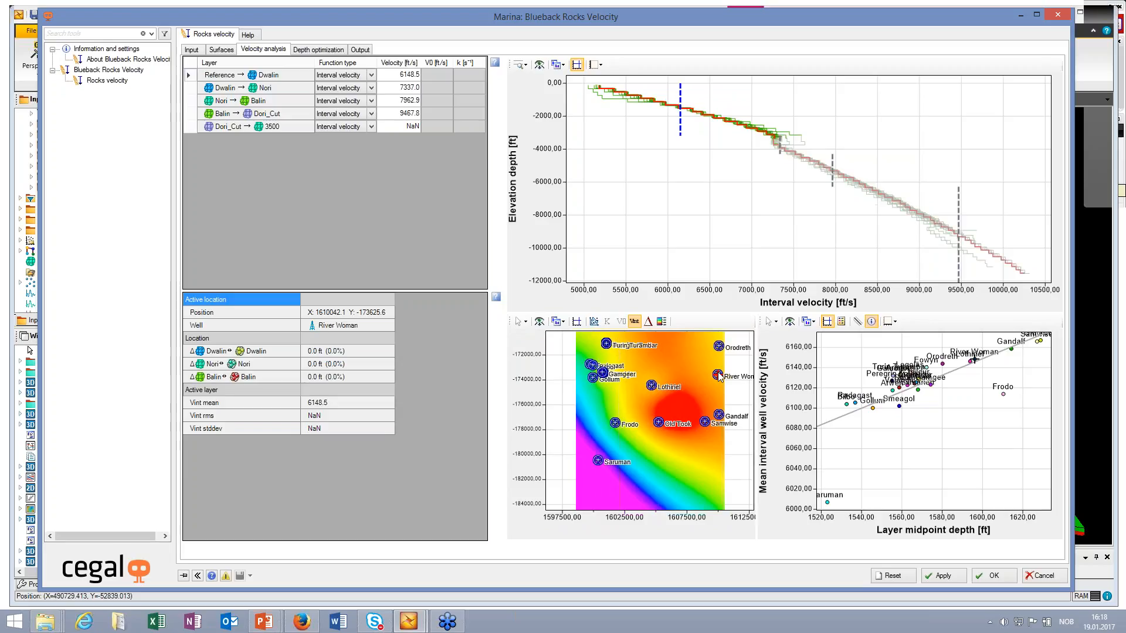
Step: Set the Reference → Dwalin layer's function type to Linear velocity and preview its V0 and K maps, ending on V0
click(370, 78)
click(371, 76)
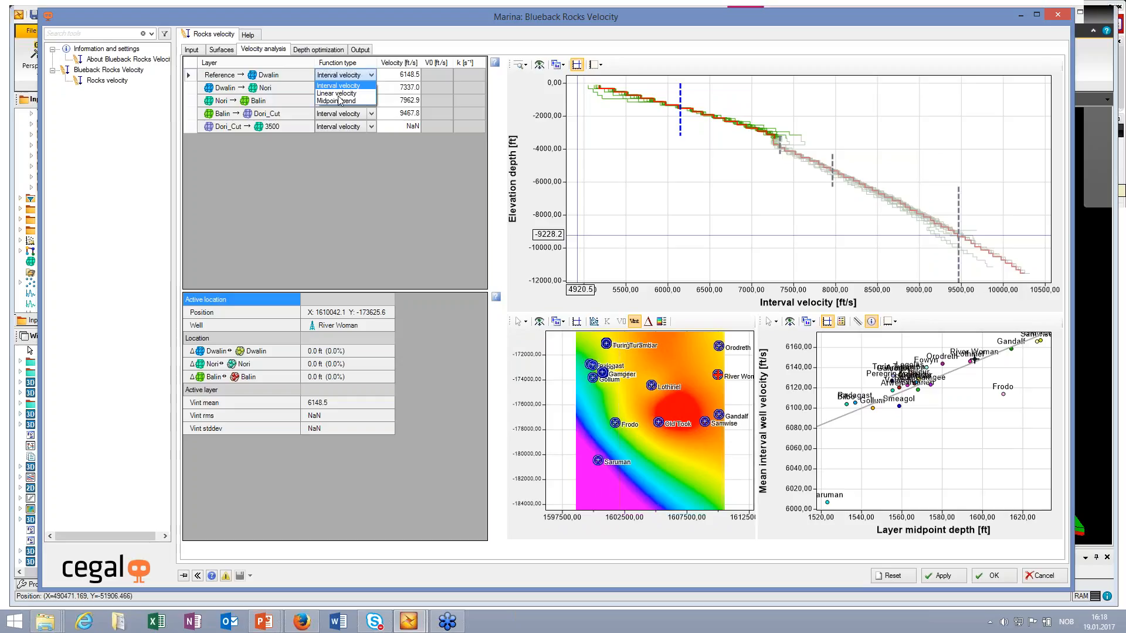
click(336, 93)
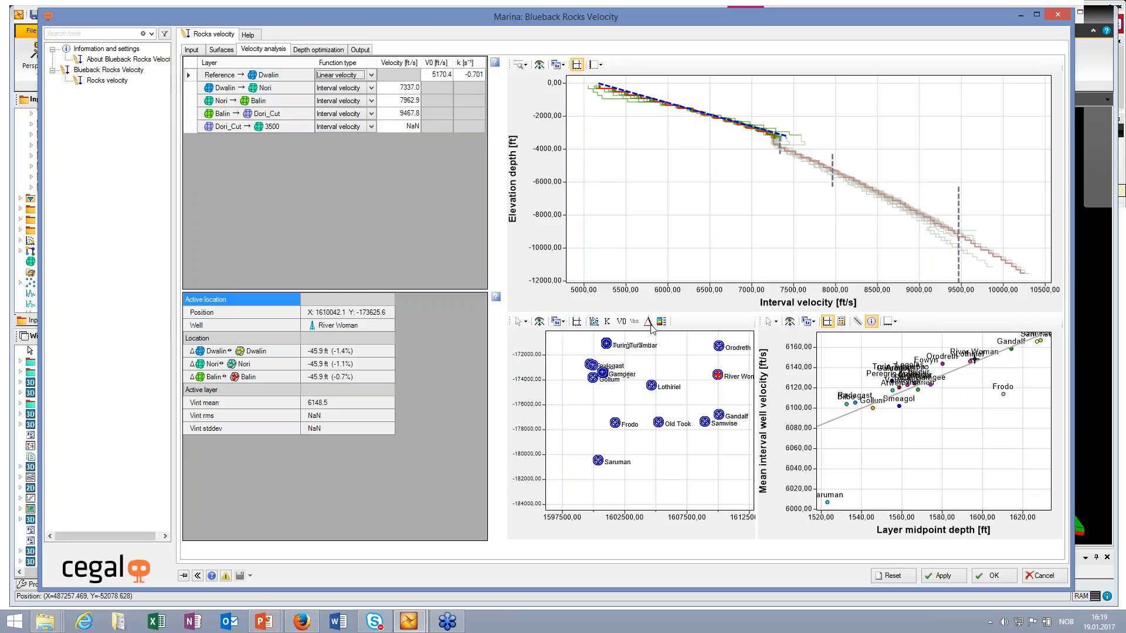
click(624, 325)
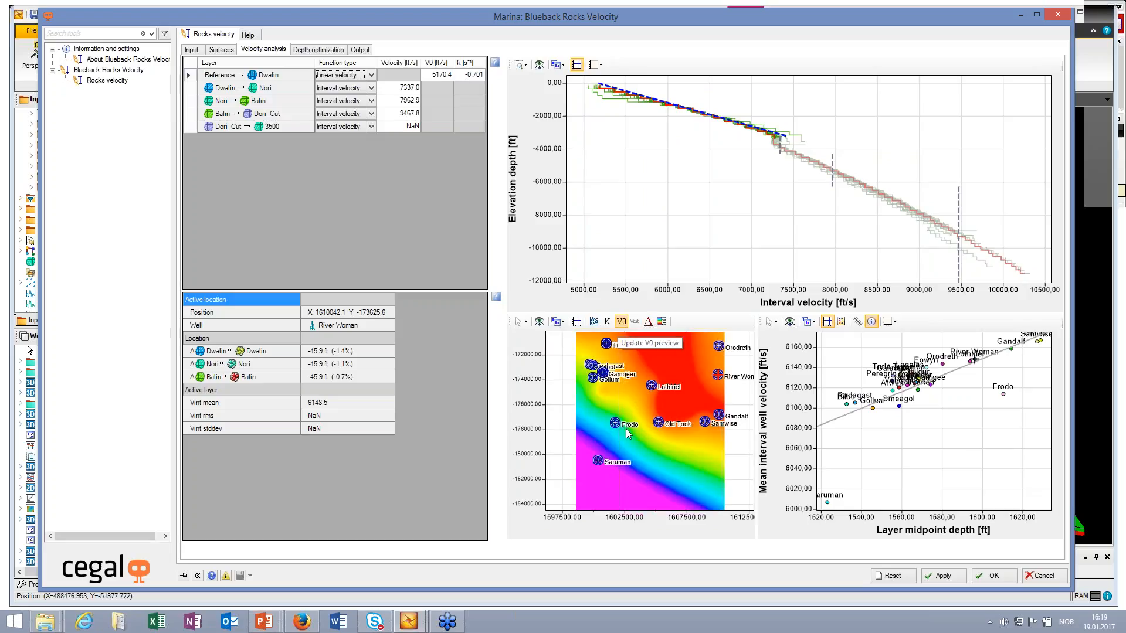
click(608, 324)
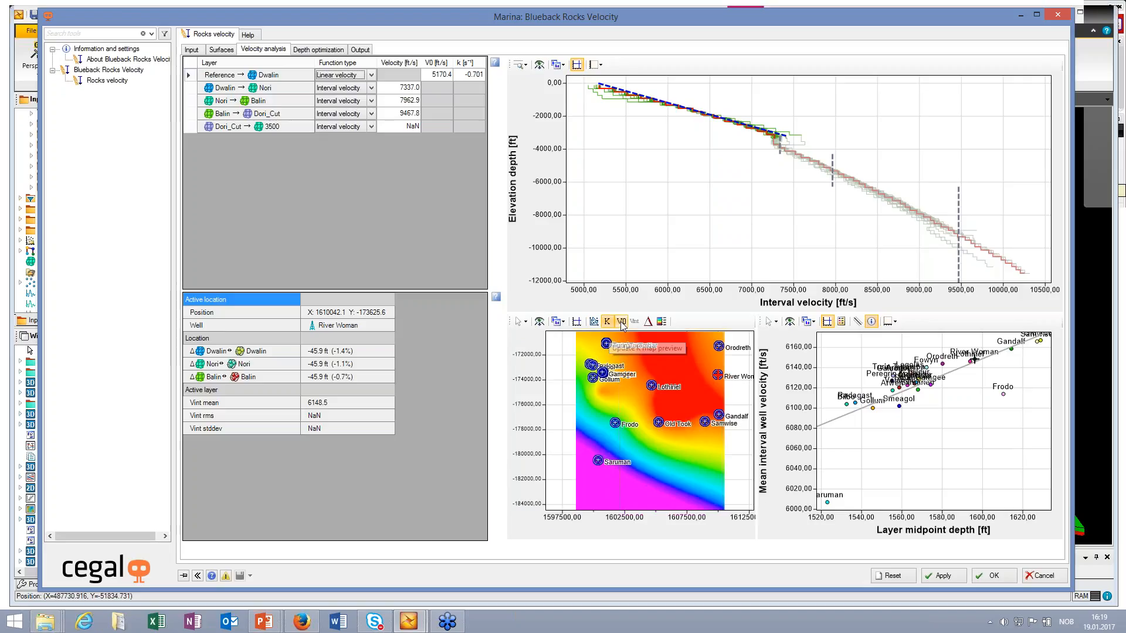
click(621, 323)
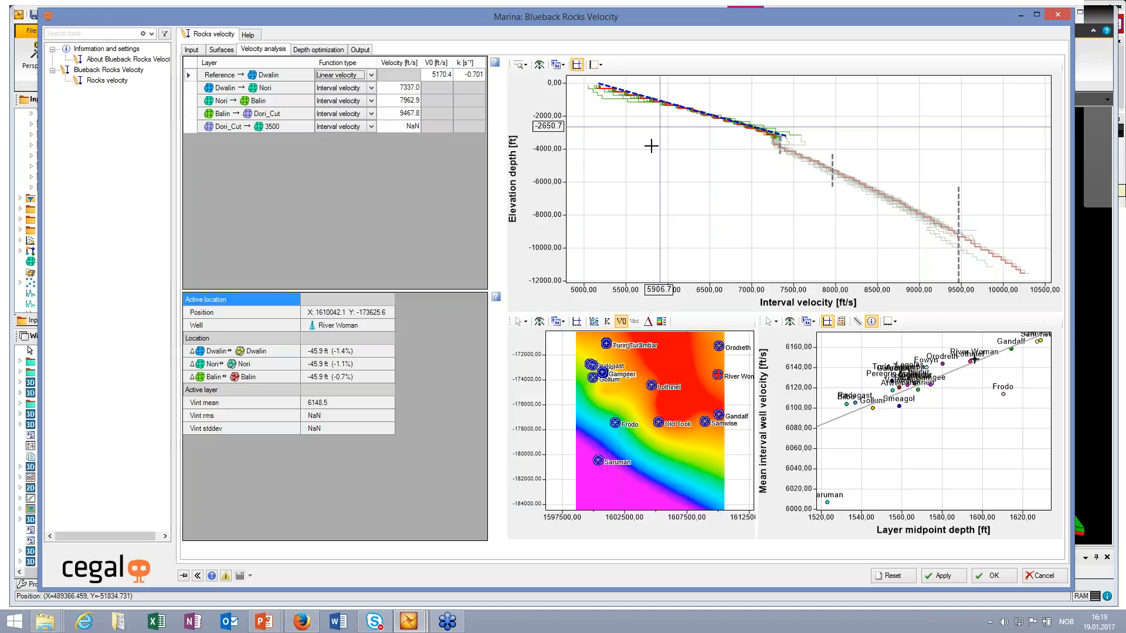
Step: Select the Dwalin → Nori layer and preview its interval velocity map
scroll(650, 157, up, 1)
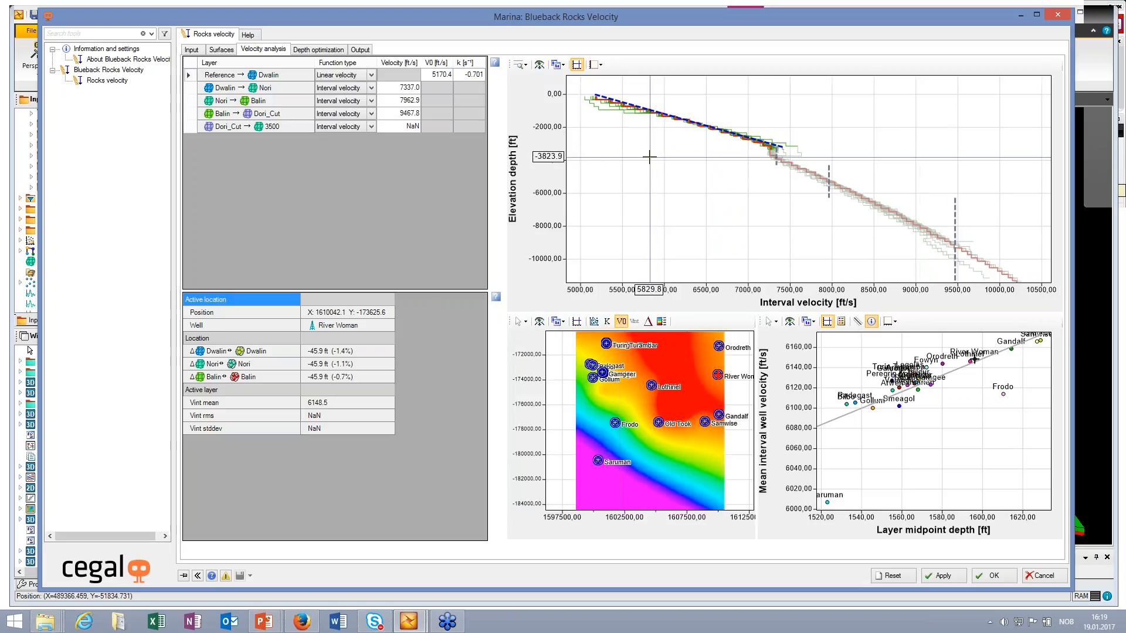
scroll(650, 157, up, 1)
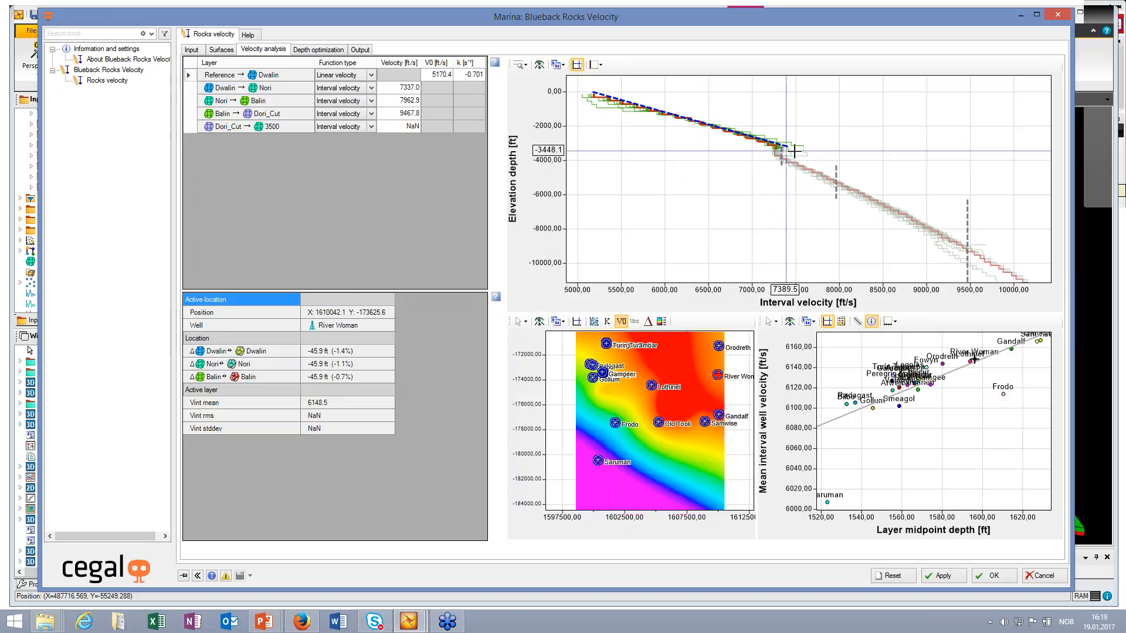
click(189, 92)
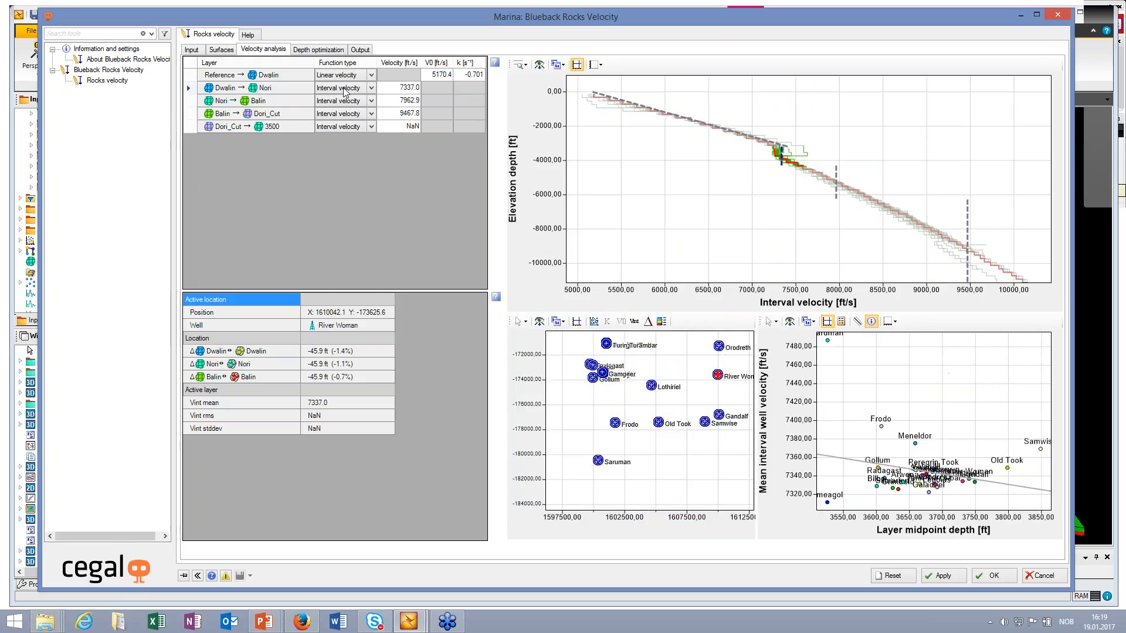
click(630, 324)
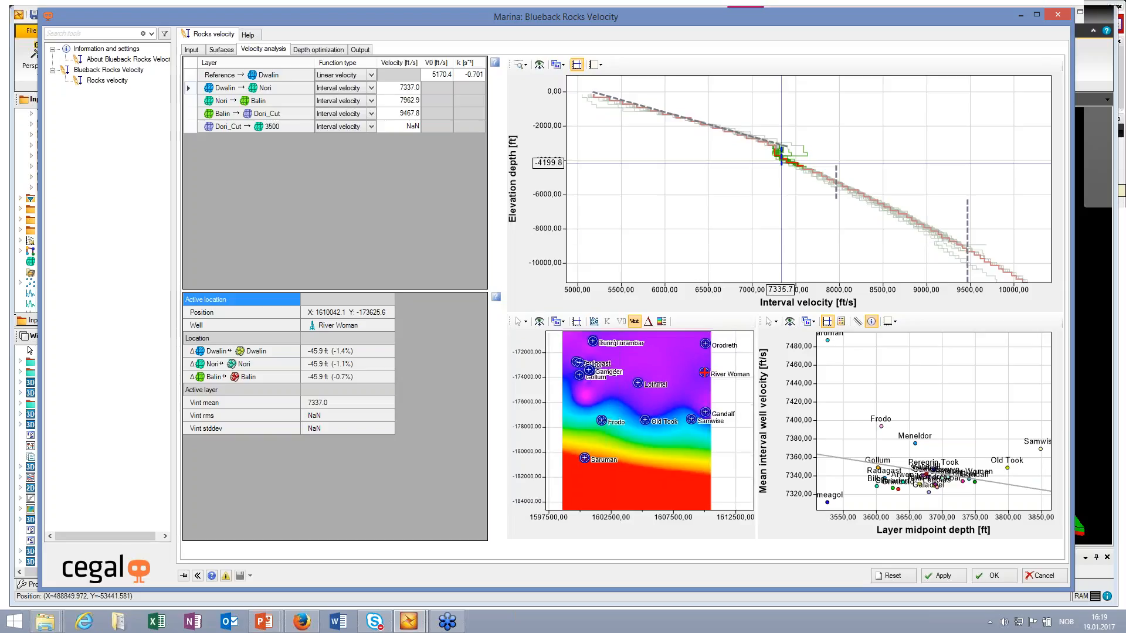
Step: Inspect the Nori → Balin layer's midpoint depth crossplot and set that layer's function type to Midpoint trend
click(252, 101)
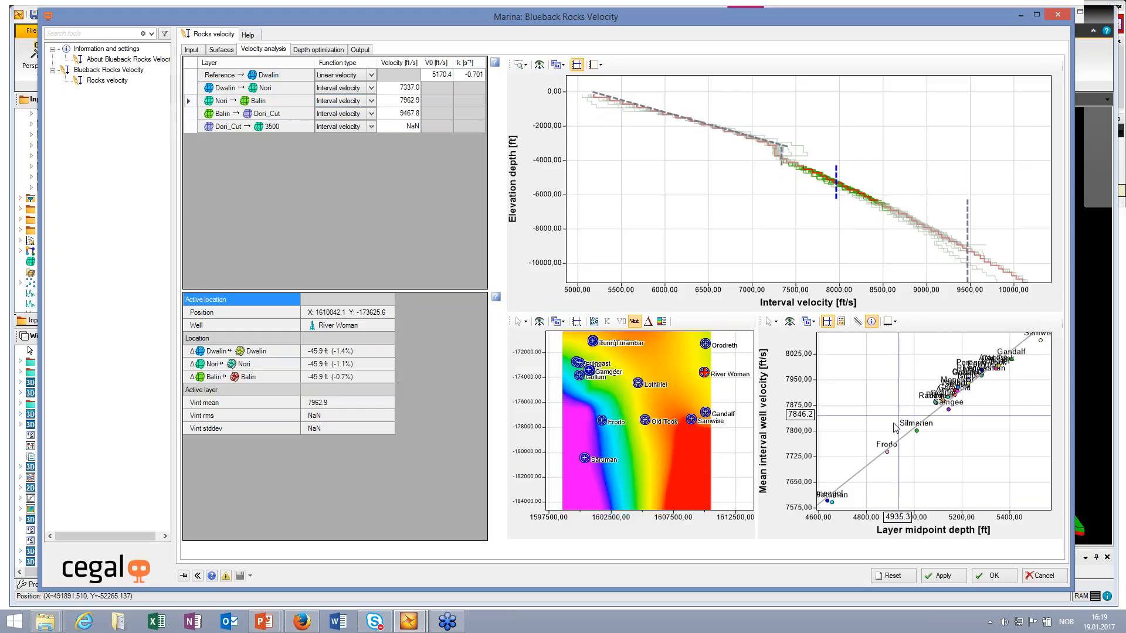
drag(897, 417, 894, 423)
scroll(894, 427, down, 2)
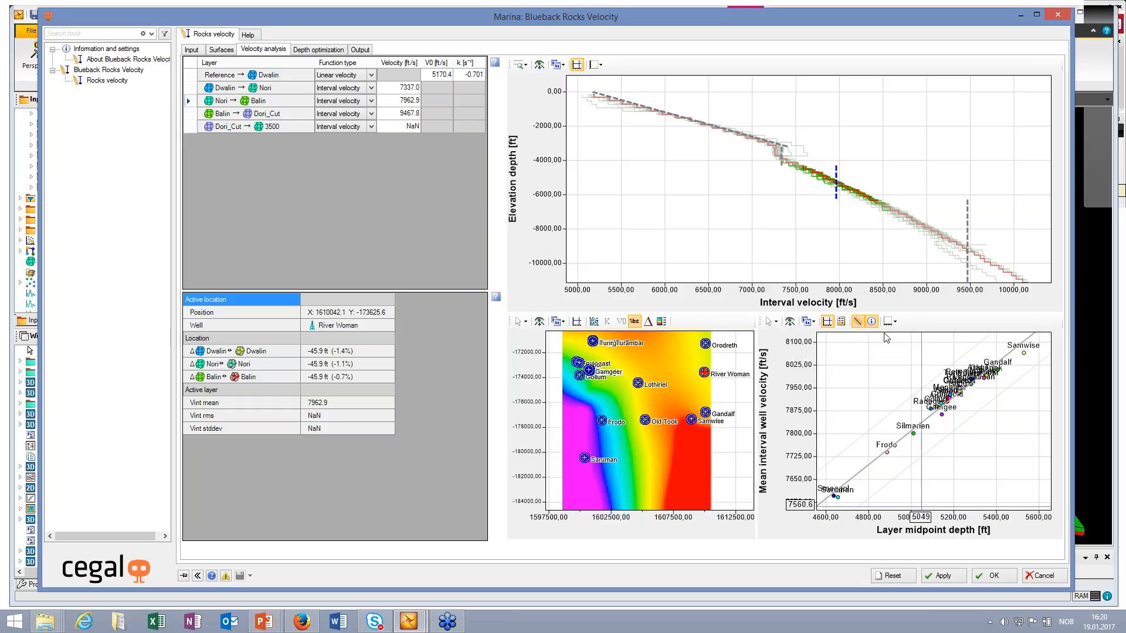
click(371, 103)
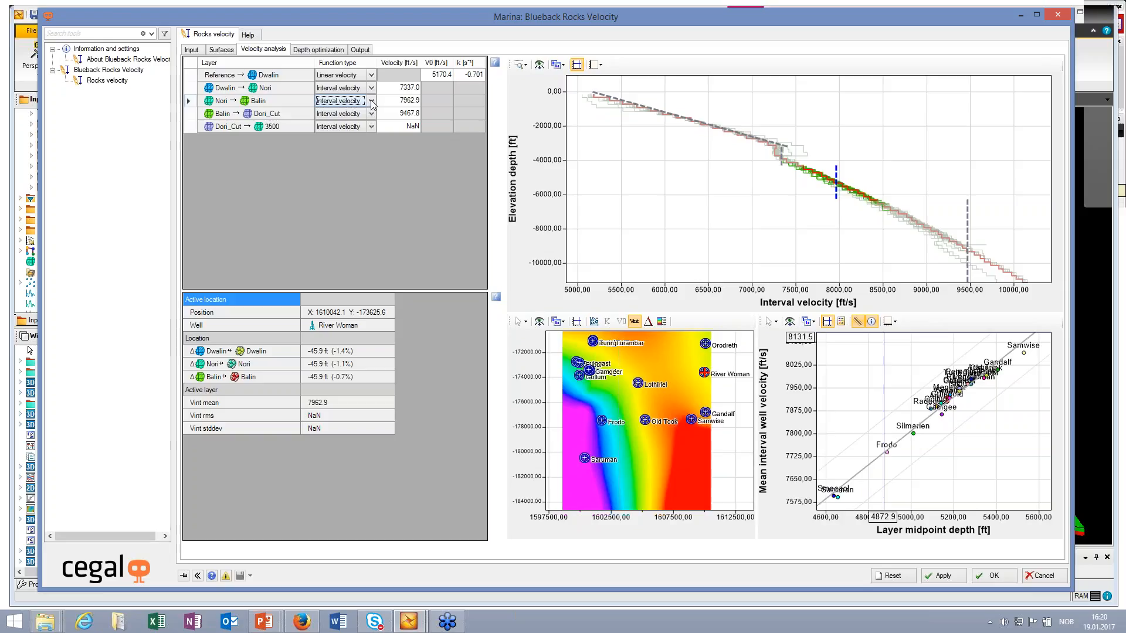
click(372, 102)
click(335, 126)
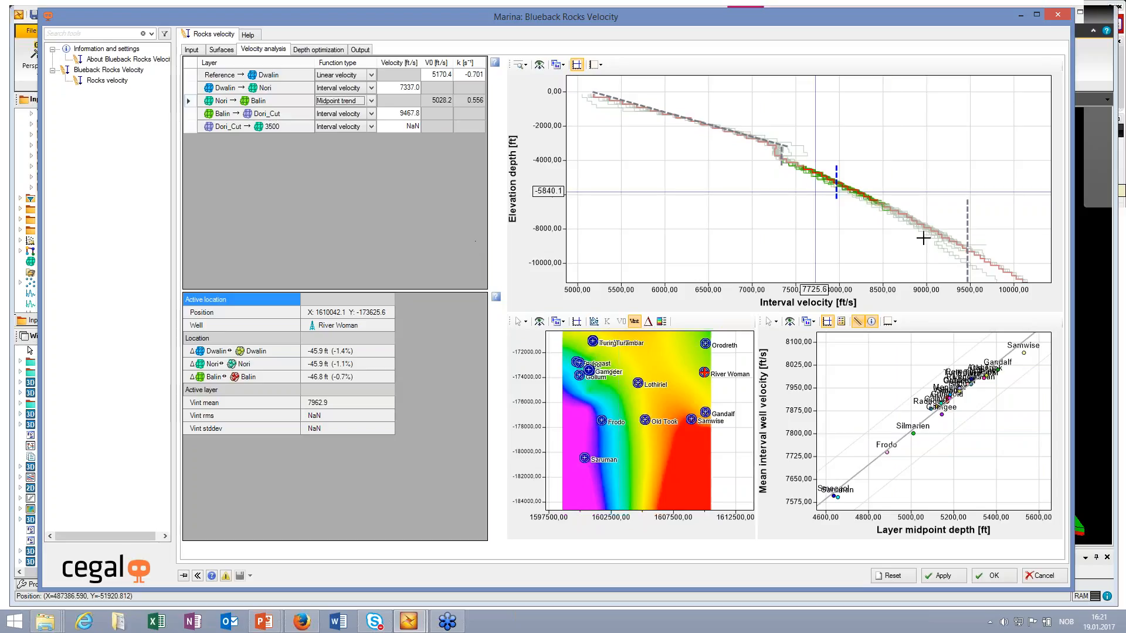
Step: Set the Balin → Dori_Cut layer's function type to Linear velocity and preview its V0 map
click(192, 114)
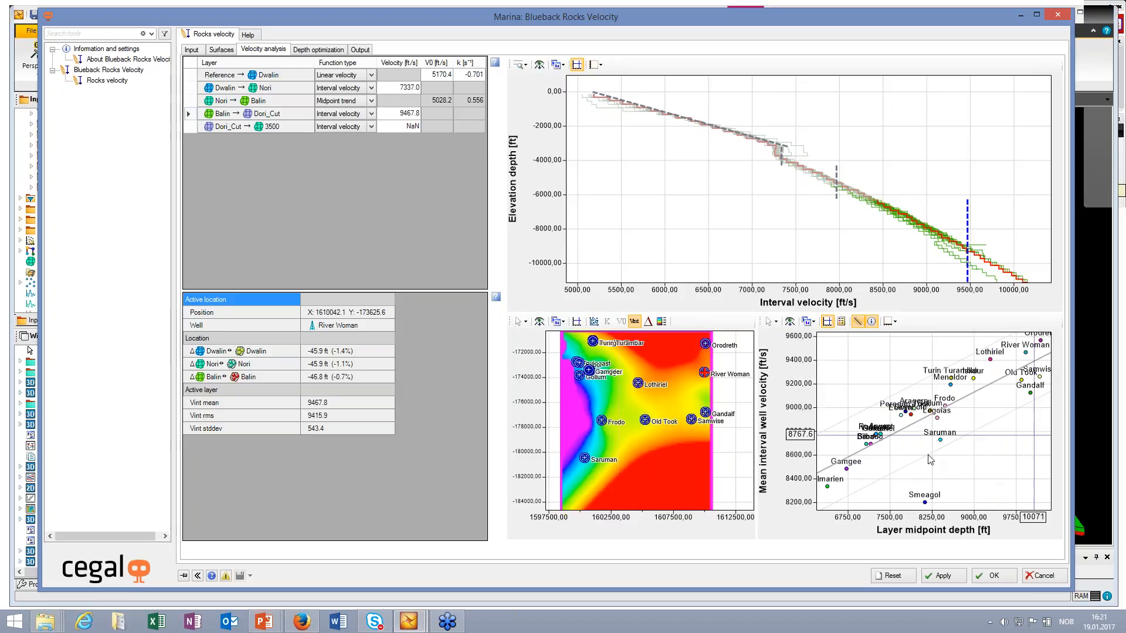
click(371, 115)
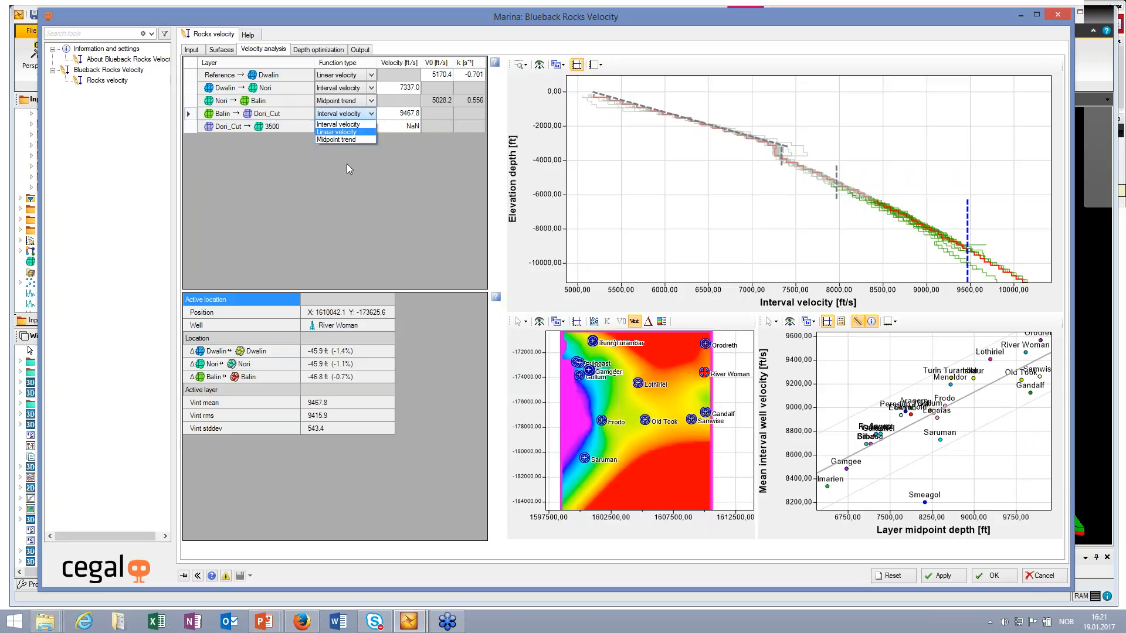
key(Return)
click(621, 321)
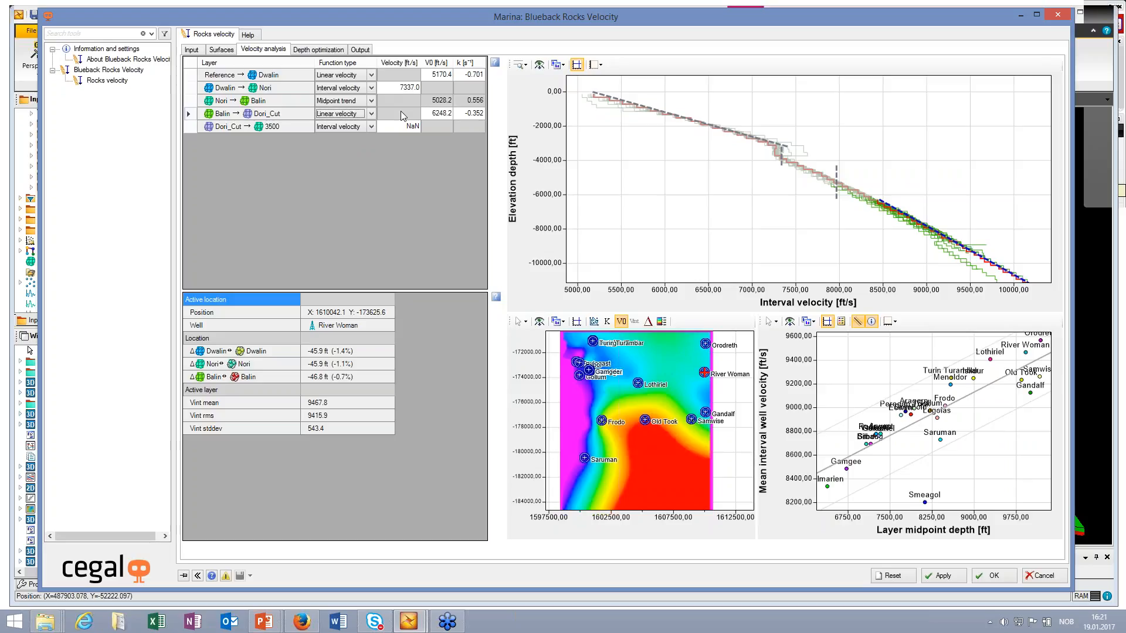
click(787, 243)
Step: Review the depth optimization plots and create the depth converted surfaces in a new folder named webinar2
click(318, 49)
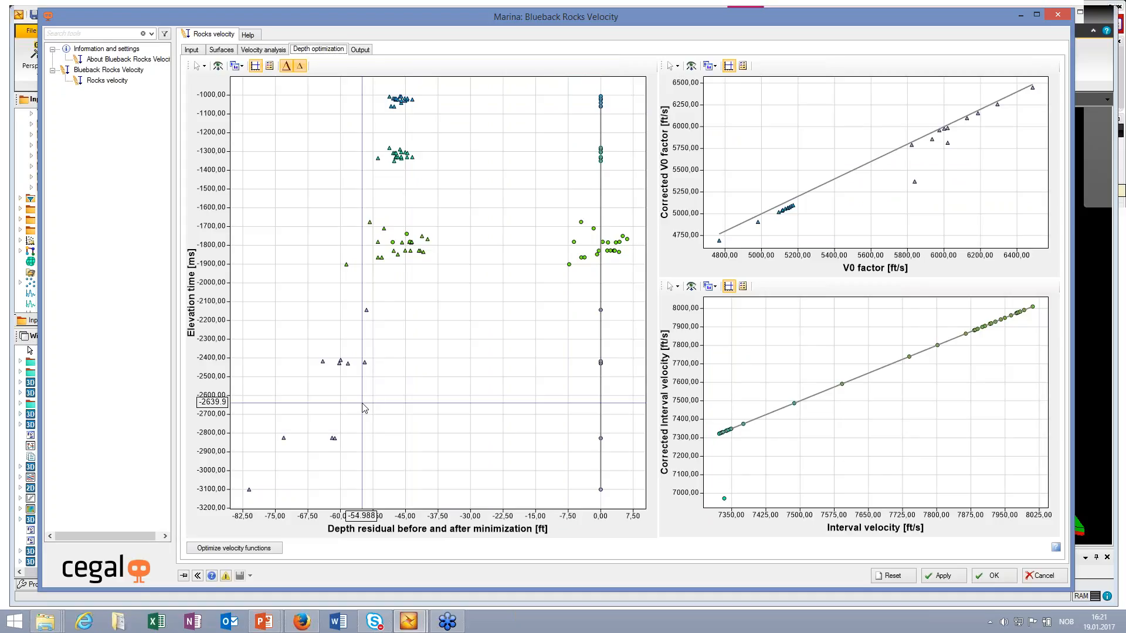
click(360, 50)
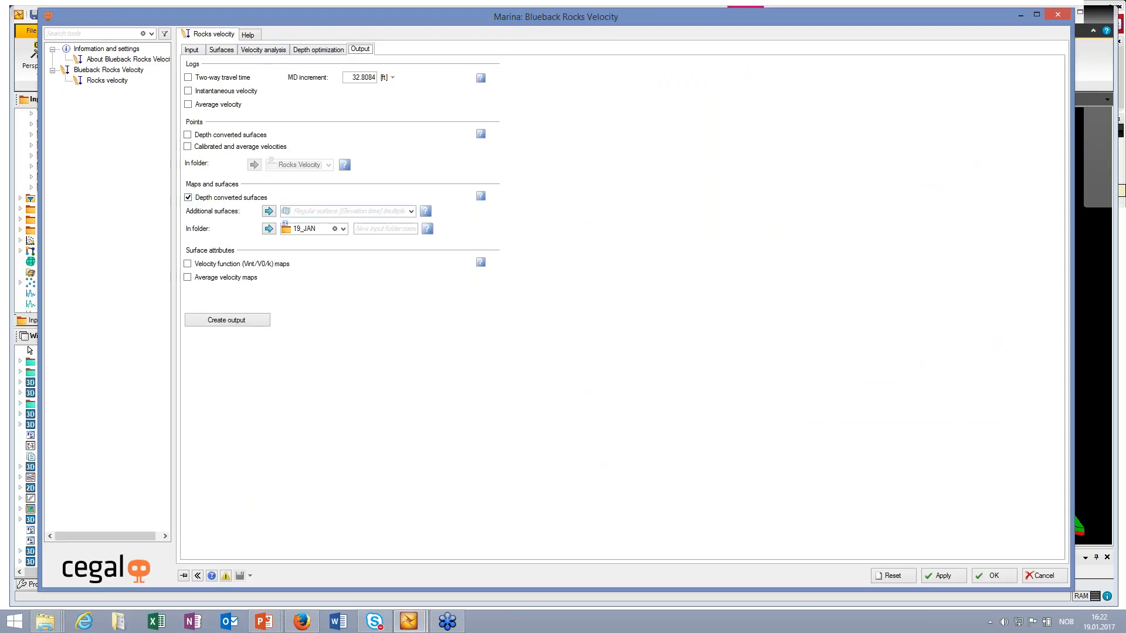
click(335, 228)
text(we)
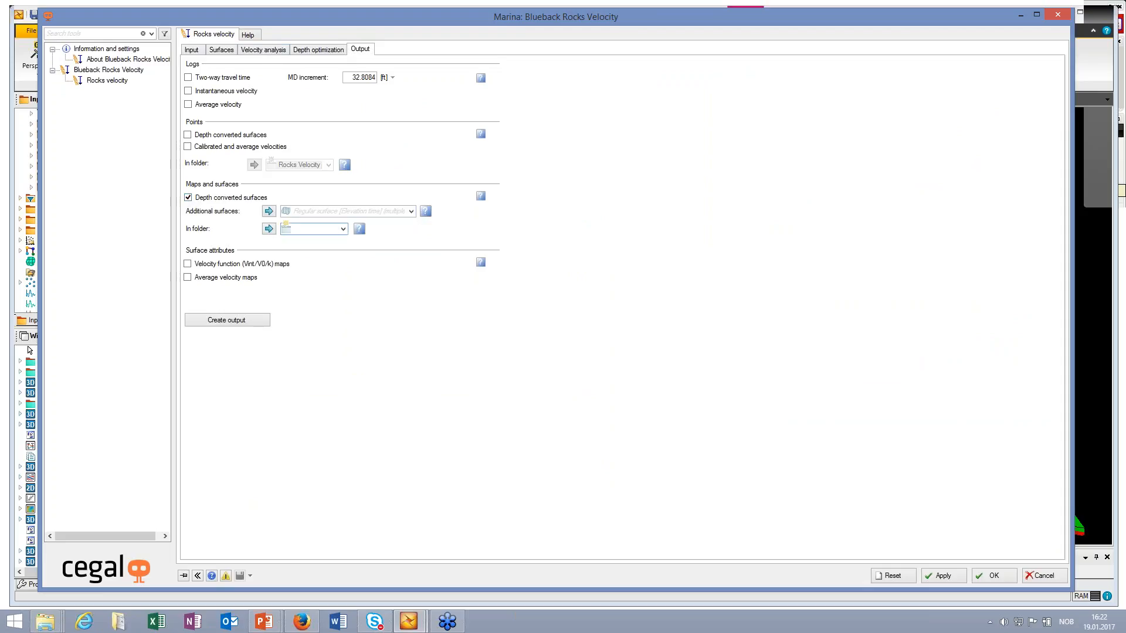
text(binar2)
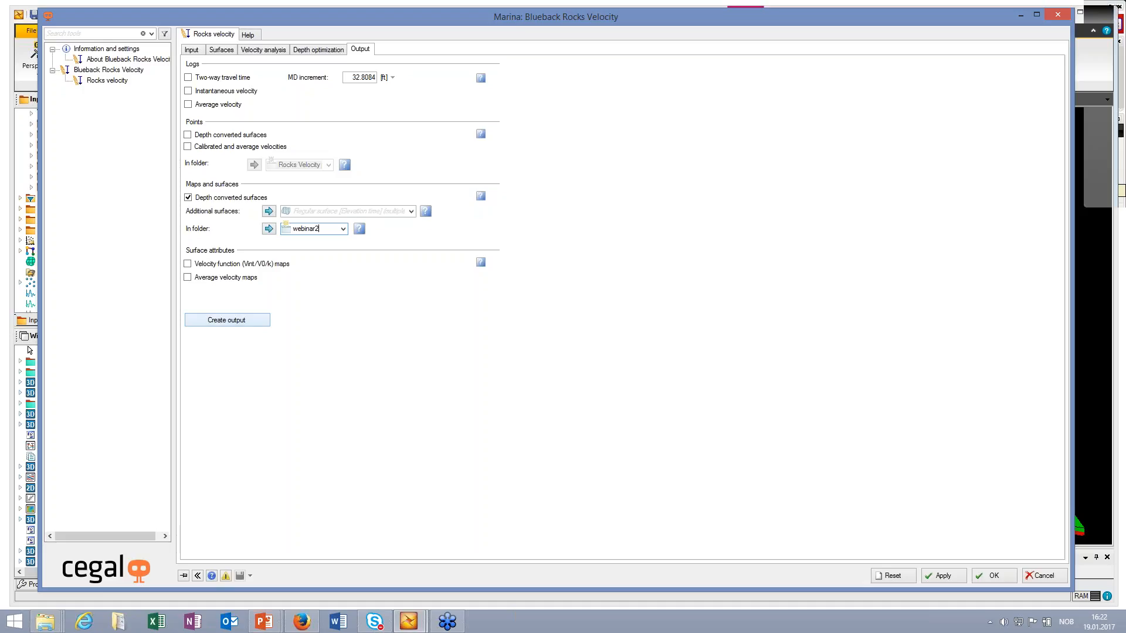
click(227, 320)
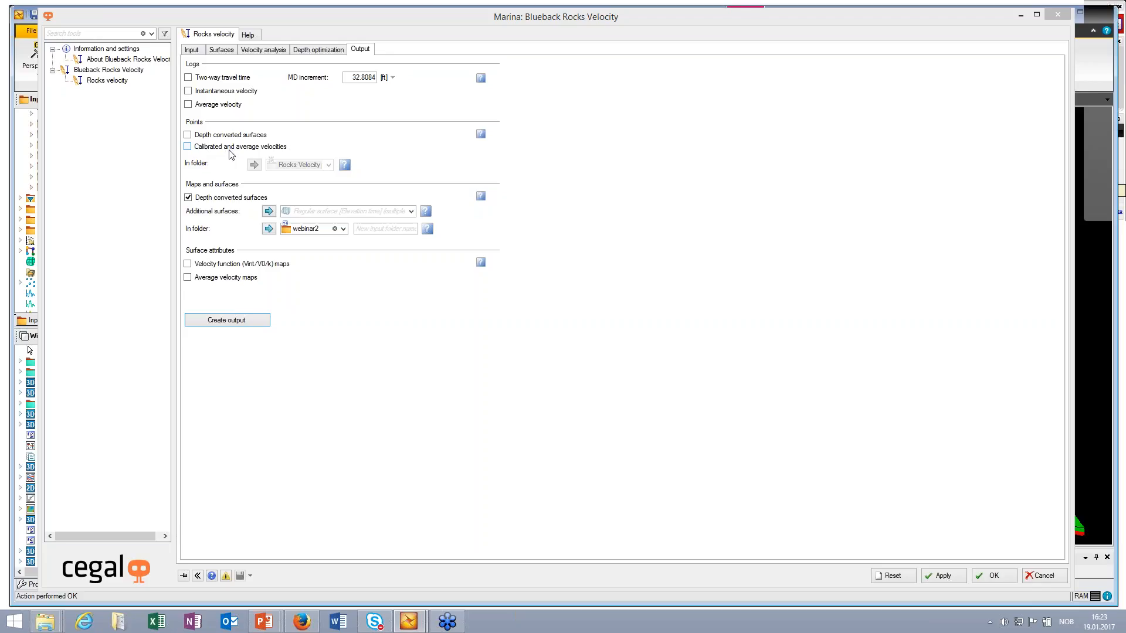
Step: Switch to Petrel's main window and expand the webinar2 folder to list its depth converted surfaces
click(1020, 16)
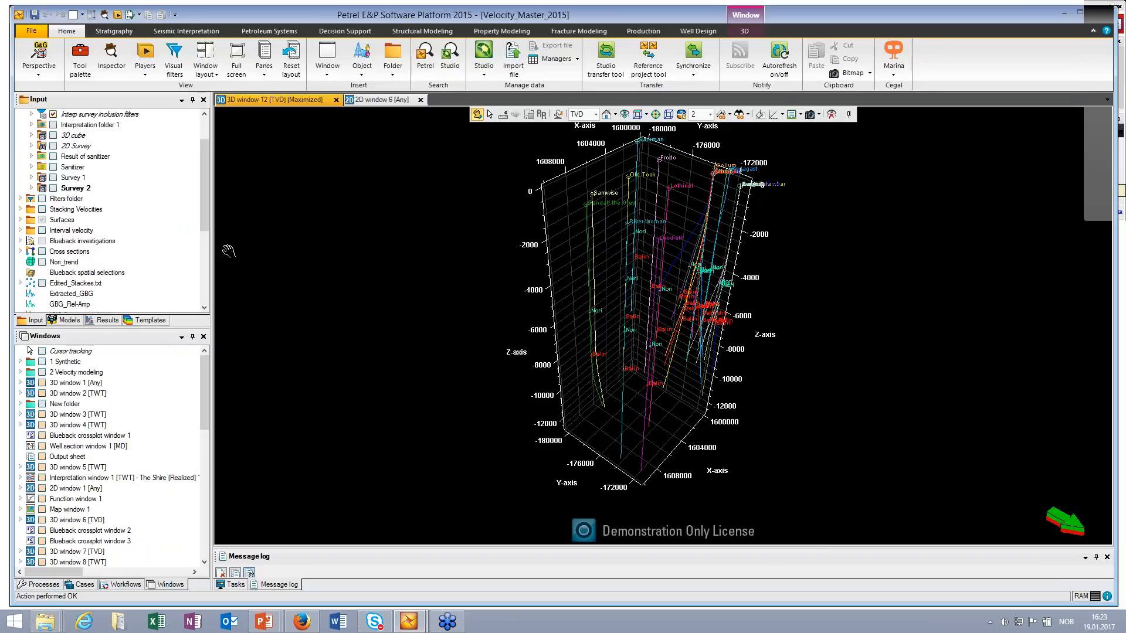
scroll(202, 249, down, 5)
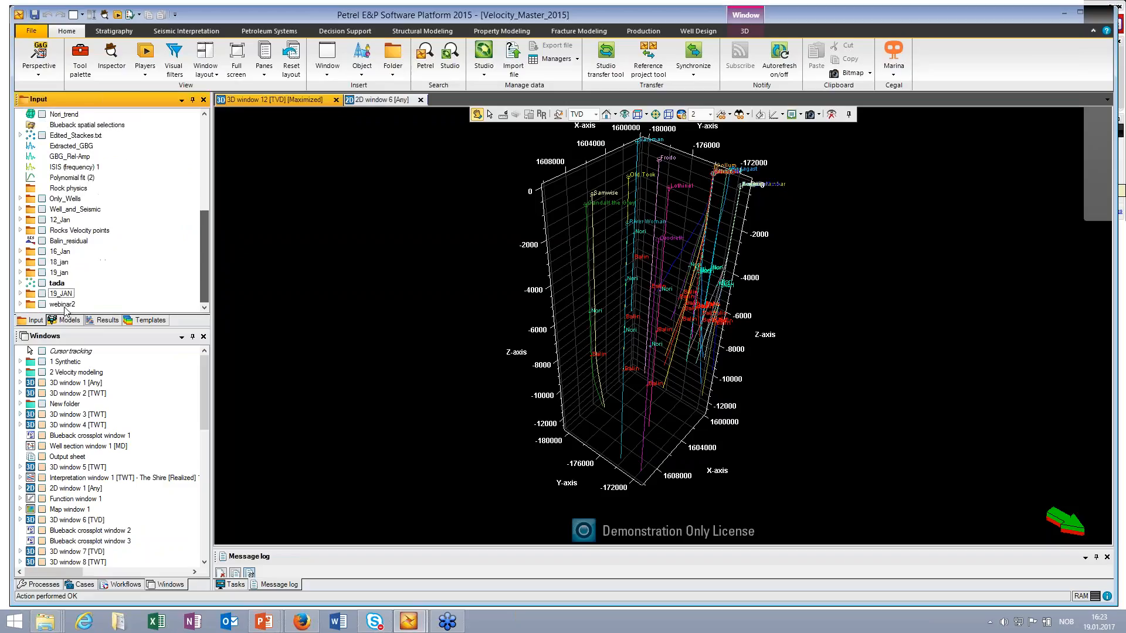
click(20, 304)
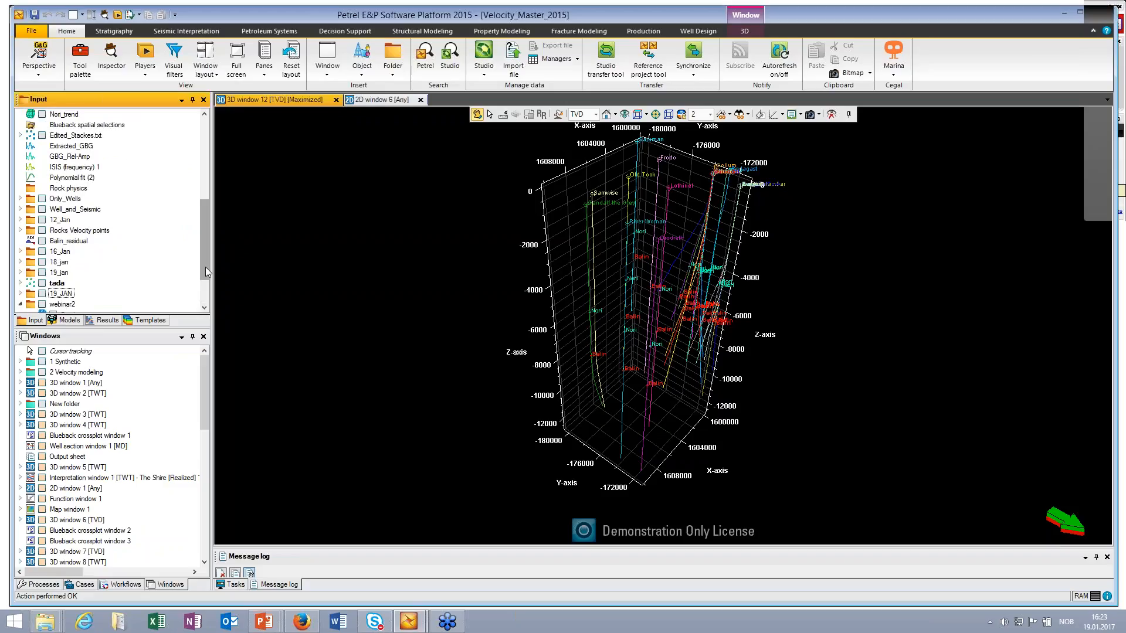
scroll(86, 277, down, 2)
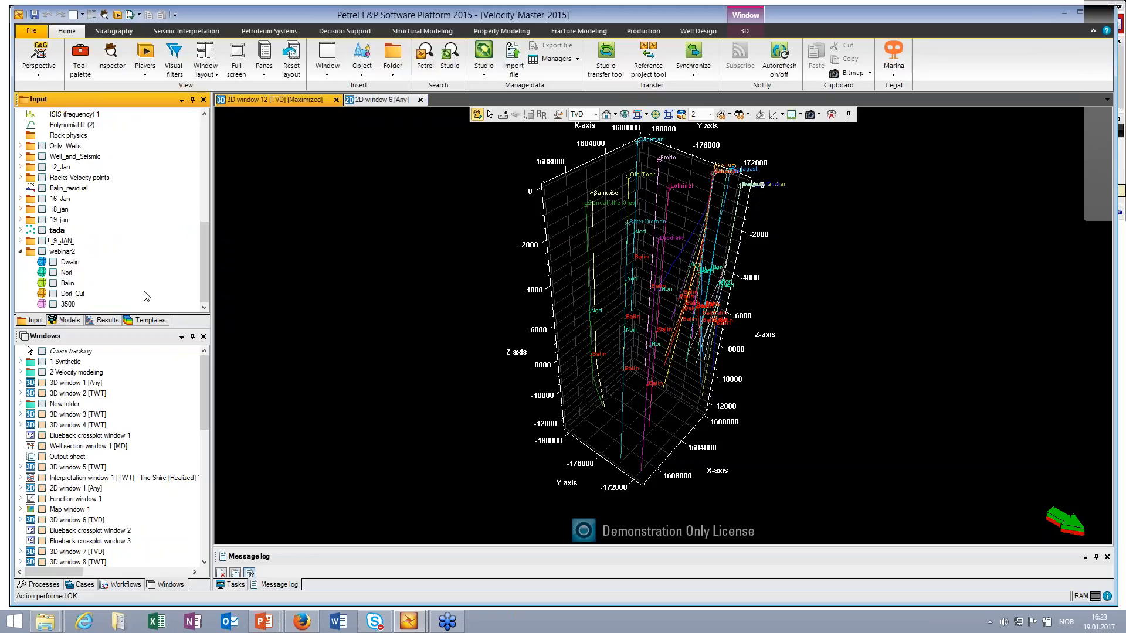
Step: Display the webinar2 folder's Balin surface in the 3D window and inspect it against the wells
middle_drag(598, 201, 591, 199)
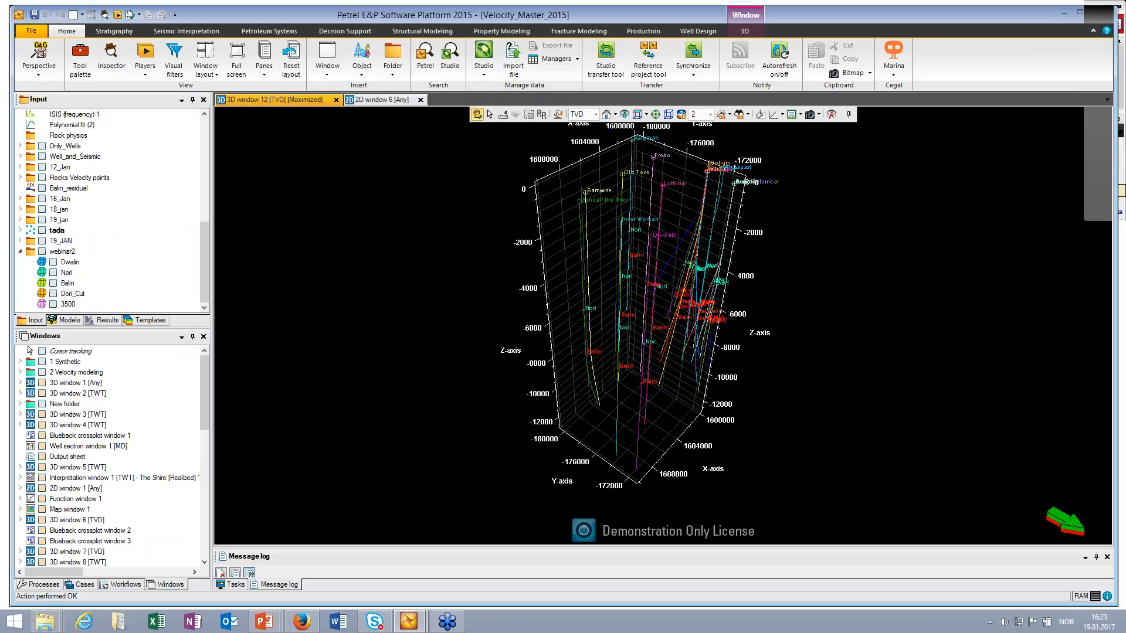
drag(631, 226, 615, 338)
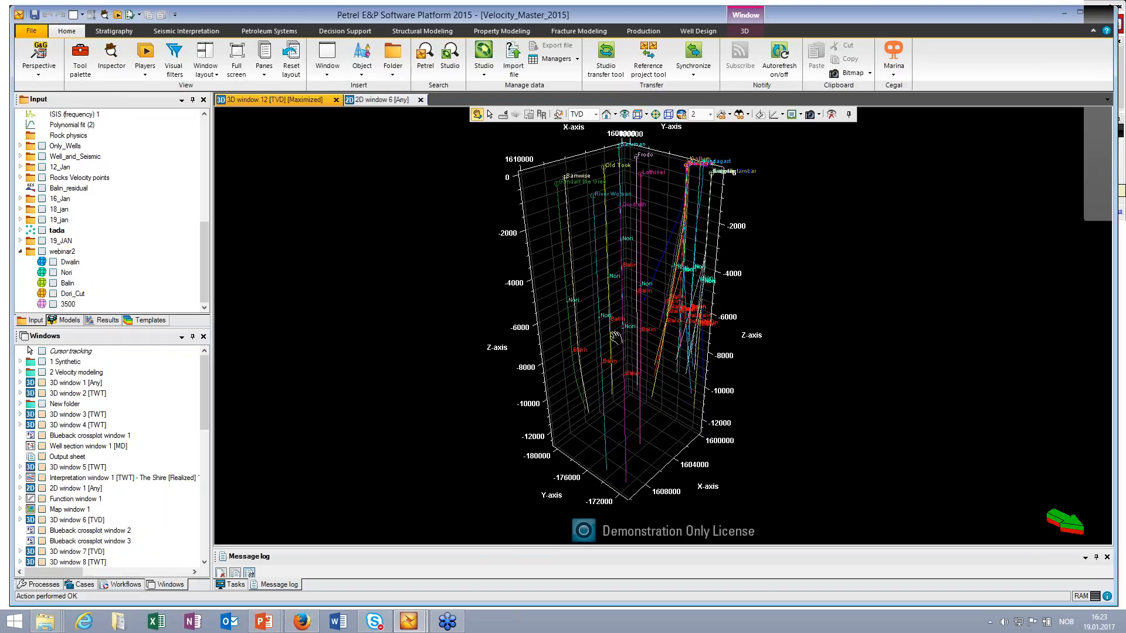
click(53, 283)
drag(623, 371, 617, 339)
scroll(618, 339, up, 2)
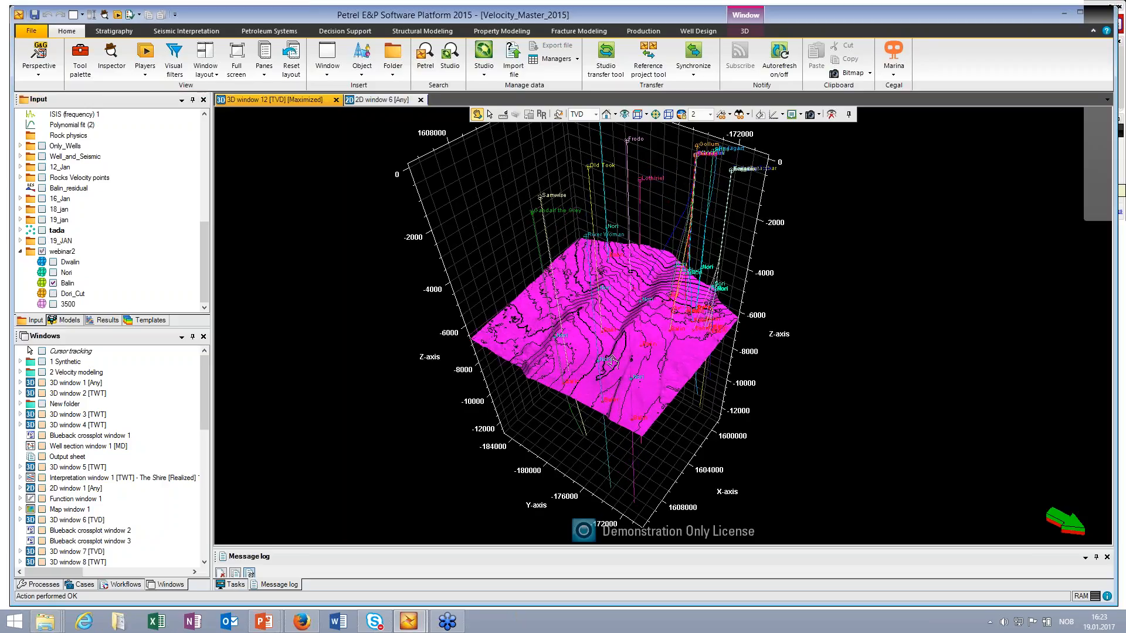
middle_drag(617, 338, 629, 342)
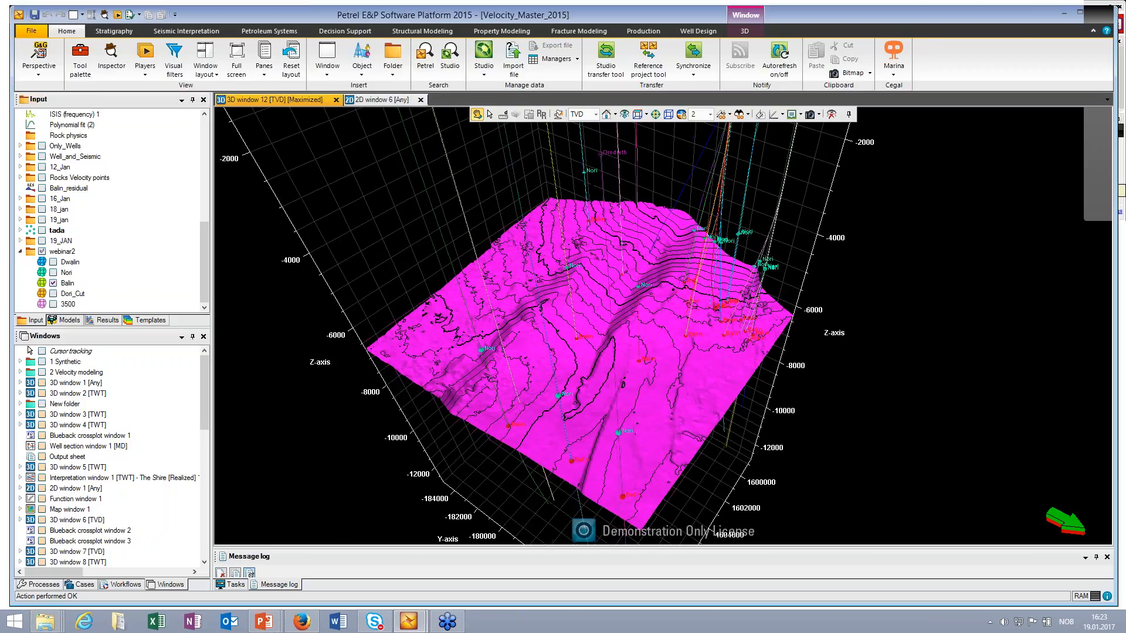
Step: Scale the color table to the Balin surface's data and view the whole surface in 3D
right_click(67, 286)
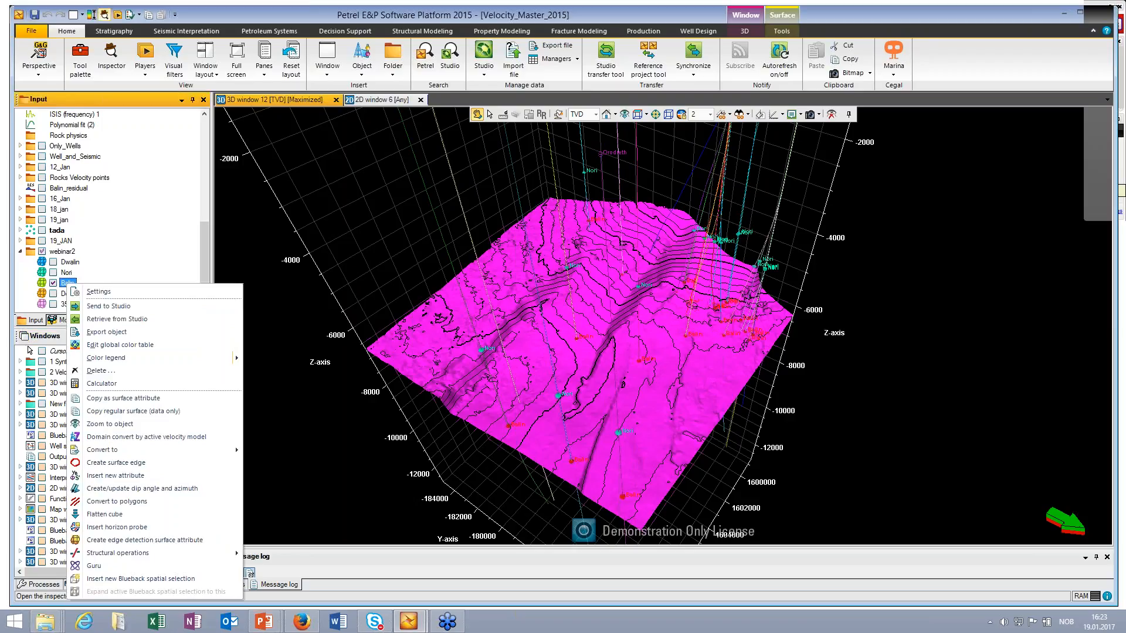
click(91, 15)
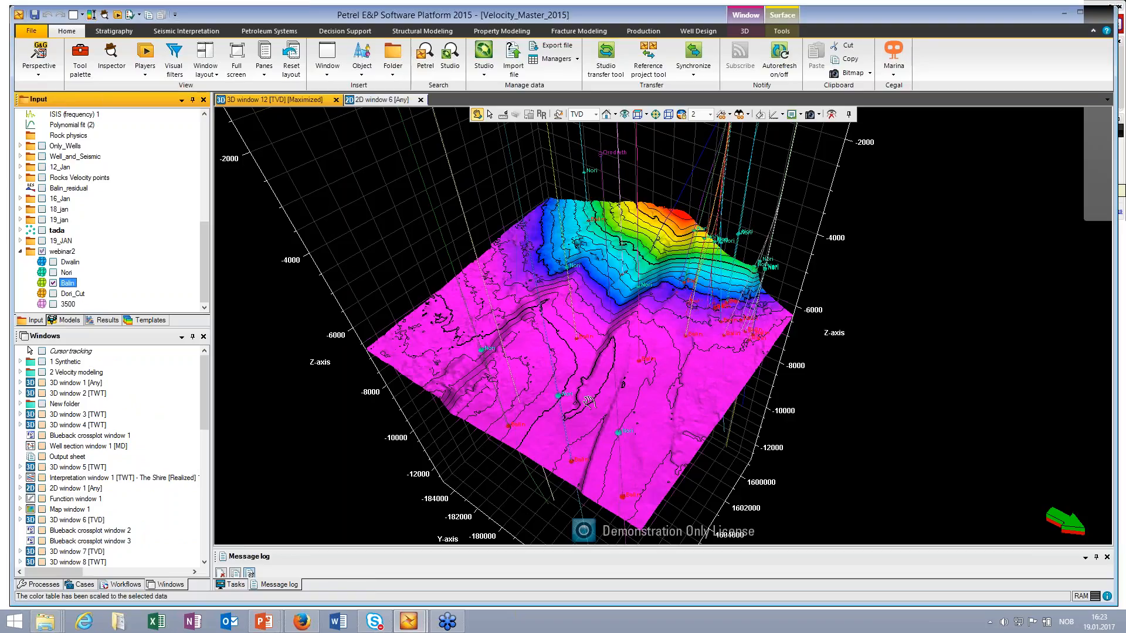
drag(534, 304, 605, 336)
scroll(606, 336, down, 4)
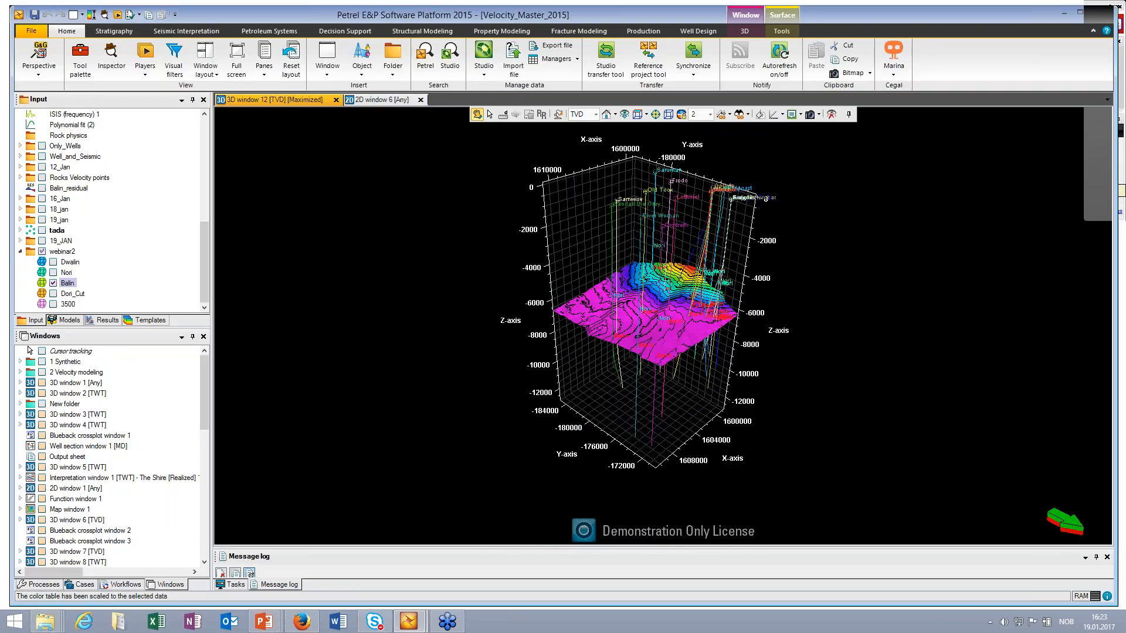
Step: Add the Dwalin, Nori and Dori_Cut surfaces to the 3D window and inspect the stack from several angles
click(53, 262)
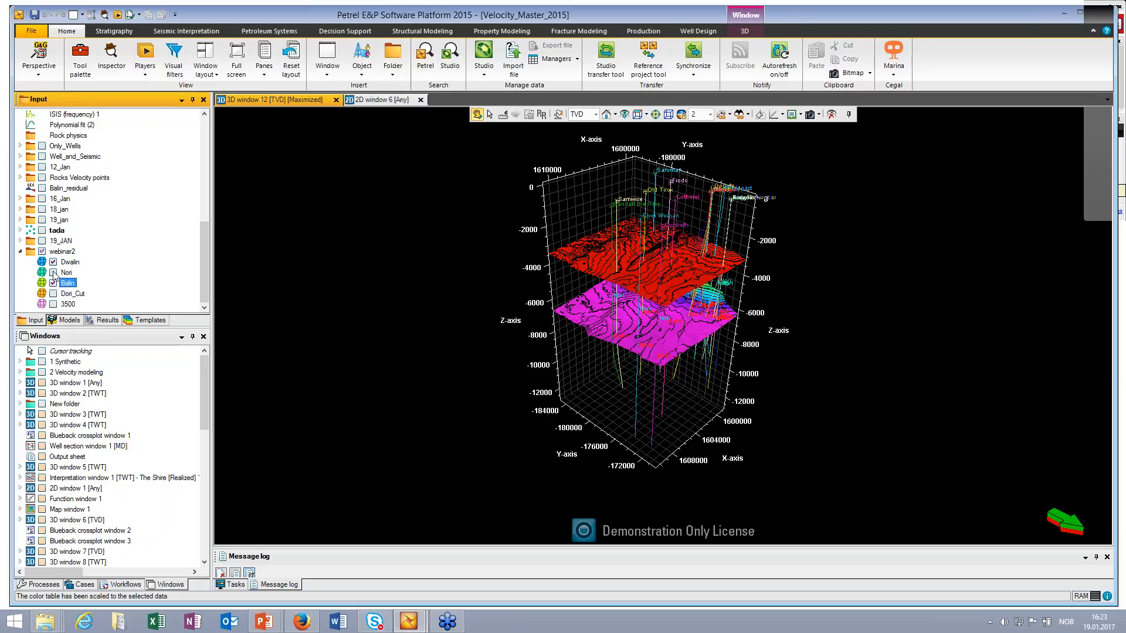
click(54, 272)
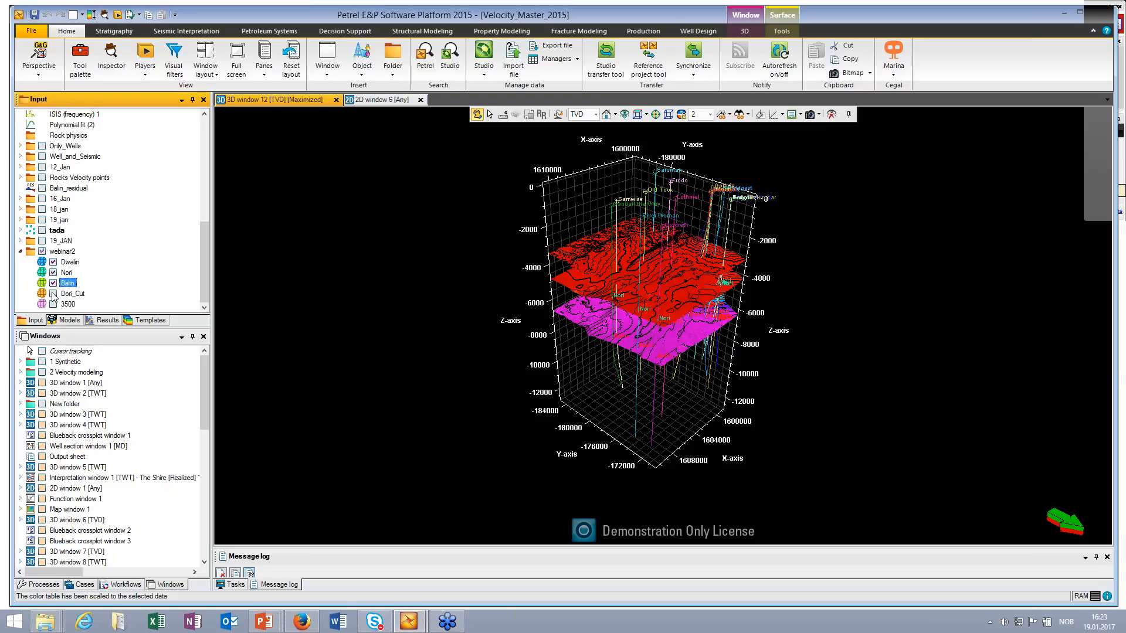
click(53, 294)
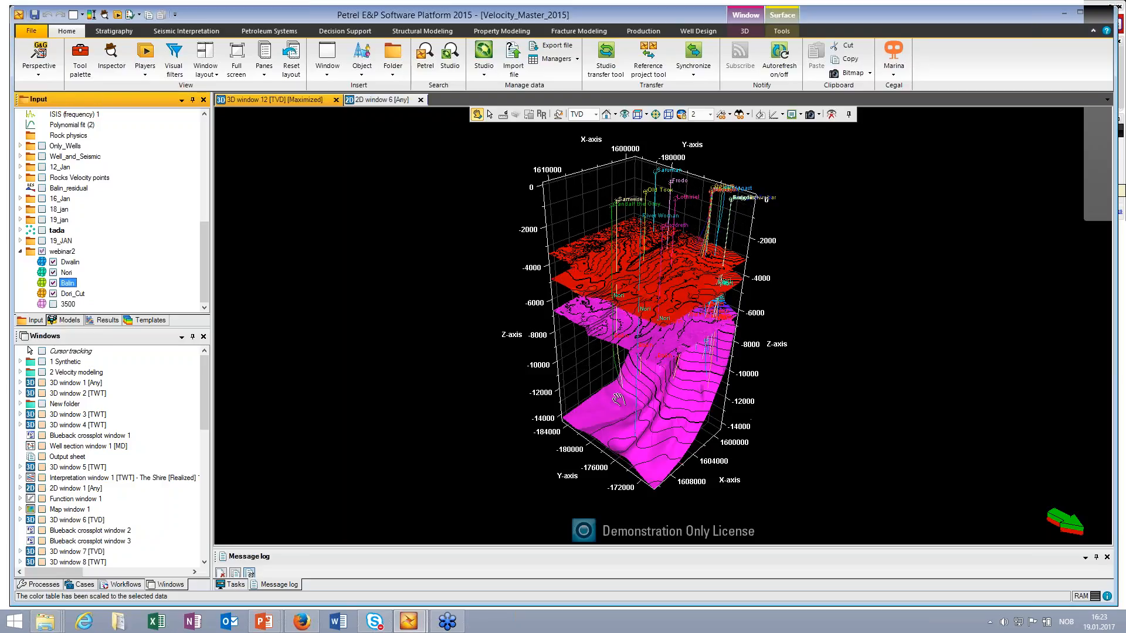
drag(619, 400, 672, 326)
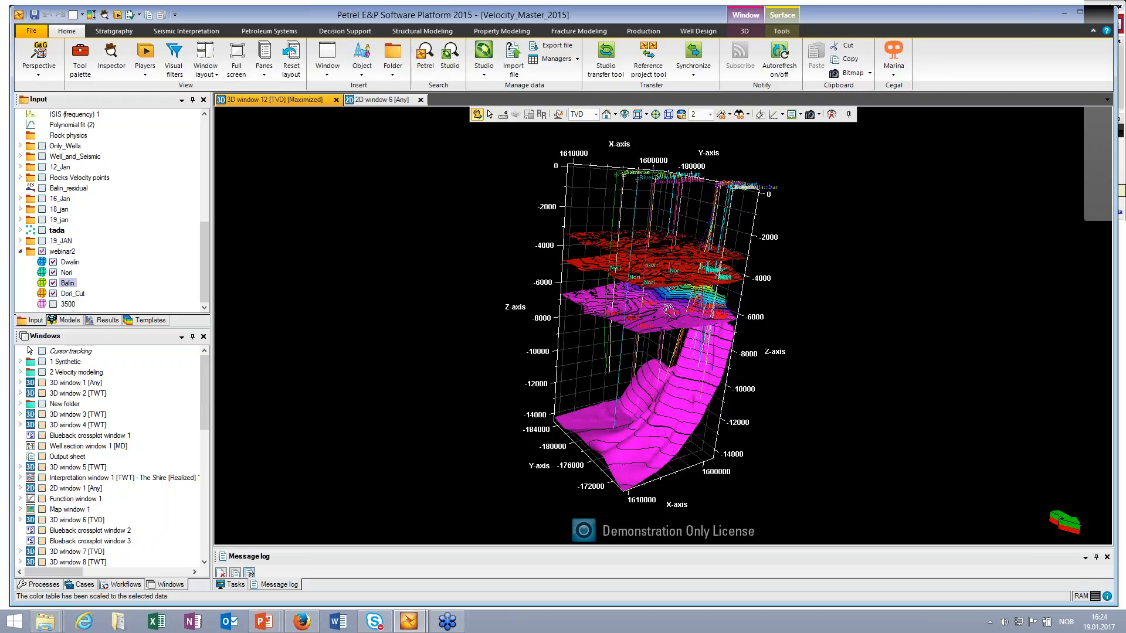
middle_drag(670, 314, 664, 318)
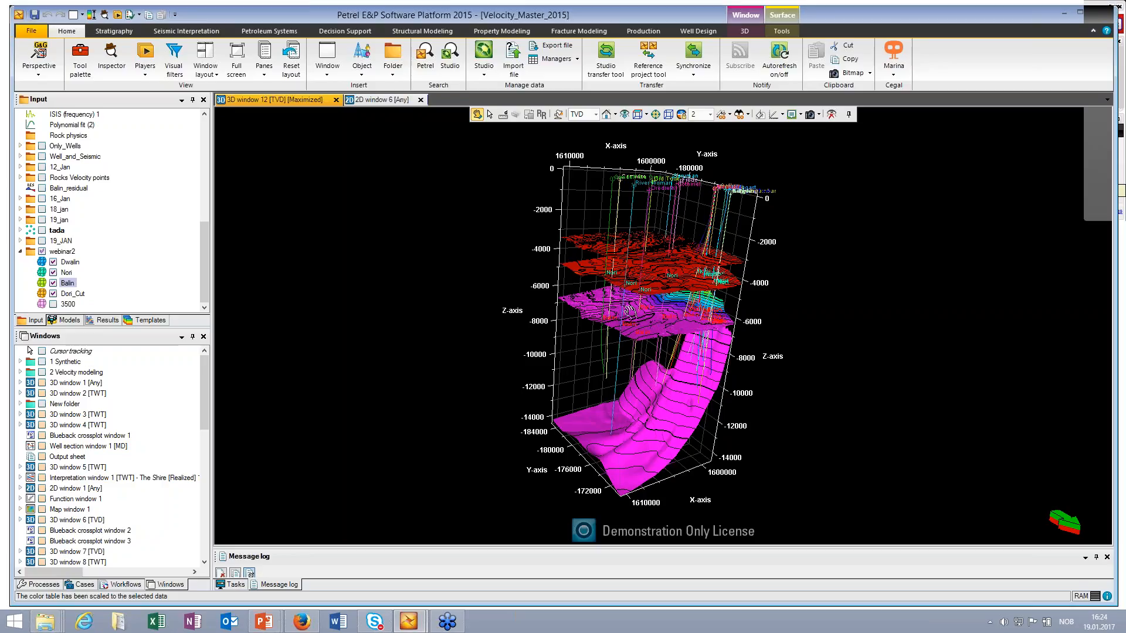
drag(633, 310, 672, 347)
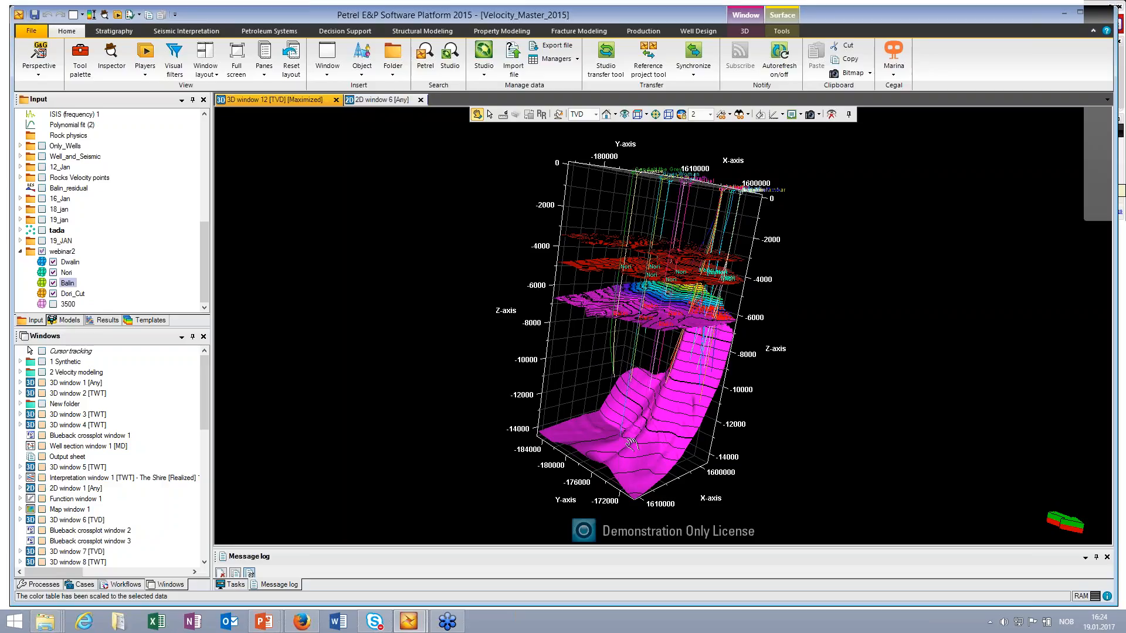
drag(631, 443, 652, 358)
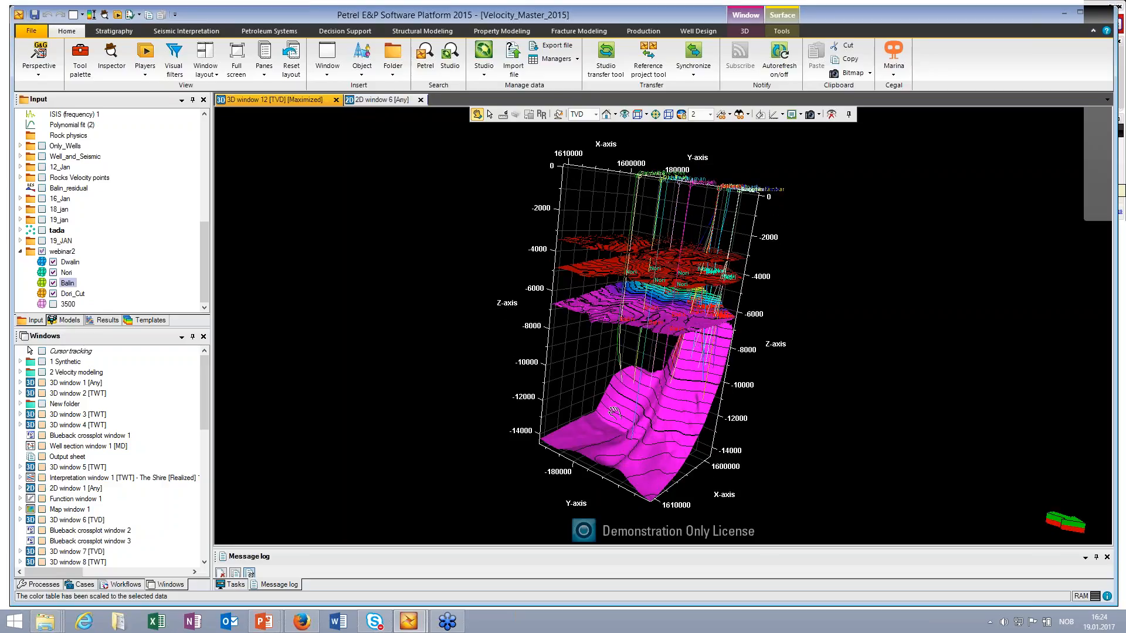
Step: Switch to the Blueback Rocks Velocity dialog and set its seismic velocity data input to the Vstack point set
mouse_move(403, 626)
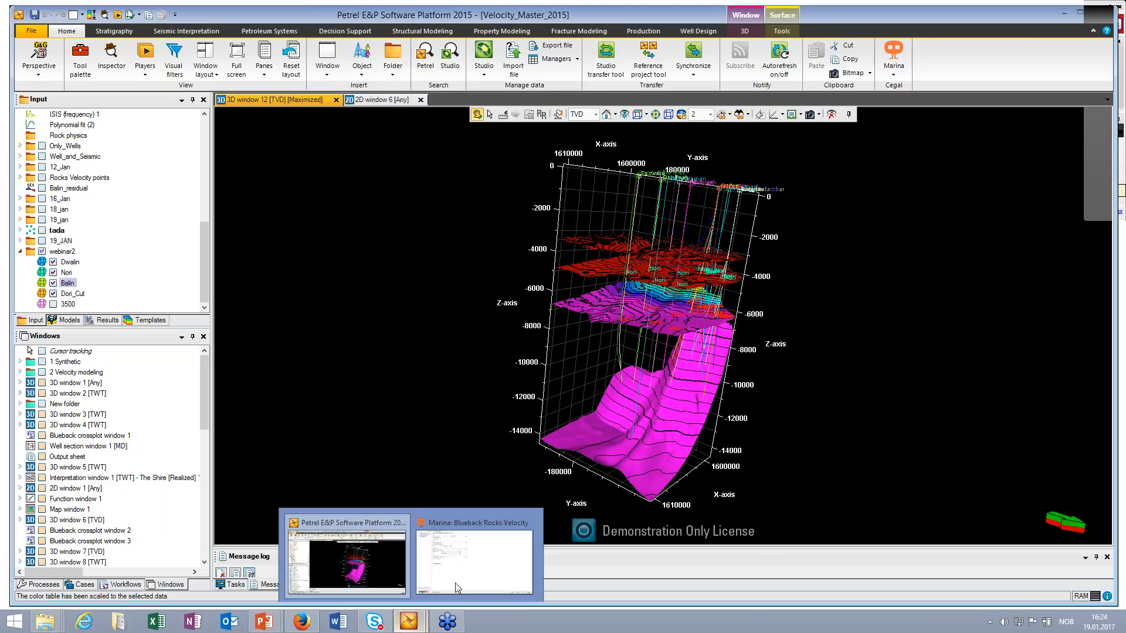
click(455, 583)
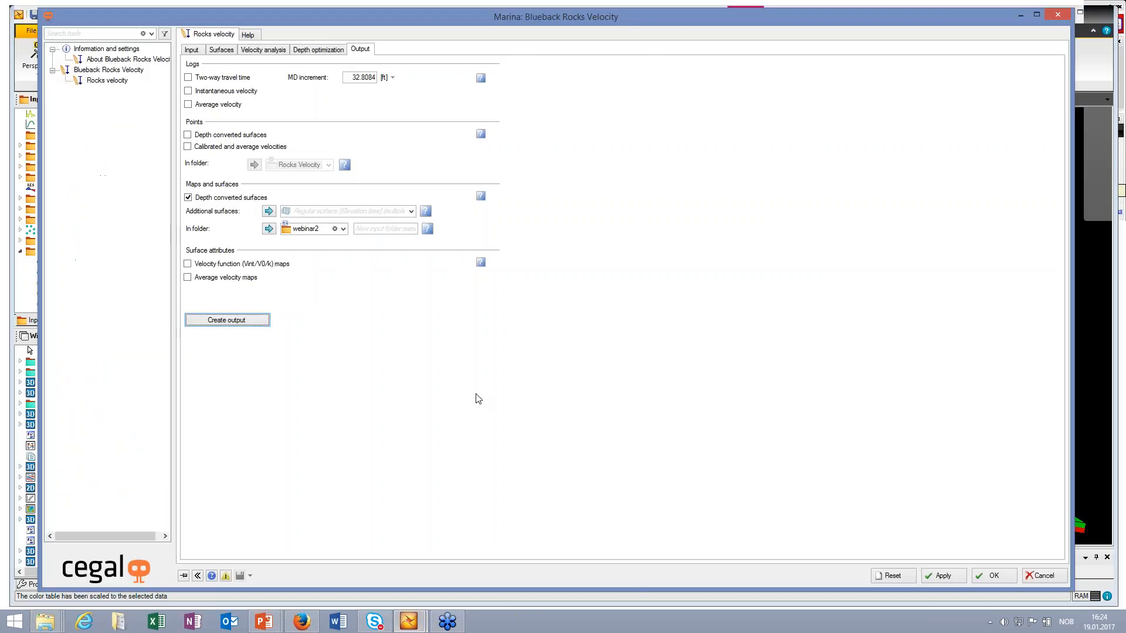
click(193, 50)
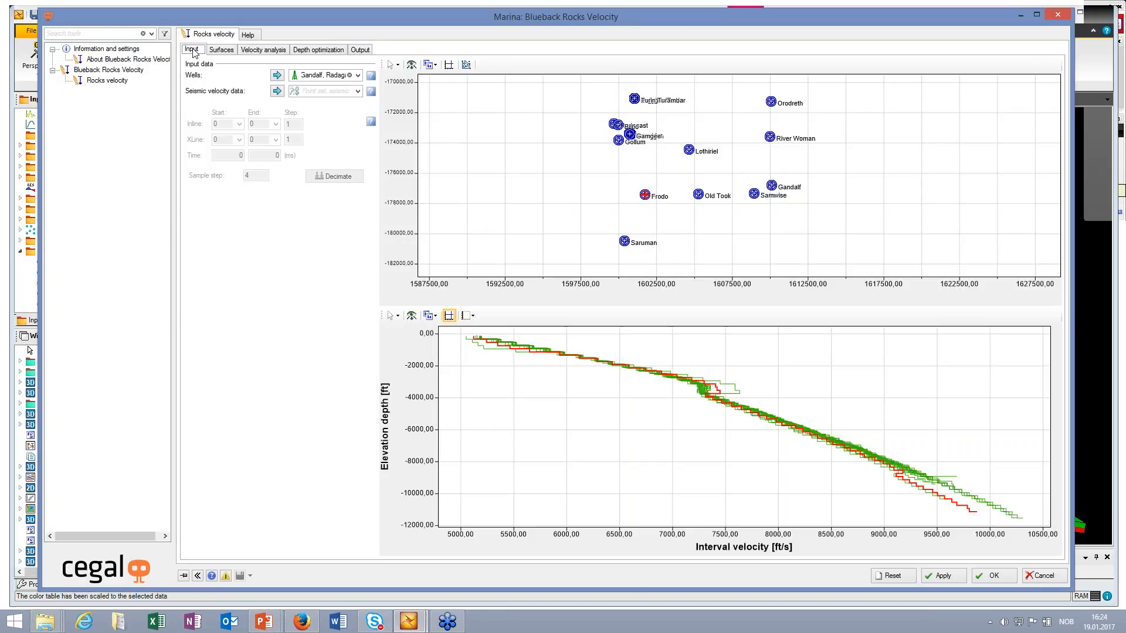
click(357, 92)
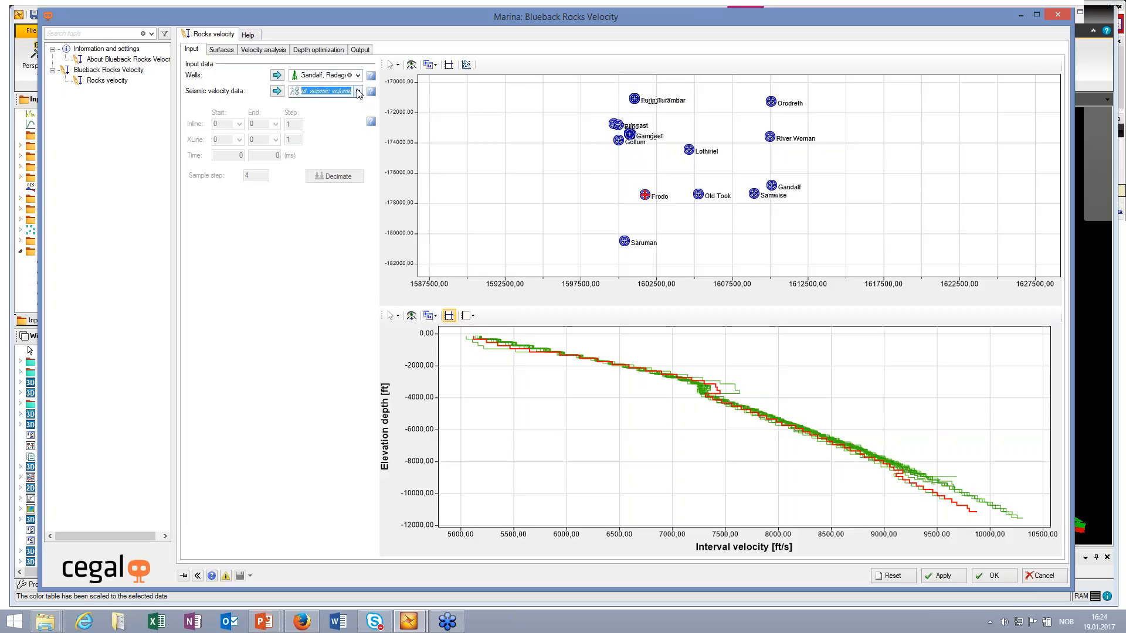
click(358, 92)
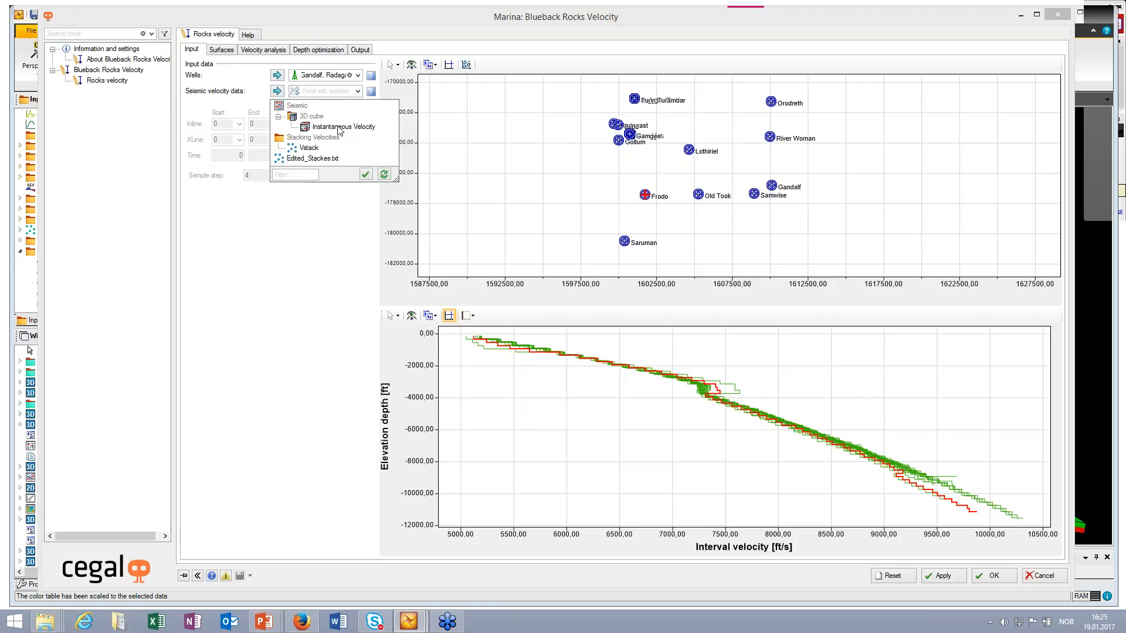
click(236, 133)
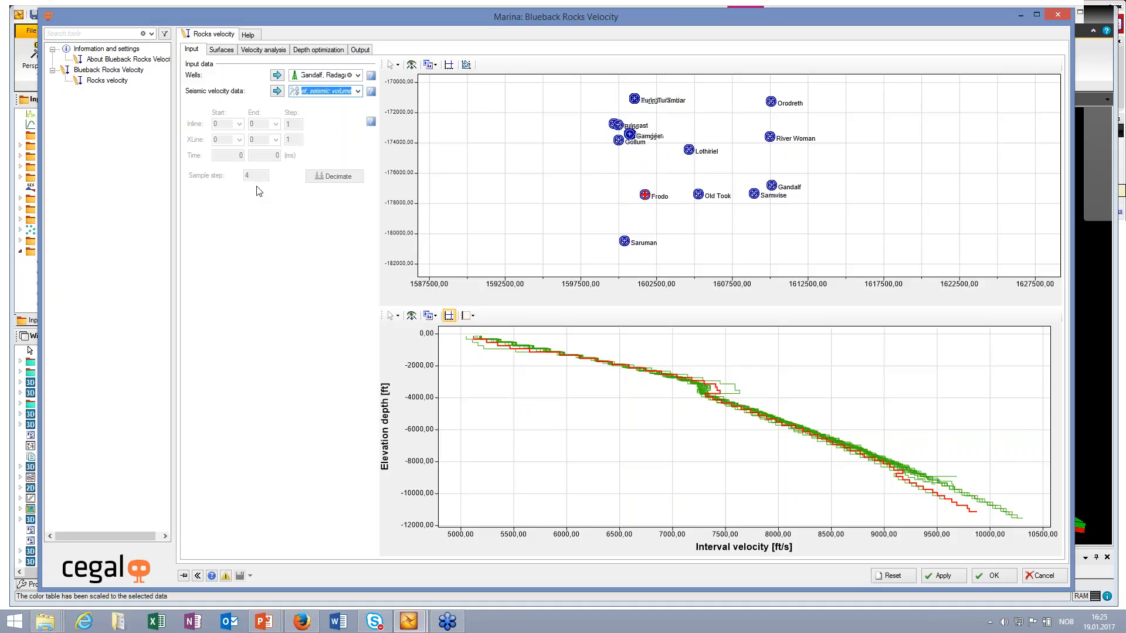
click(358, 91)
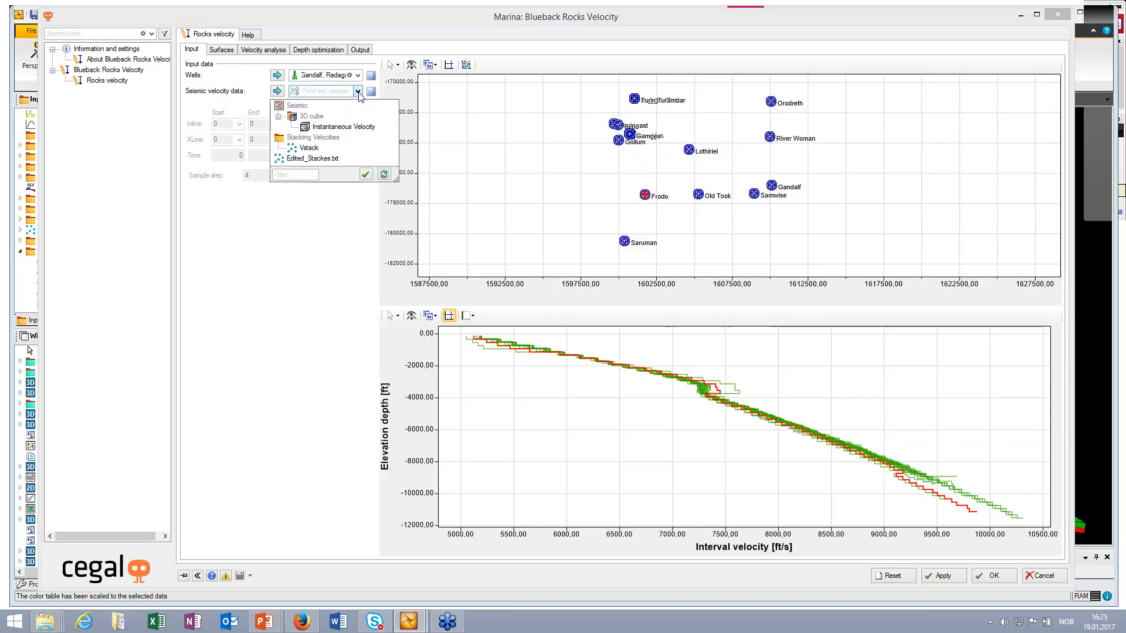
click(310, 149)
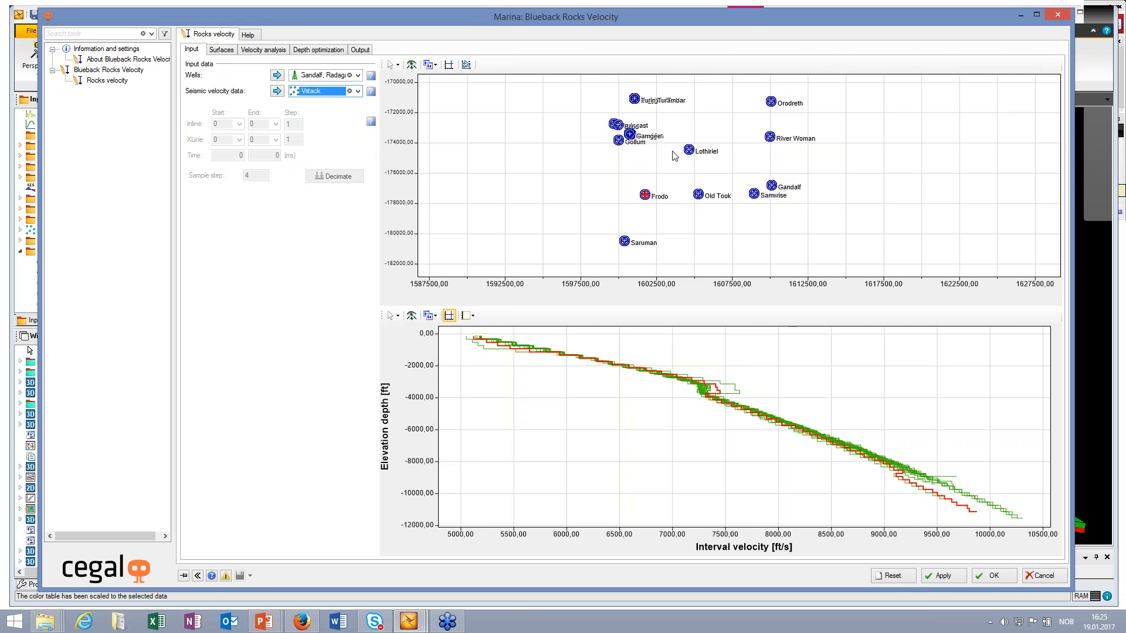
Step: Display the Vstack points from the Stacking Velocities folder in Petrel's 3D window in the TWT domain and inspect them
drag(462, 17, 487, 525)
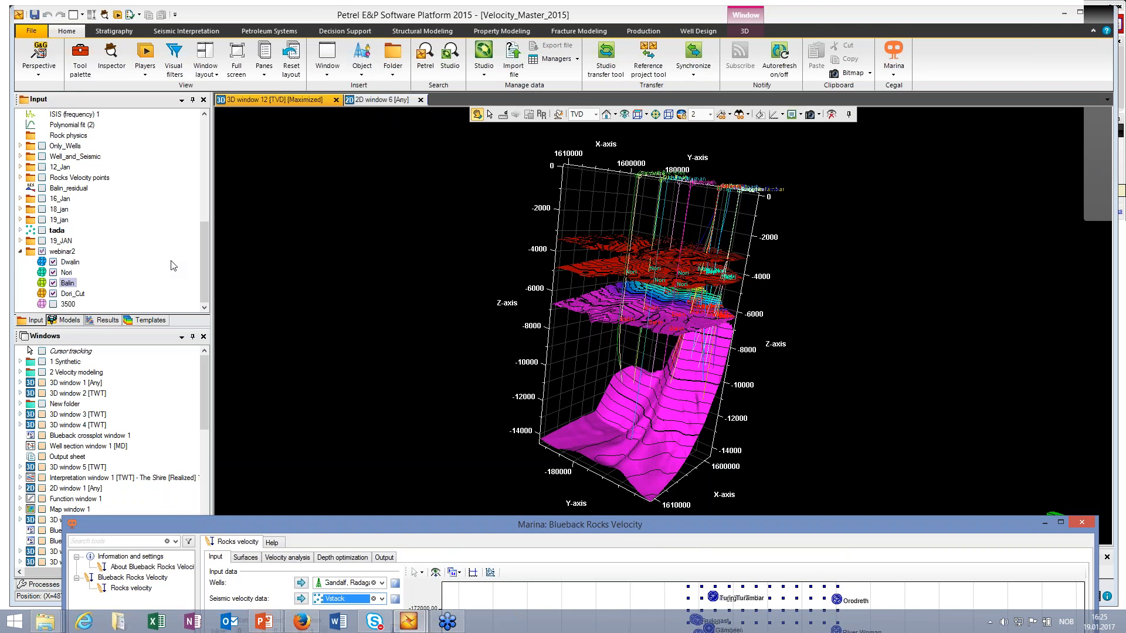
drag(205, 259, 208, 165)
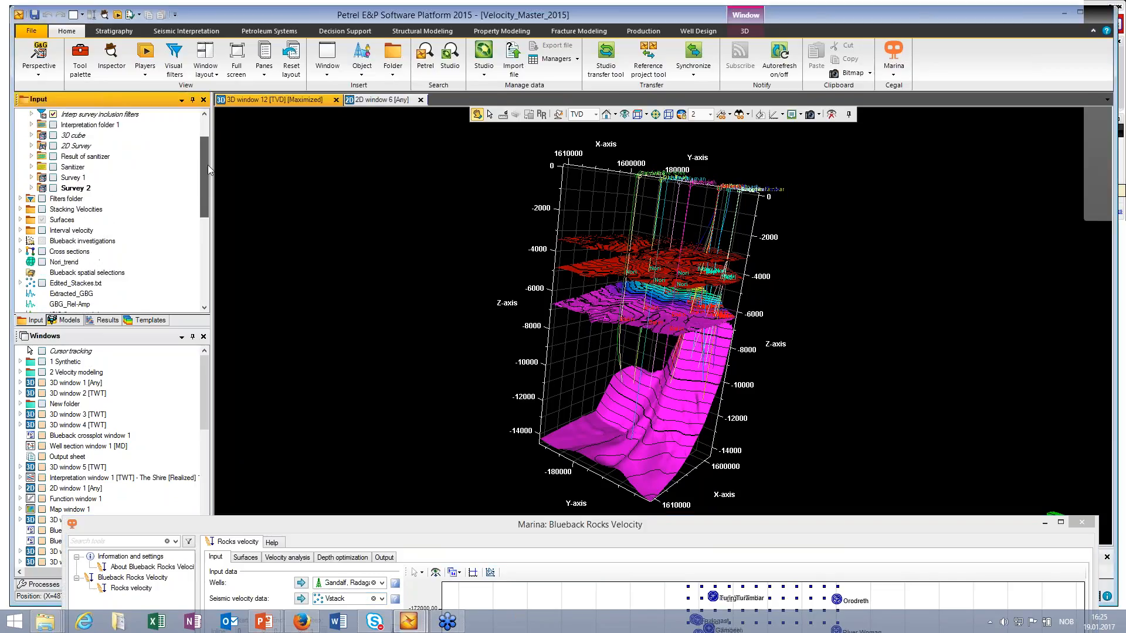
click(20, 210)
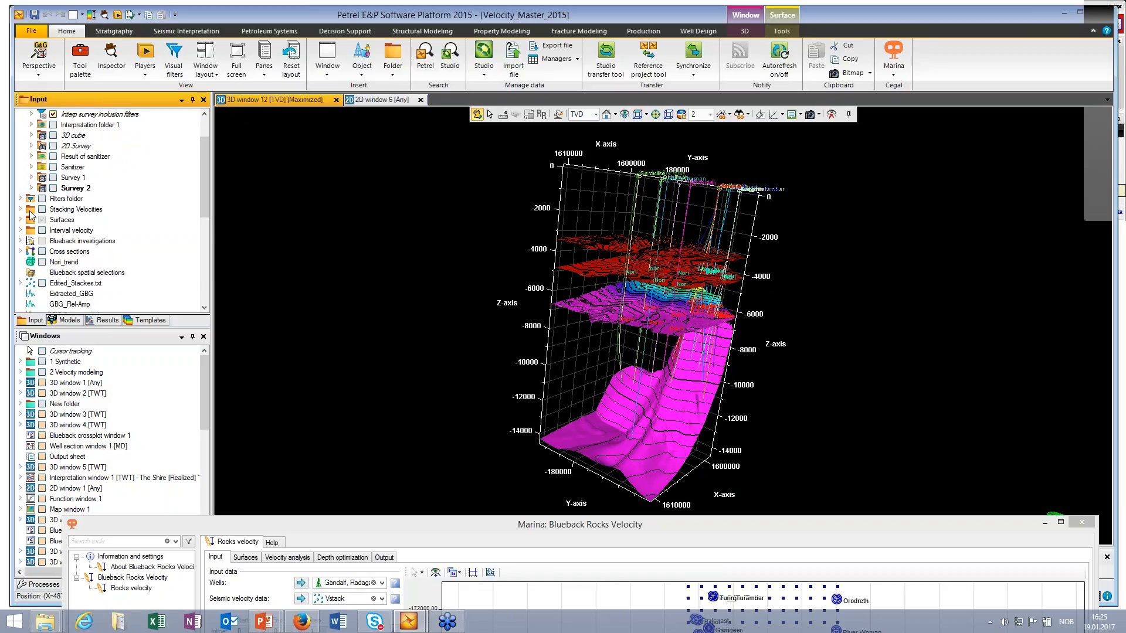
click(595, 114)
click(576, 140)
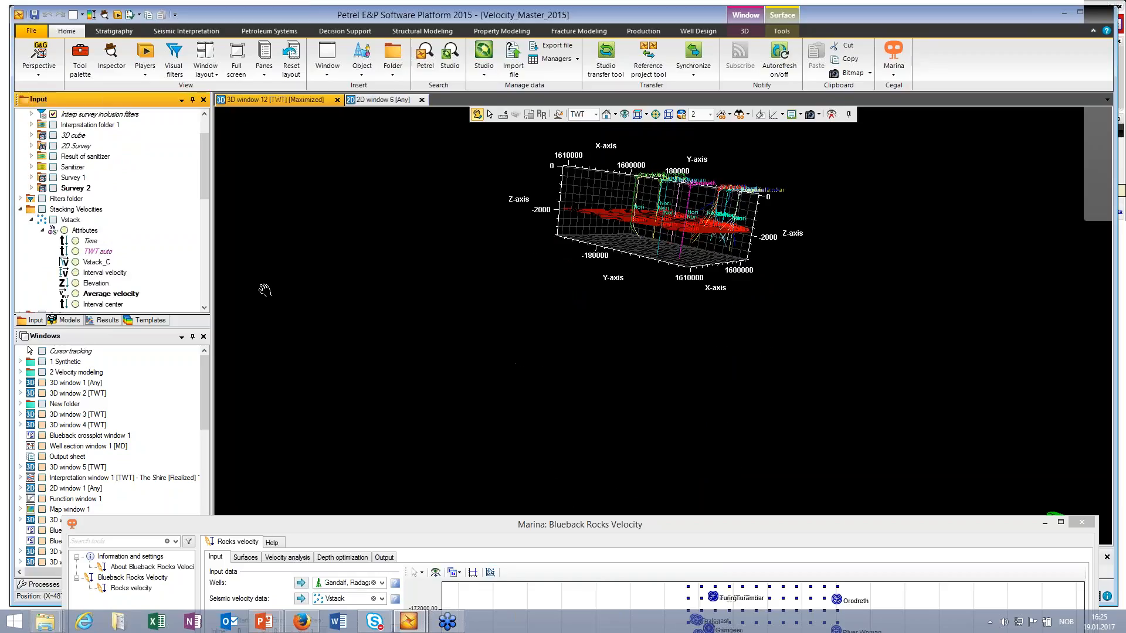
click(53, 220)
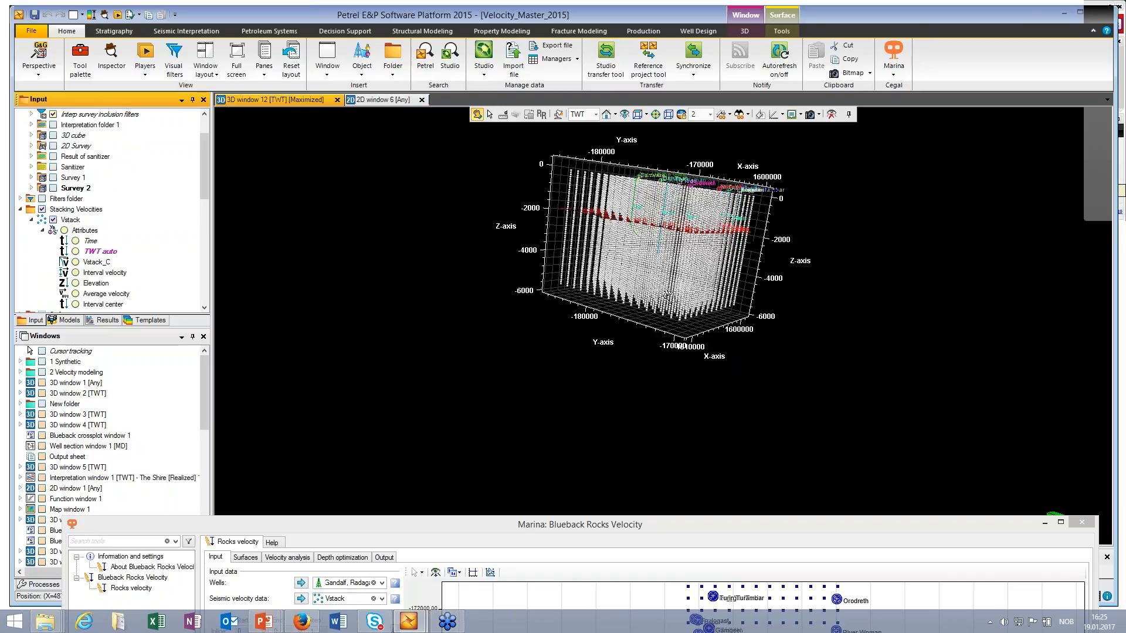
drag(668, 296, 623, 258)
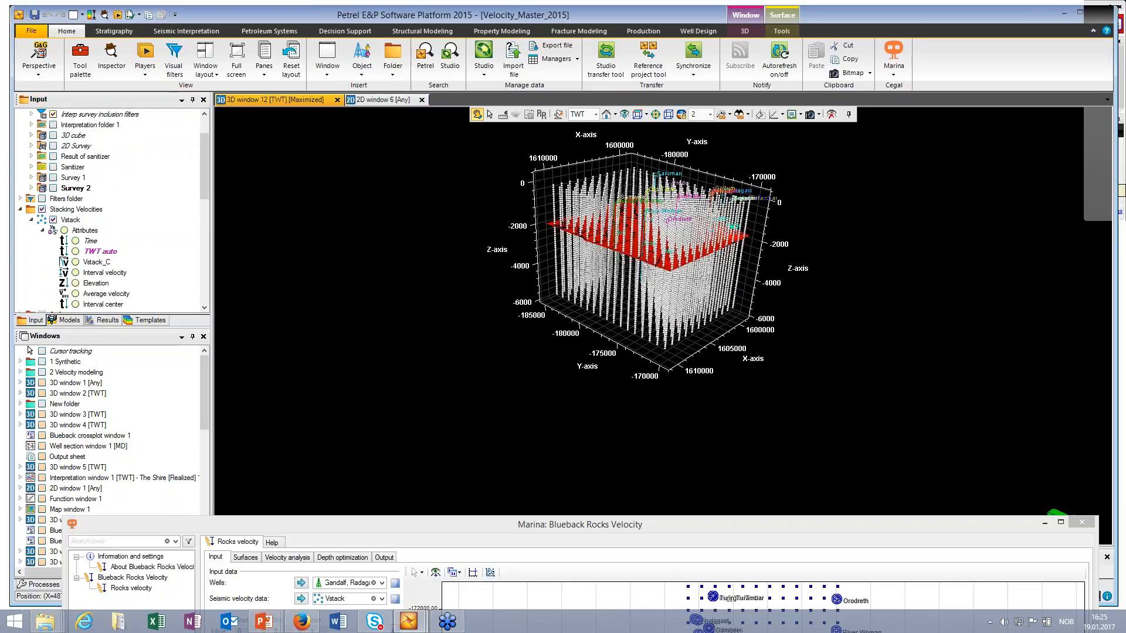
Step: Hide the Vstack points and set the 3D window's domain back to TVD
click(53, 220)
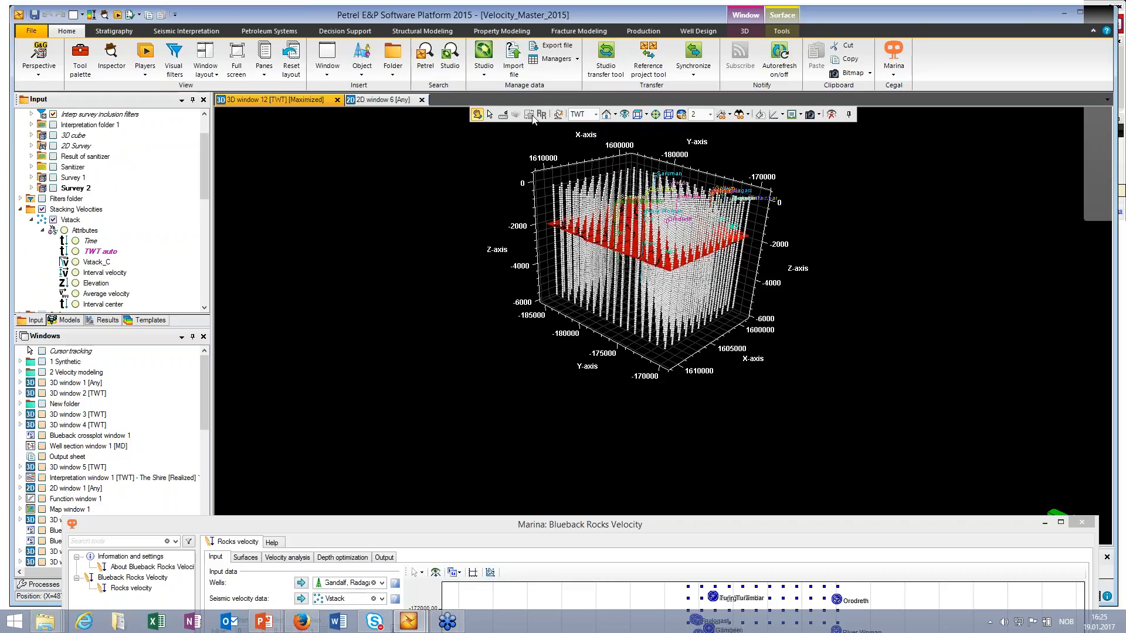
click(596, 114)
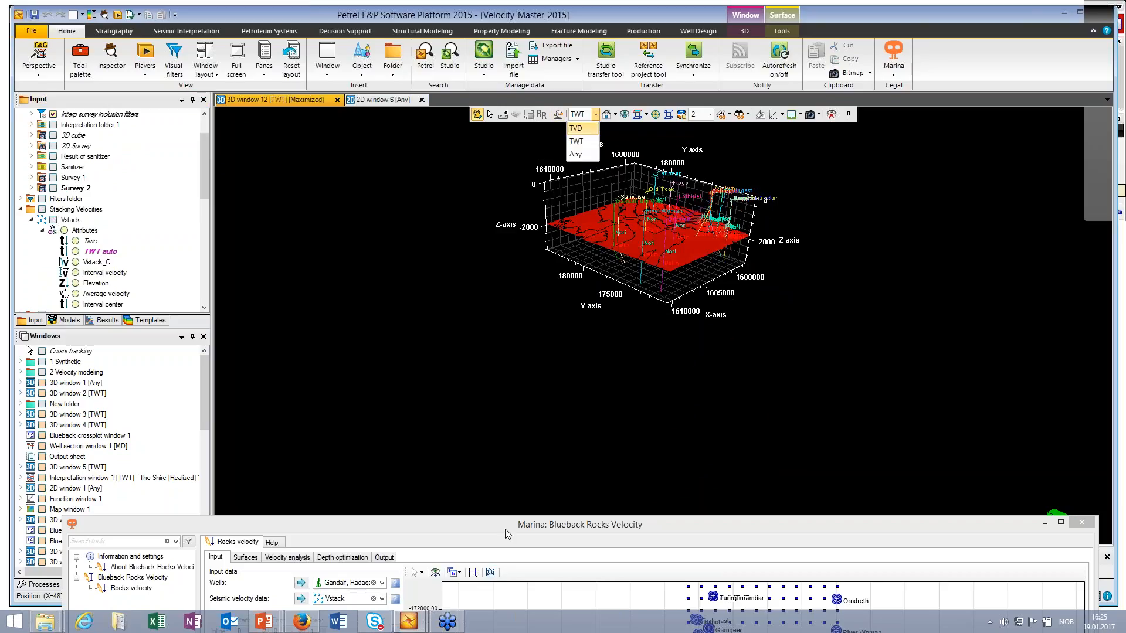
click(575, 128)
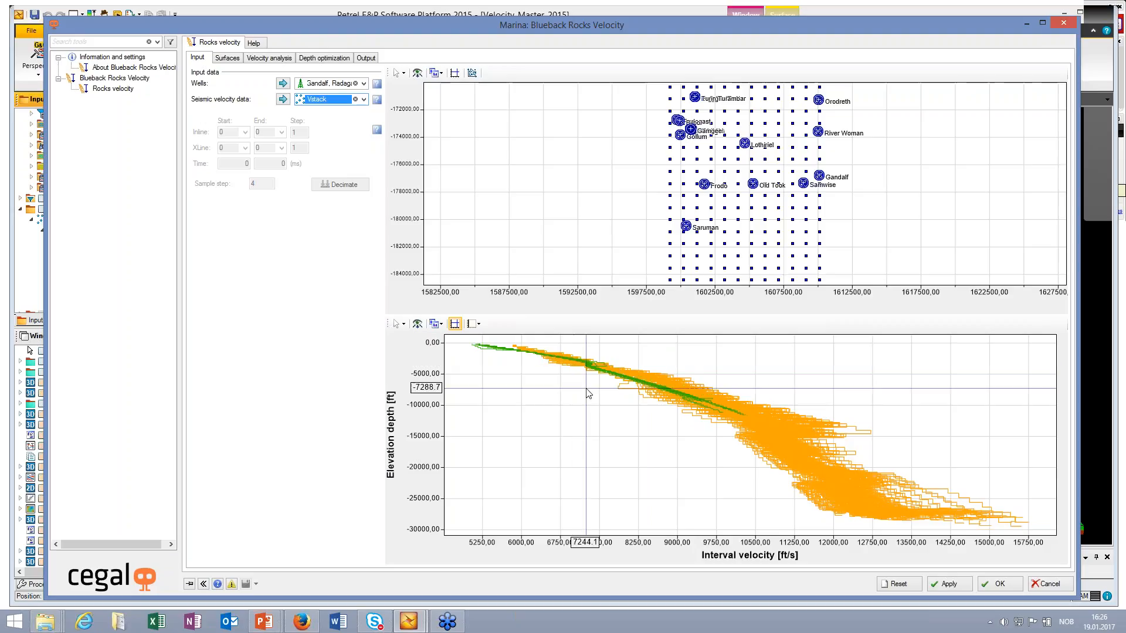
Step: Magnify the input interval velocity plot's depth axis, pick the outlying Vstack curve, and compare it with other seismic locations on the map
click(403, 324)
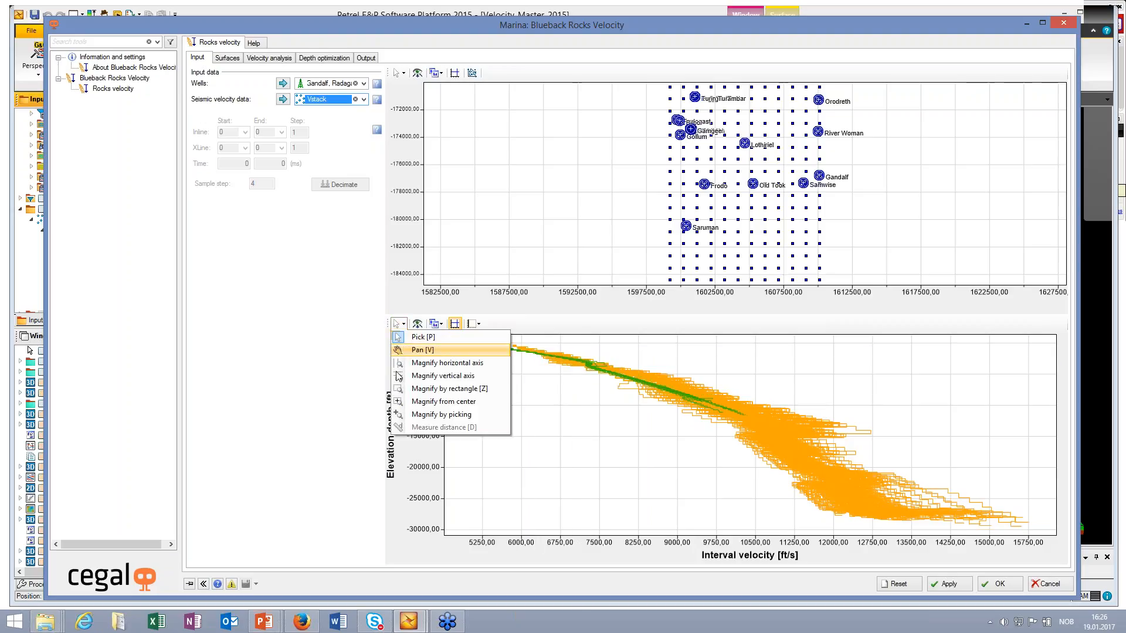
click(400, 375)
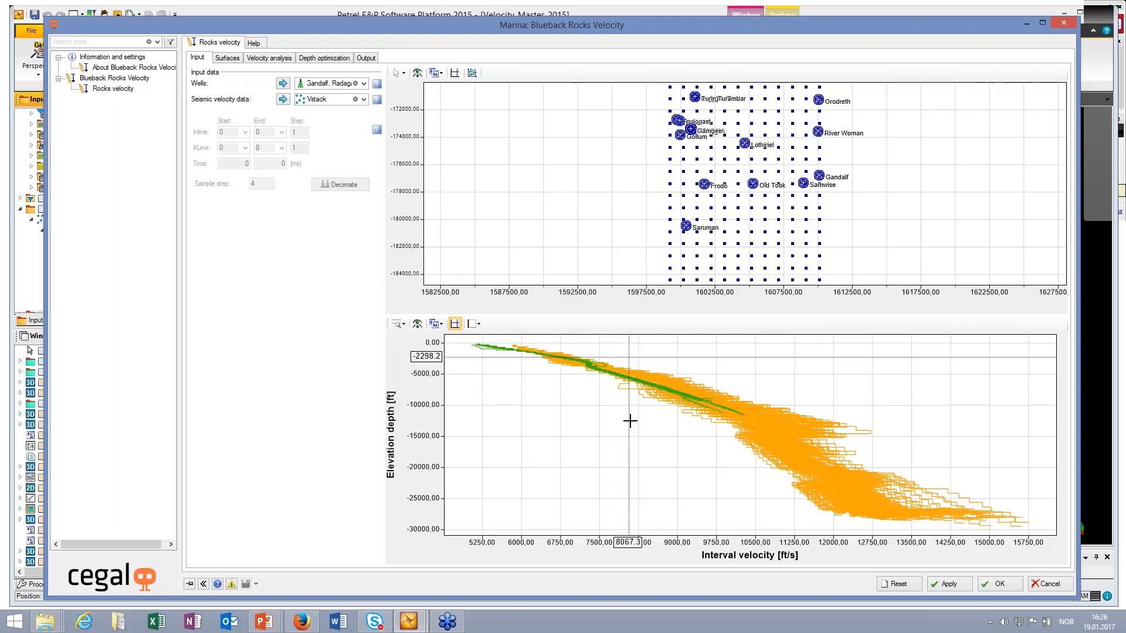
drag(628, 357, 629, 421)
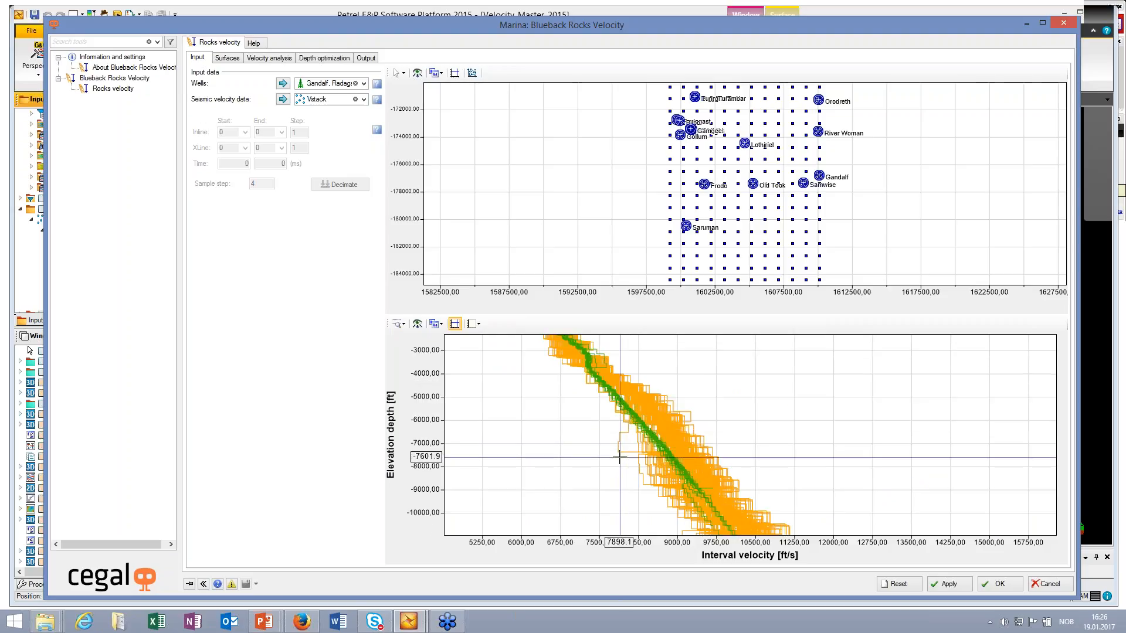
key(Escape)
click(621, 451)
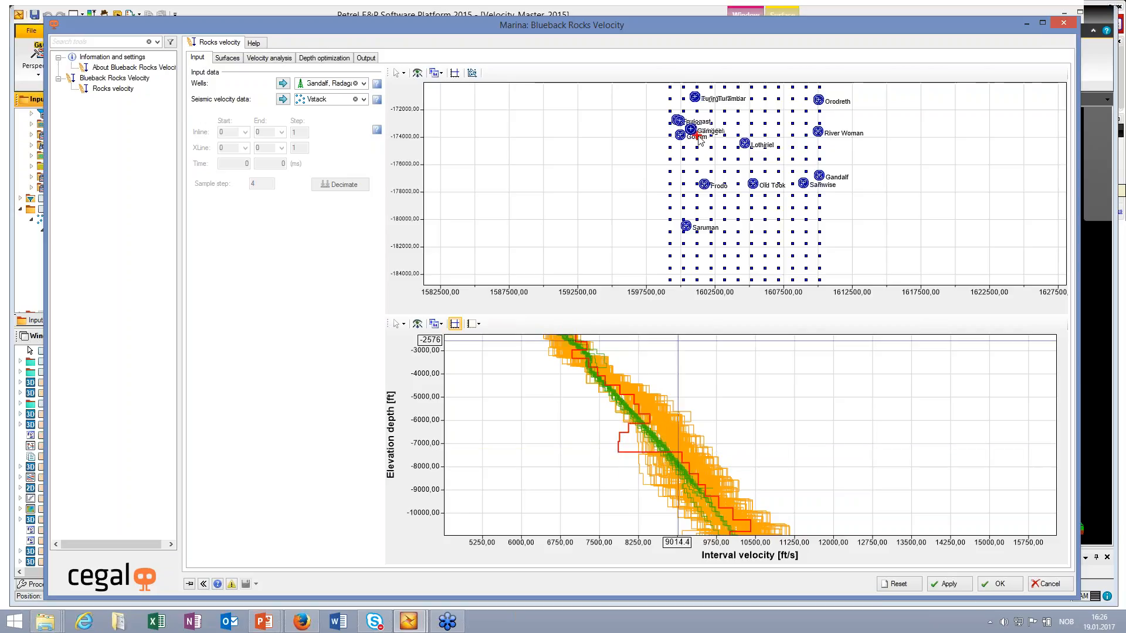
click(725, 159)
click(765, 159)
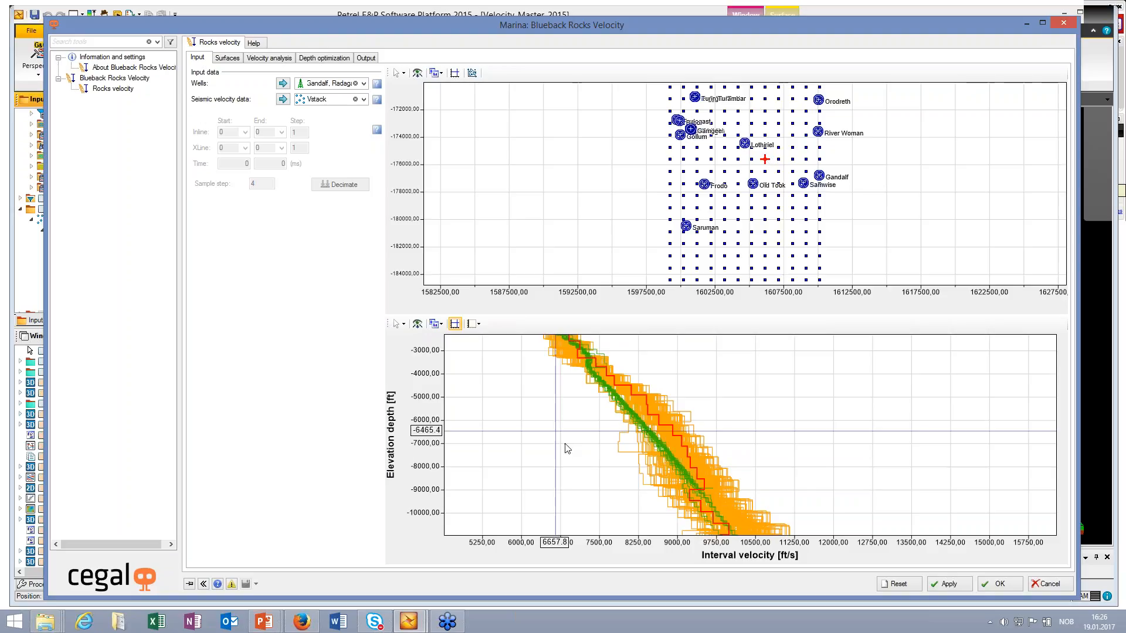
Step: Draw a five-point polygon filter around the Lothiriel well on the input map
click(472, 73)
click(732, 129)
click(760, 131)
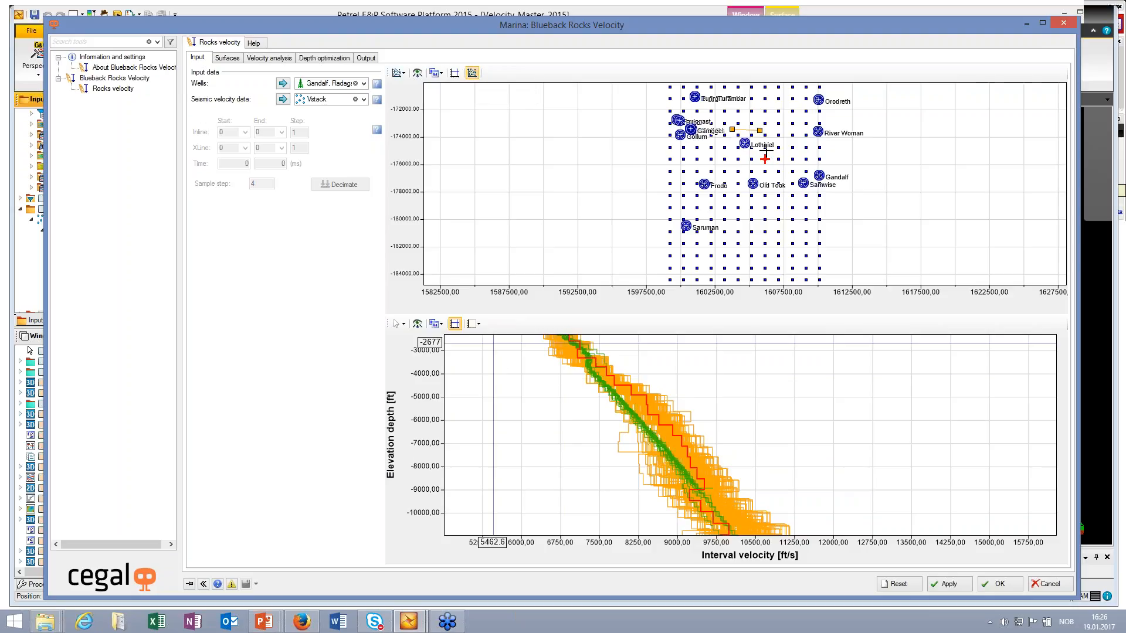
click(769, 155)
click(743, 163)
click(728, 158)
double_click(725, 154)
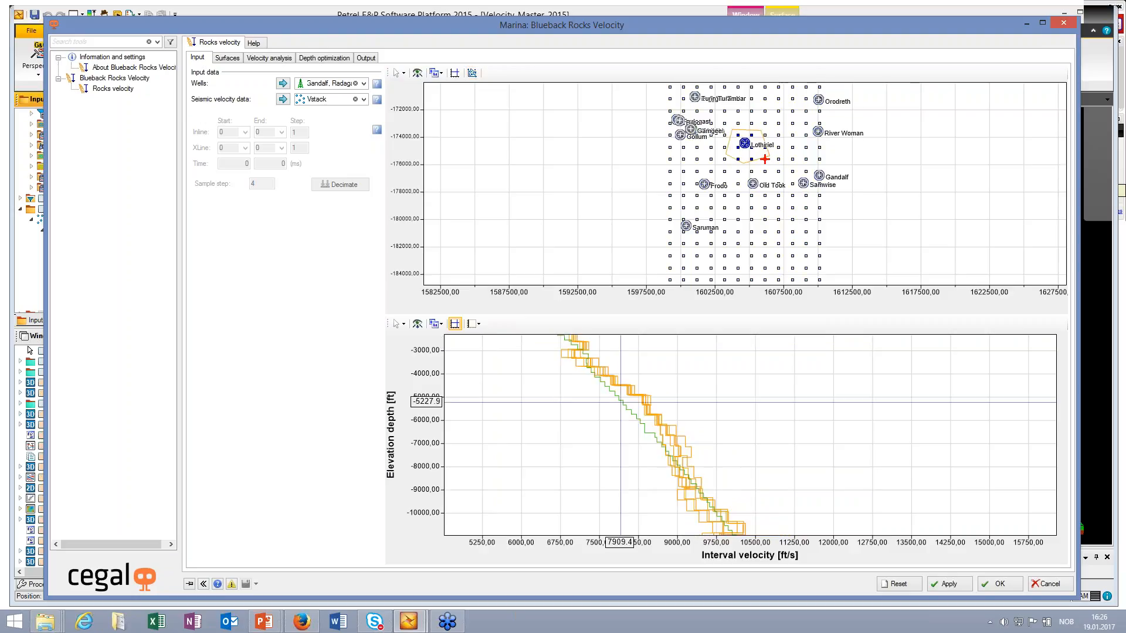
Step: Move the polygon filter from the Lothiriel well to the Old Took well to compare its well and seismic velocities
scroll(652, 399, down, 2)
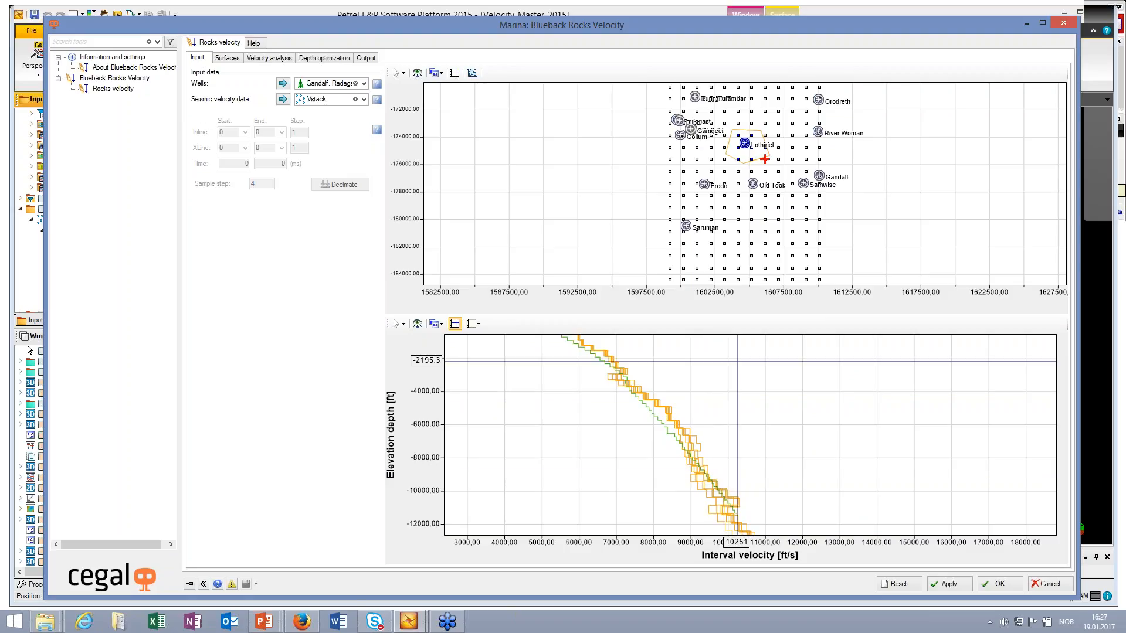
click(753, 184)
click(753, 160)
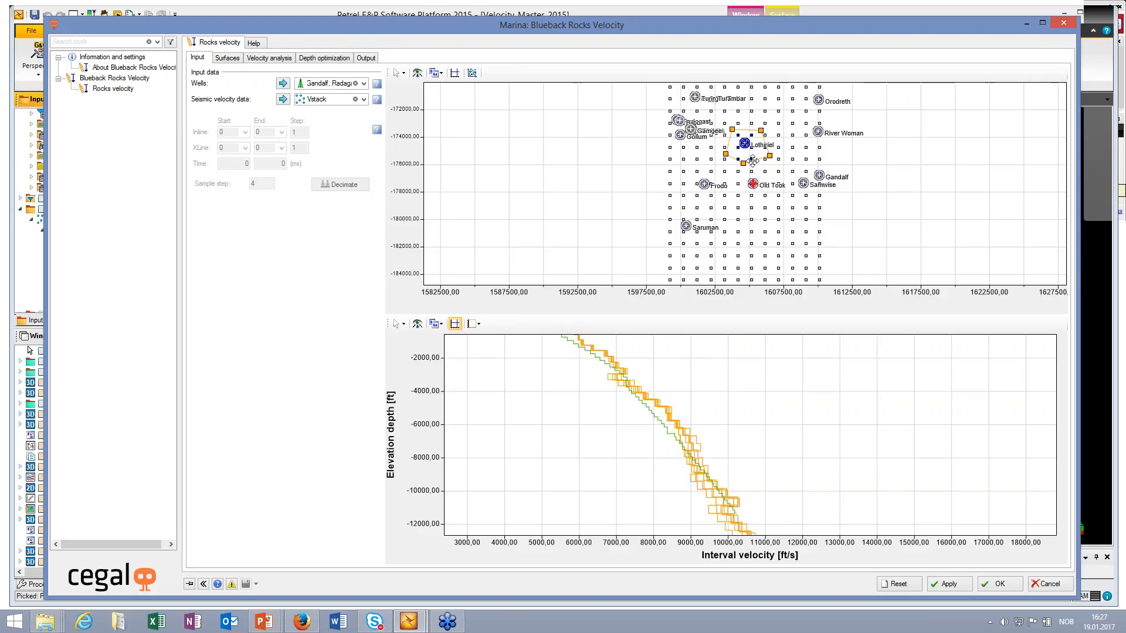
click(752, 159)
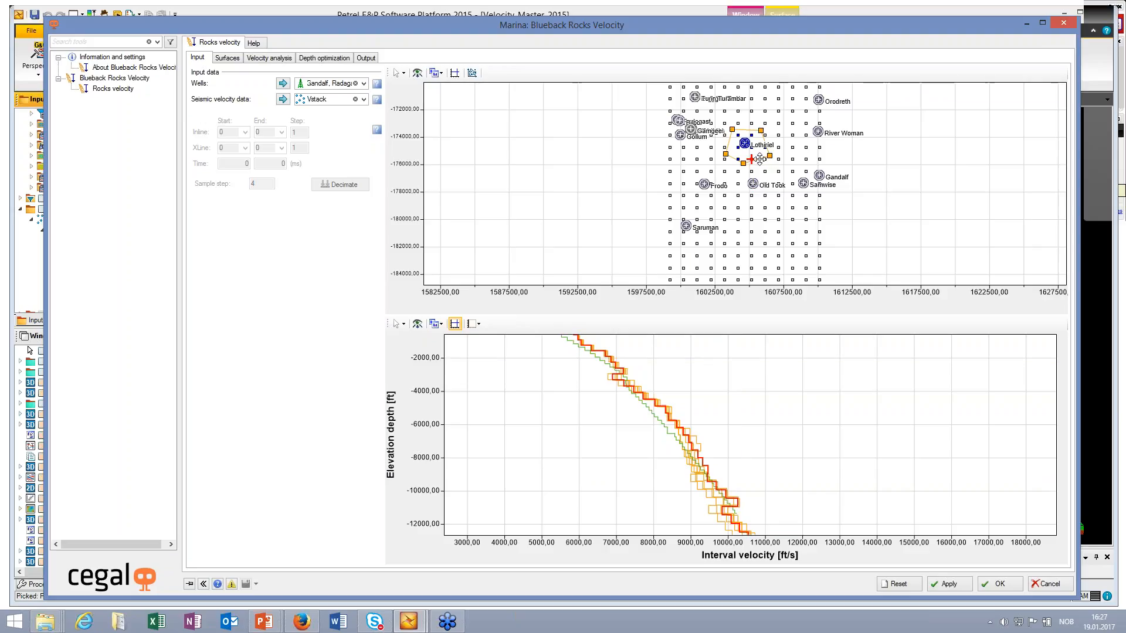
click(759, 195)
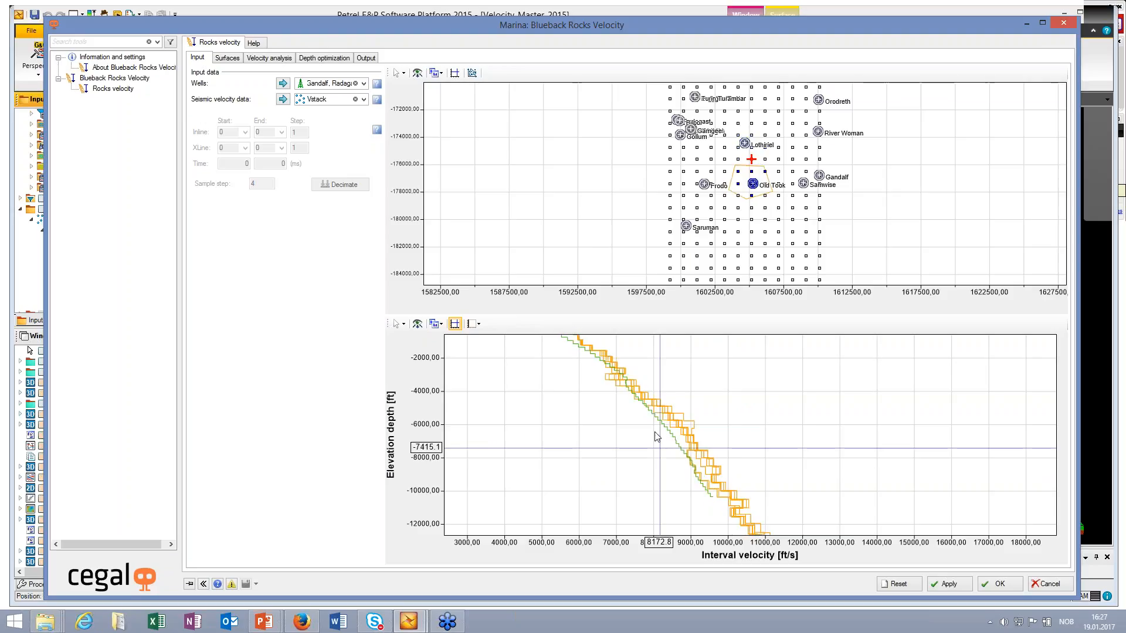
Step: Open the surface and calibration settings and examine the crossplot of seismic against well interval velocity around the clustered wells
click(228, 58)
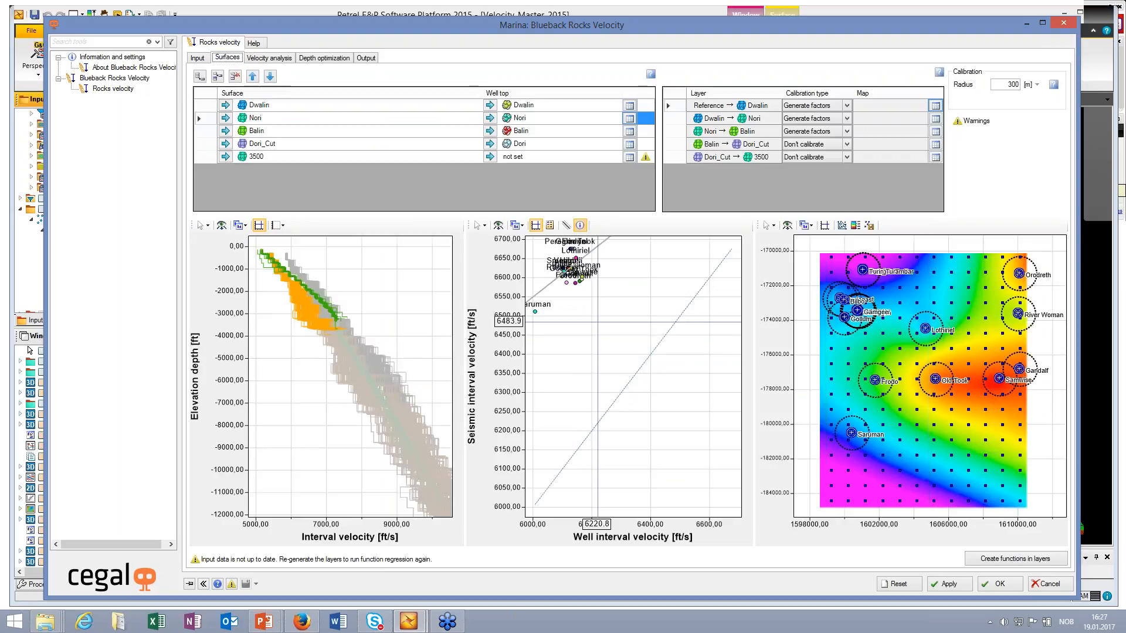
middle_drag(597, 322, 649, 403)
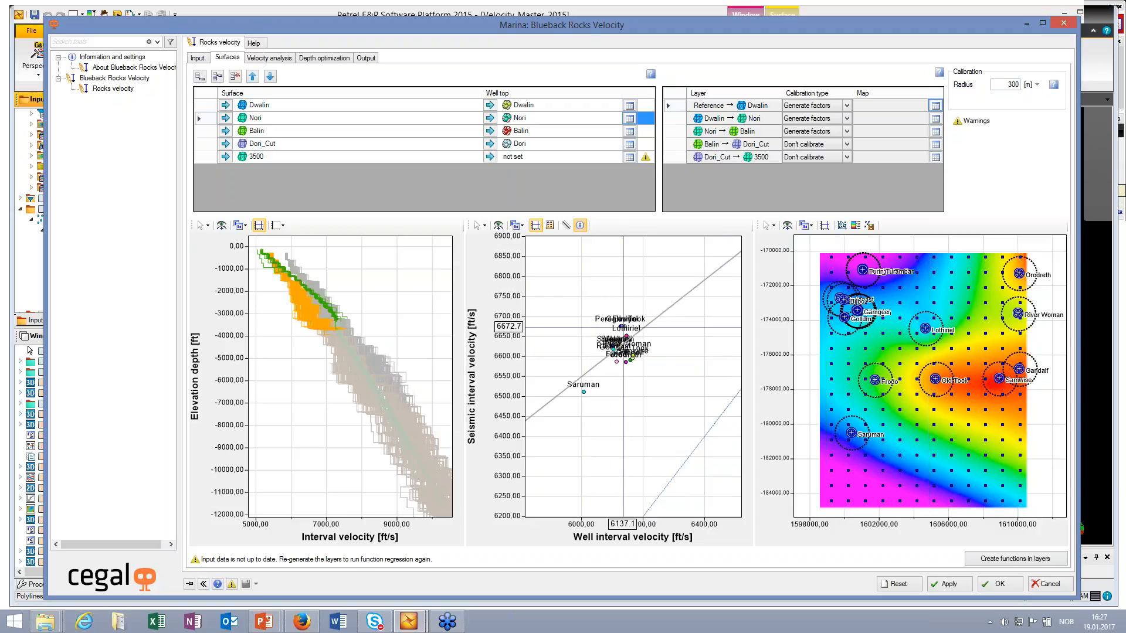
scroll(623, 326, up, 2)
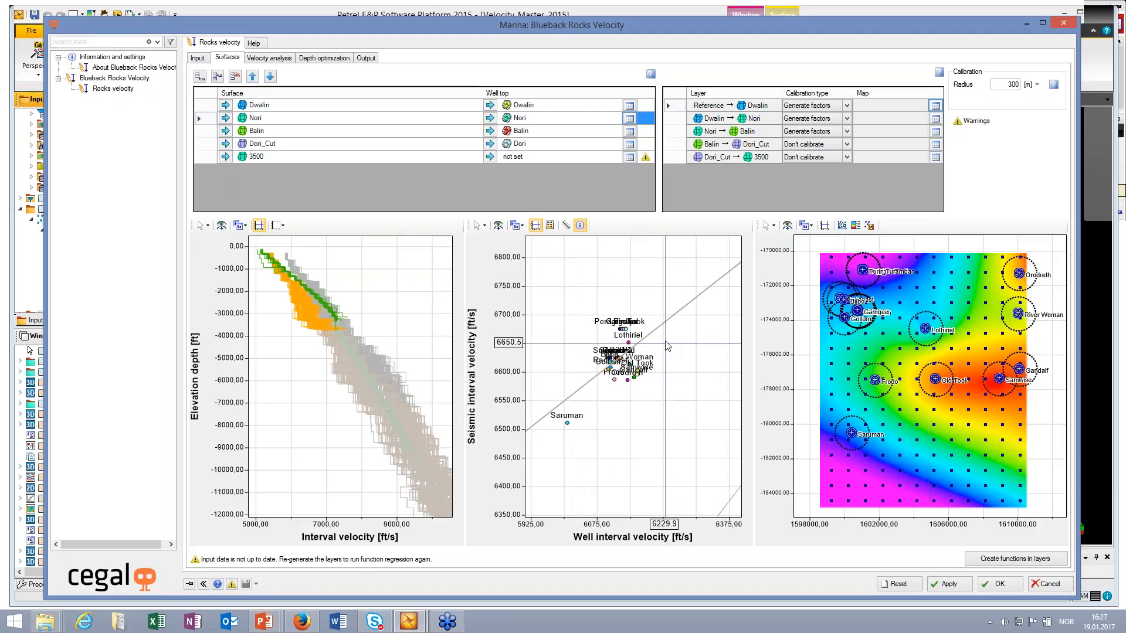
drag(641, 361, 660, 351)
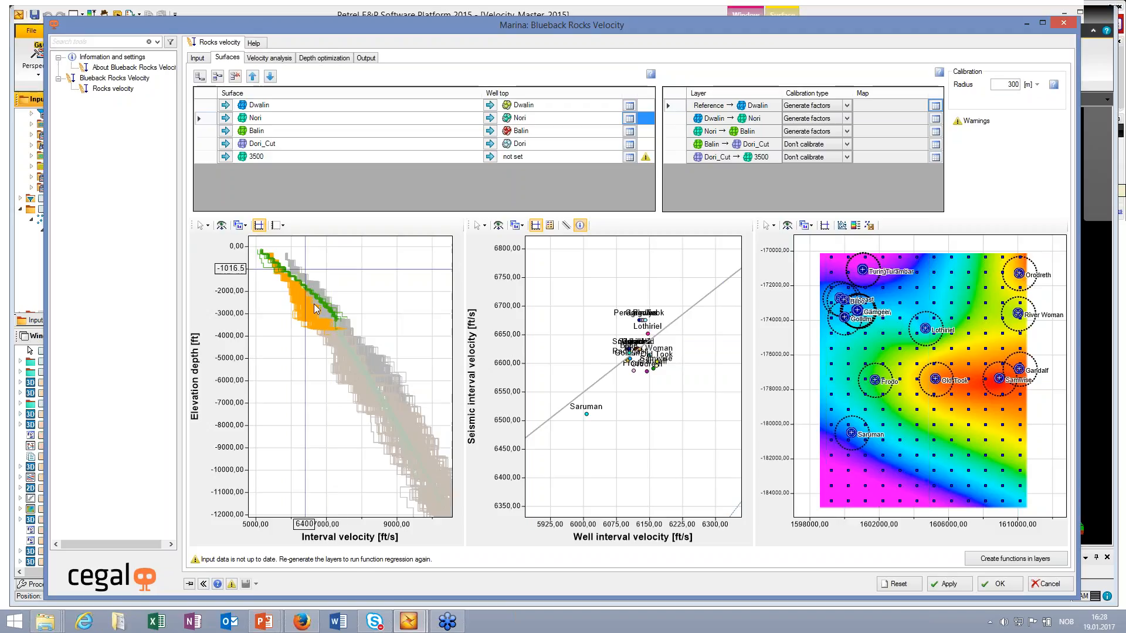
Step: Magnify the shallow part of the calibration interval velocity plot vertically and examine the calibrated and original seismic curves against the wells
click(207, 226)
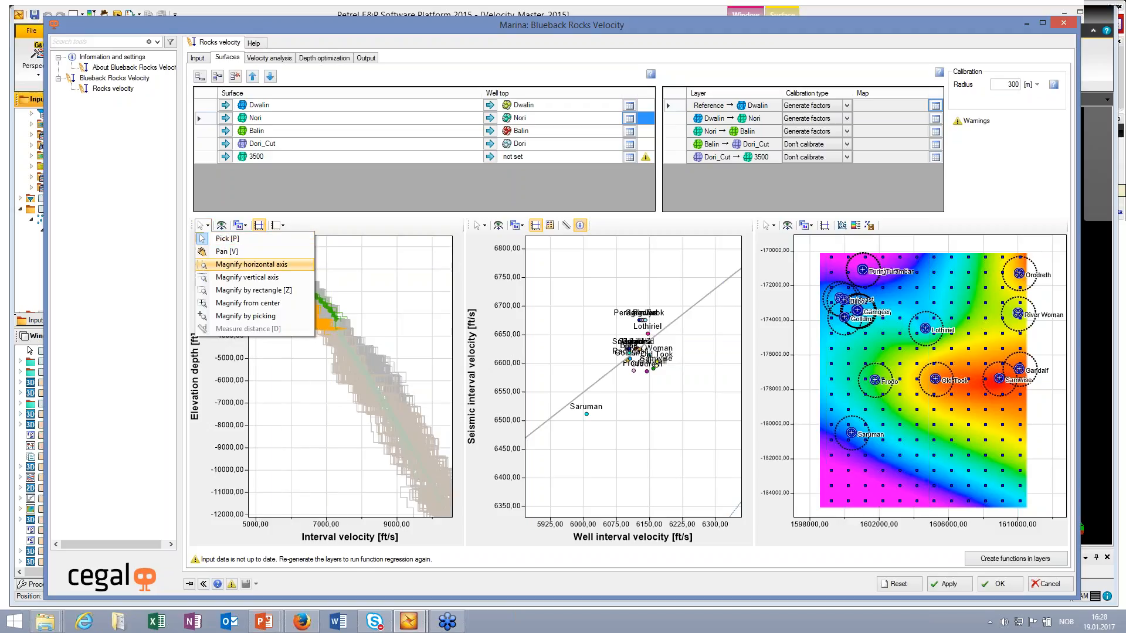
click(247, 278)
drag(273, 240, 273, 297)
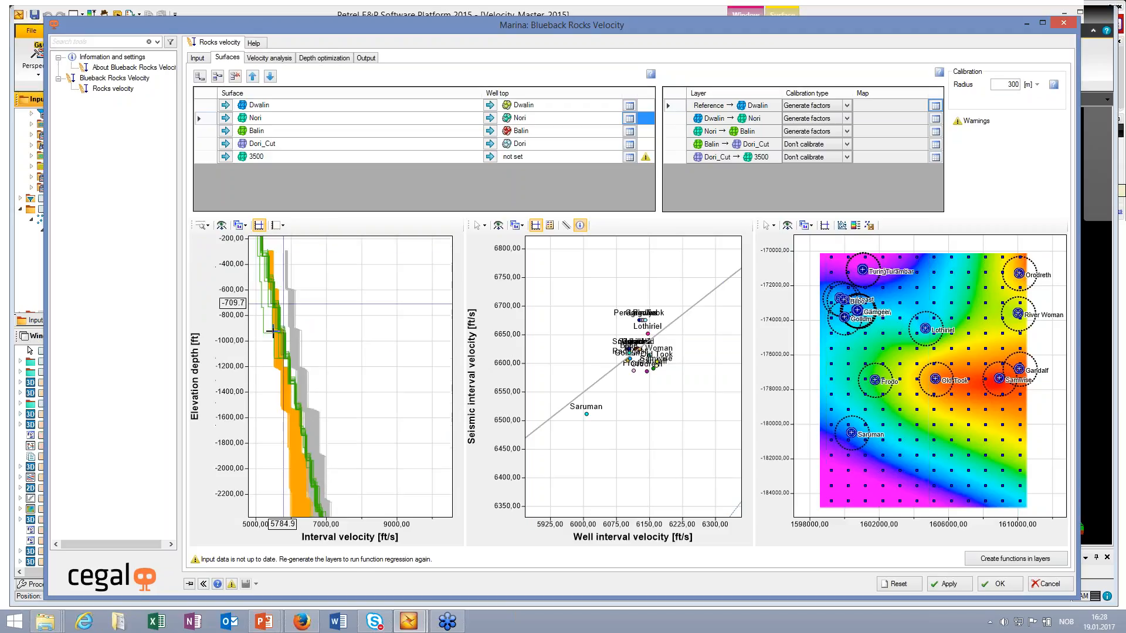
middle_drag(272, 276, 347, 289)
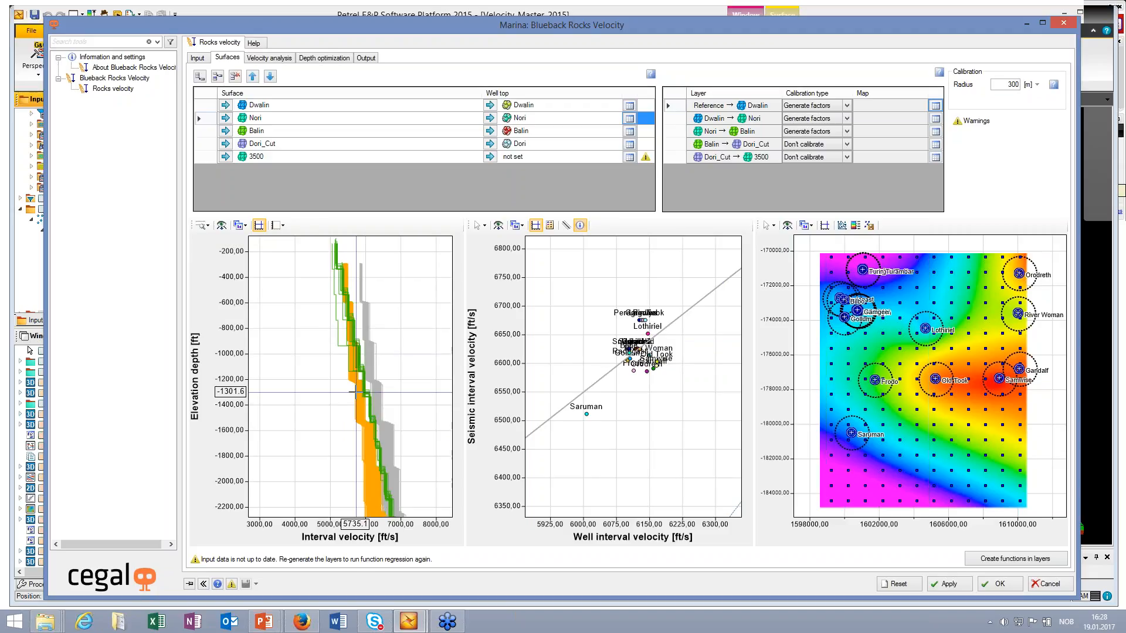
Step: Select the Dwalin → Nori calibration layer, examine its calibrated and original velocity curves against the wells, and review the available calibration types
click(673, 120)
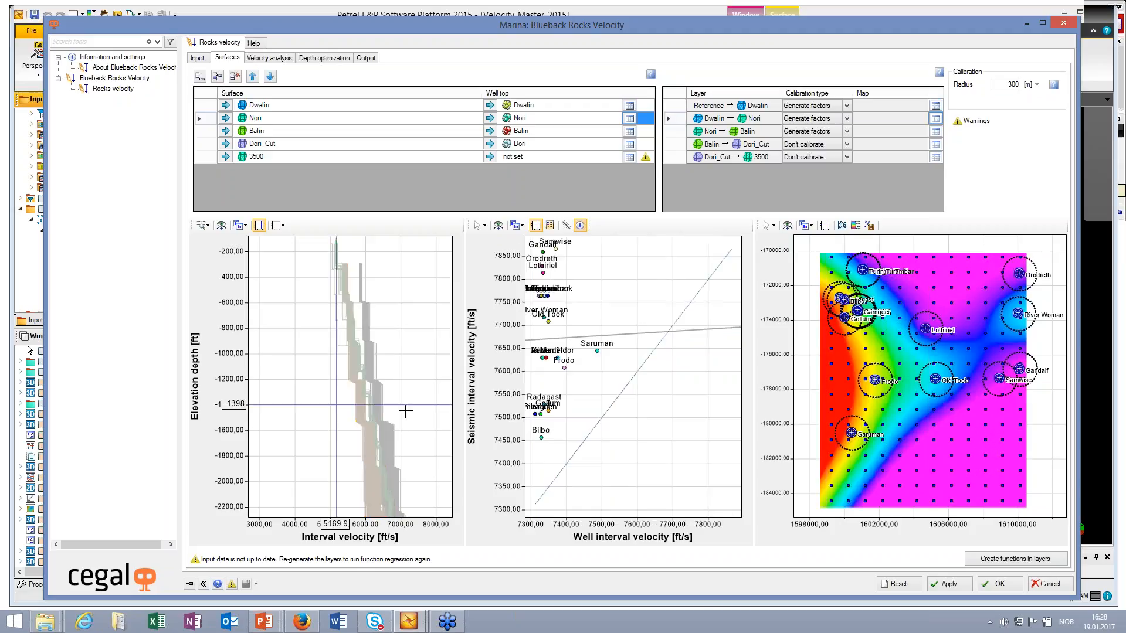
middle_drag(421, 390, 401, 212)
middle_drag(380, 439, 359, 255)
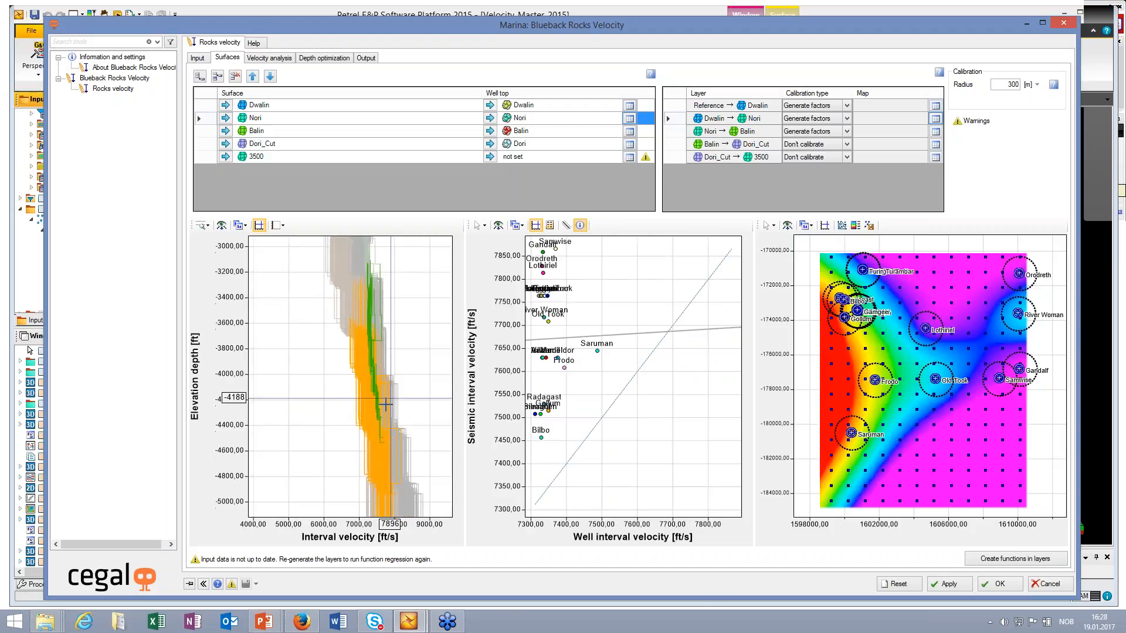
scroll(386, 403, down, 1)
middle_drag(436, 365, 421, 368)
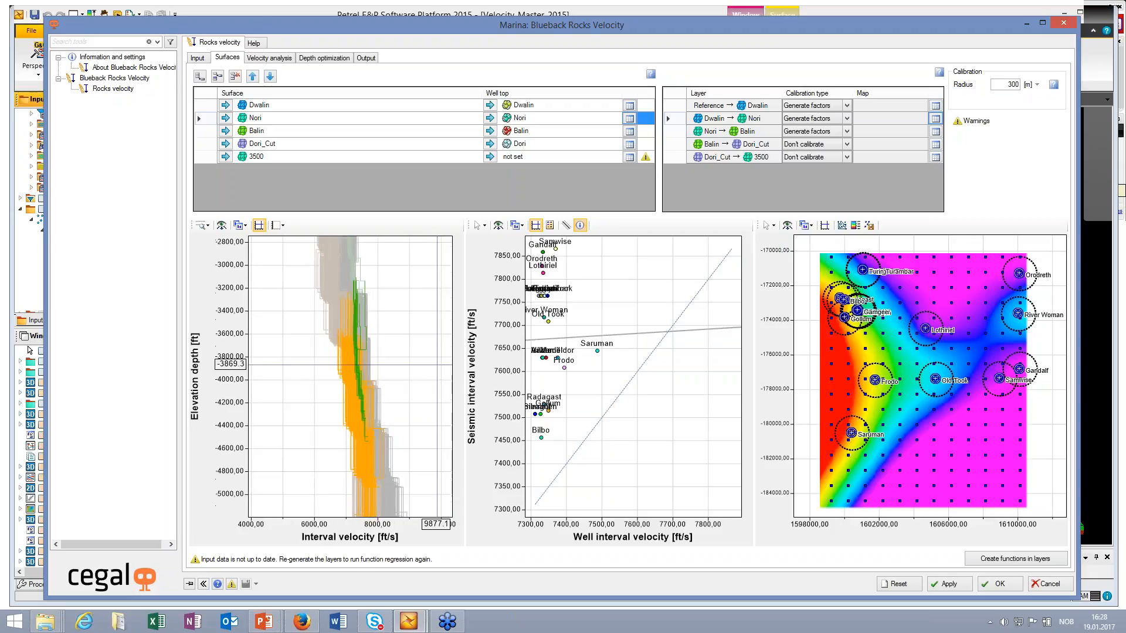
click(847, 119)
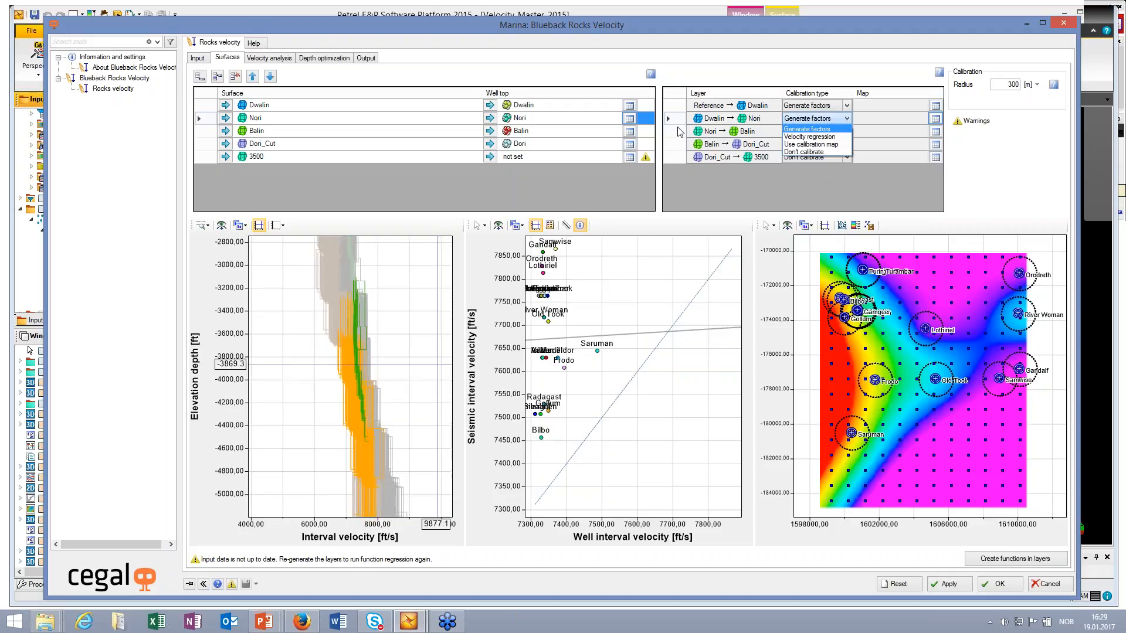
click(678, 130)
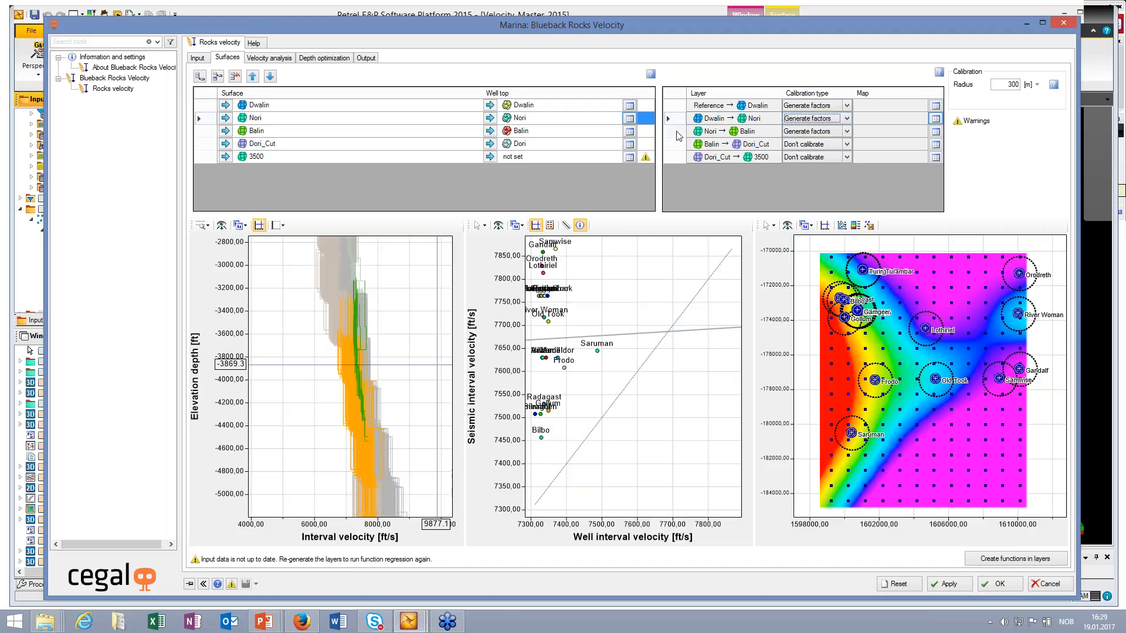
Step: Set the calibration type of the Nori → Balin layer to Velocity regression
click(705, 130)
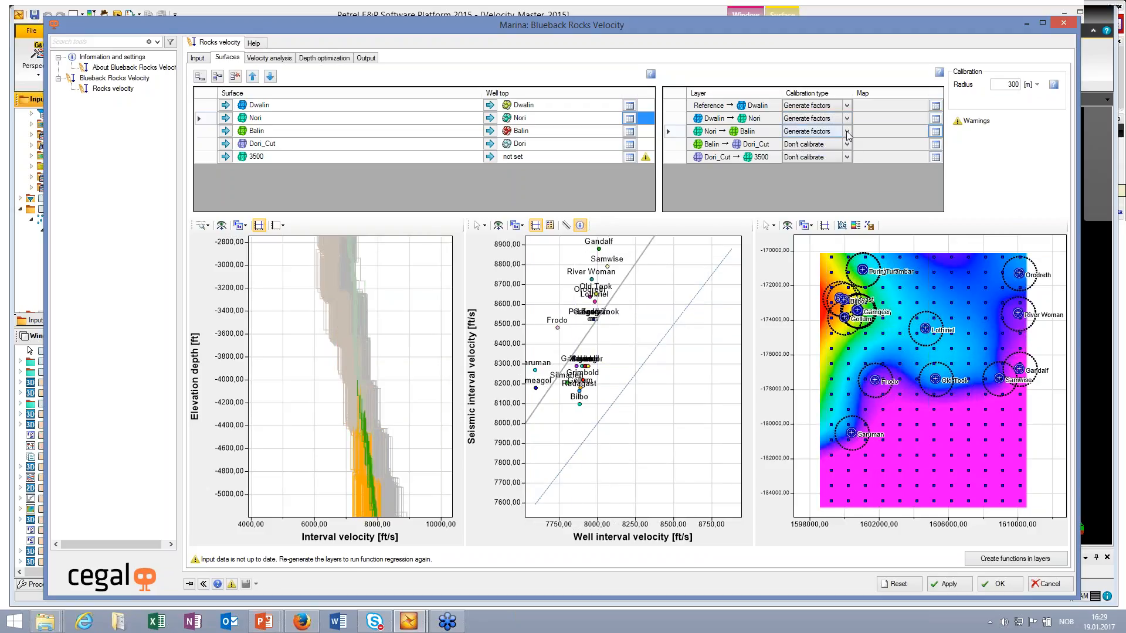
click(818, 131)
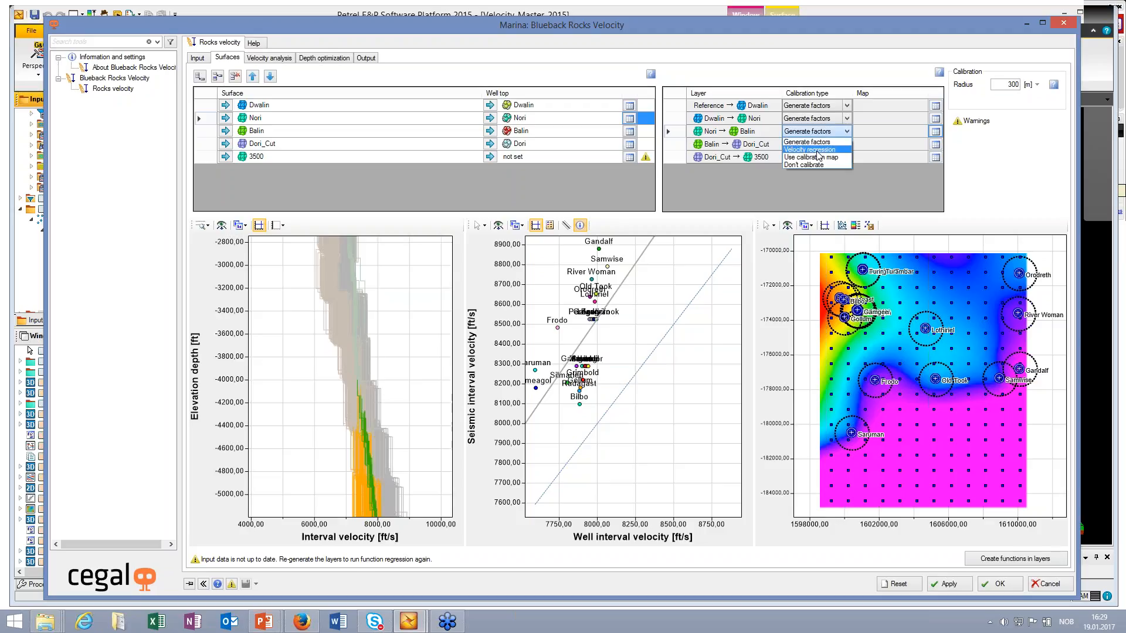
click(817, 151)
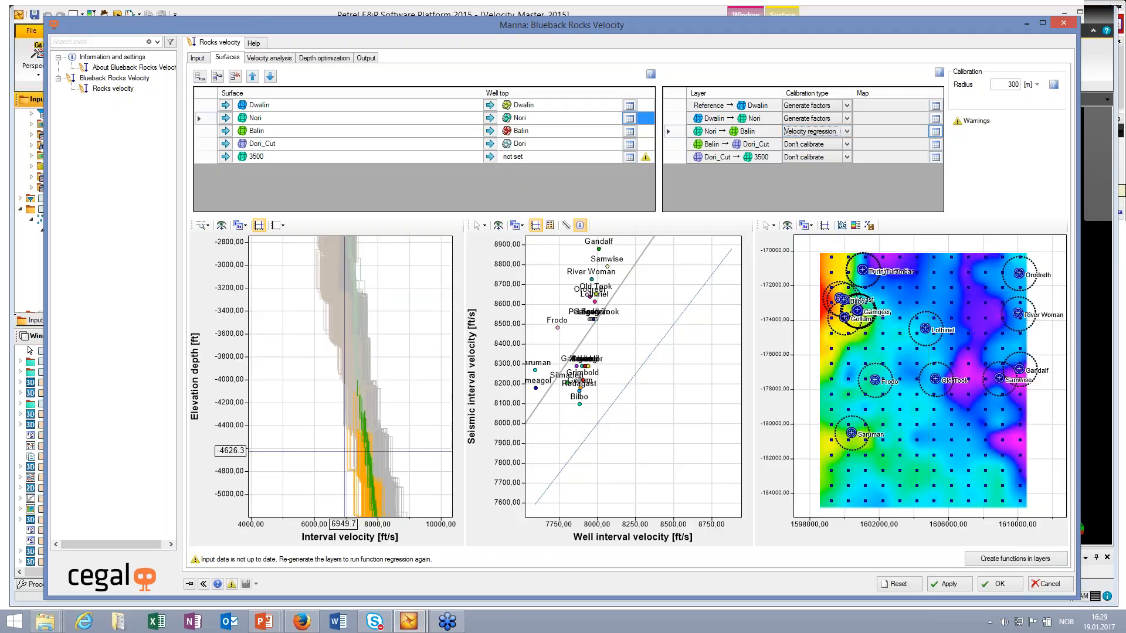
Step: Examine the Nori → Balin regression in the curves and crossplot, and compare it over the full depth range with the uncalibrated Balin → Dori_Cut layer
middle_drag(344, 452, 350, 385)
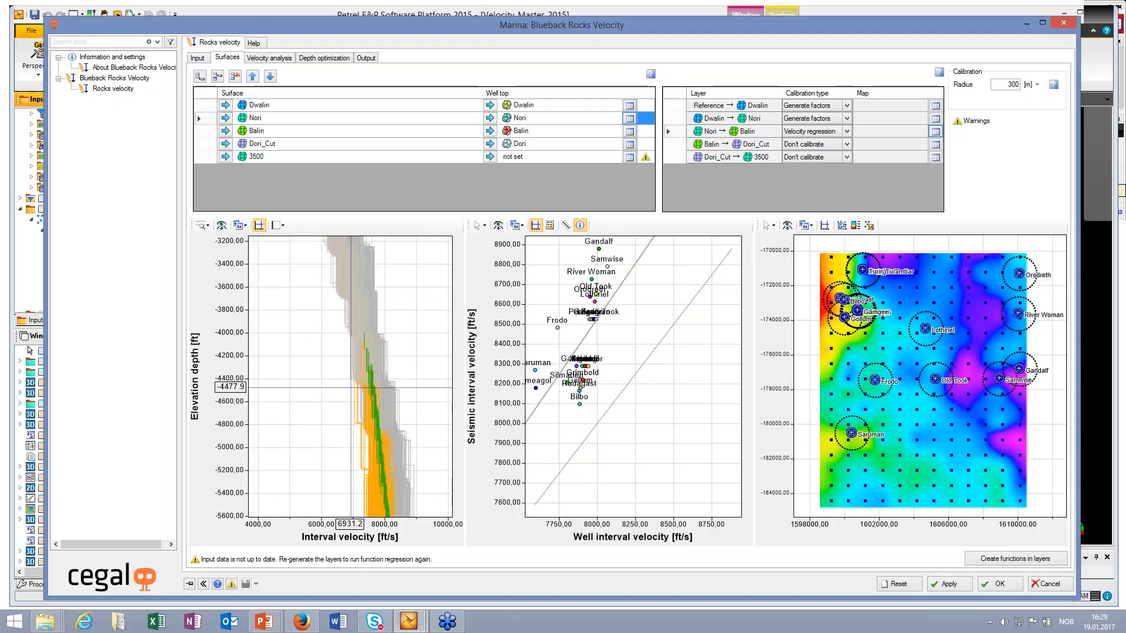
scroll(378, 402, down, 1)
scroll(378, 402, down, 2)
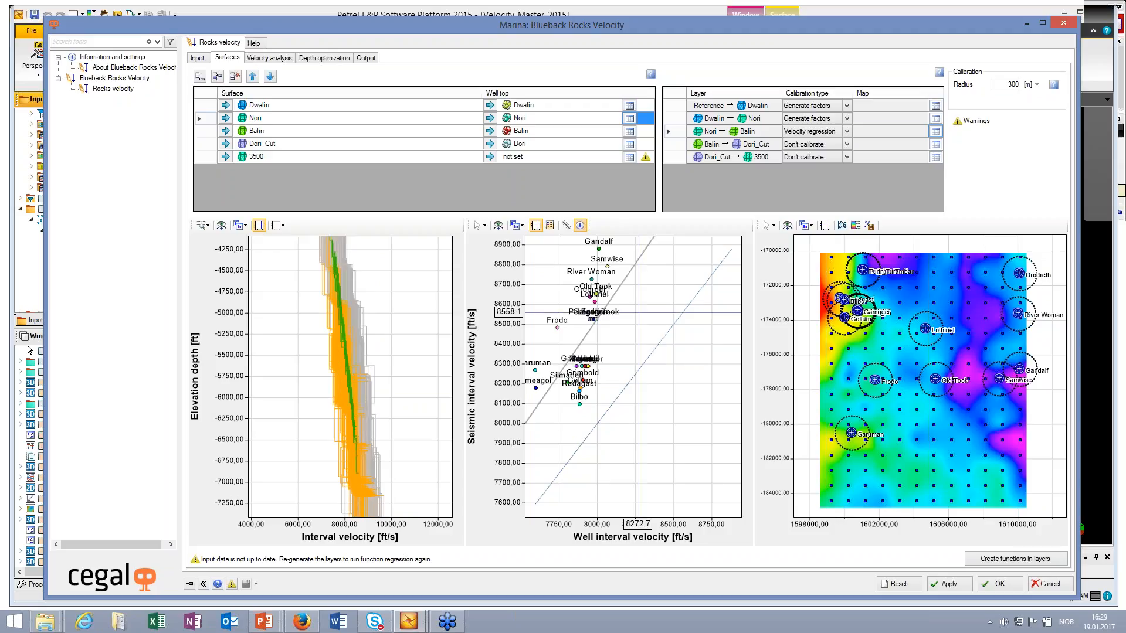
middle_drag(638, 311, 679, 327)
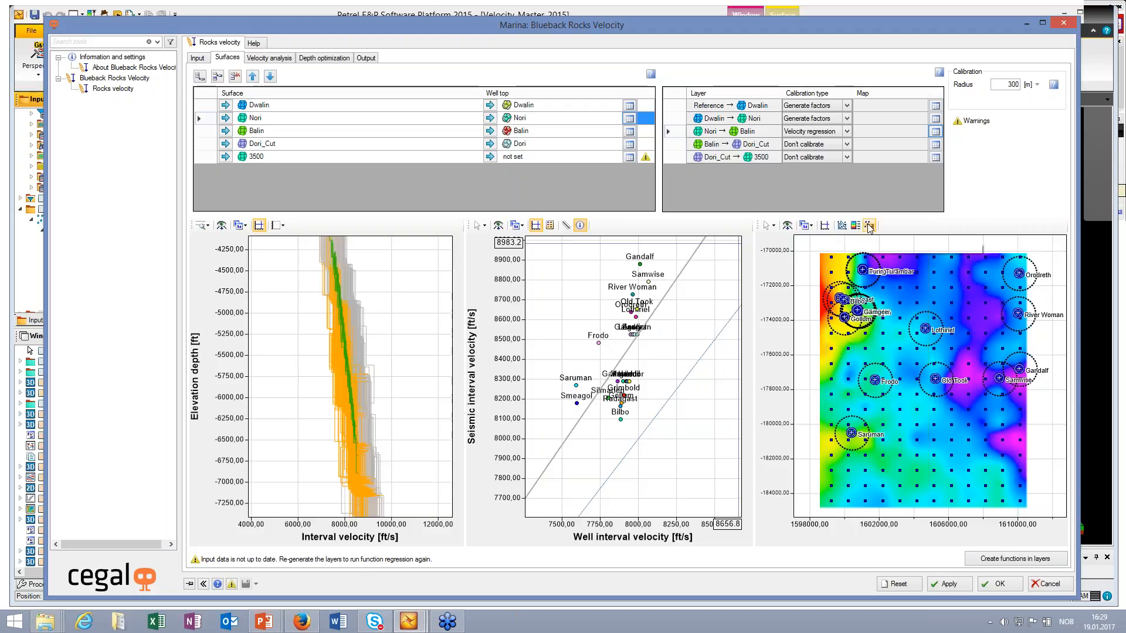
click(846, 131)
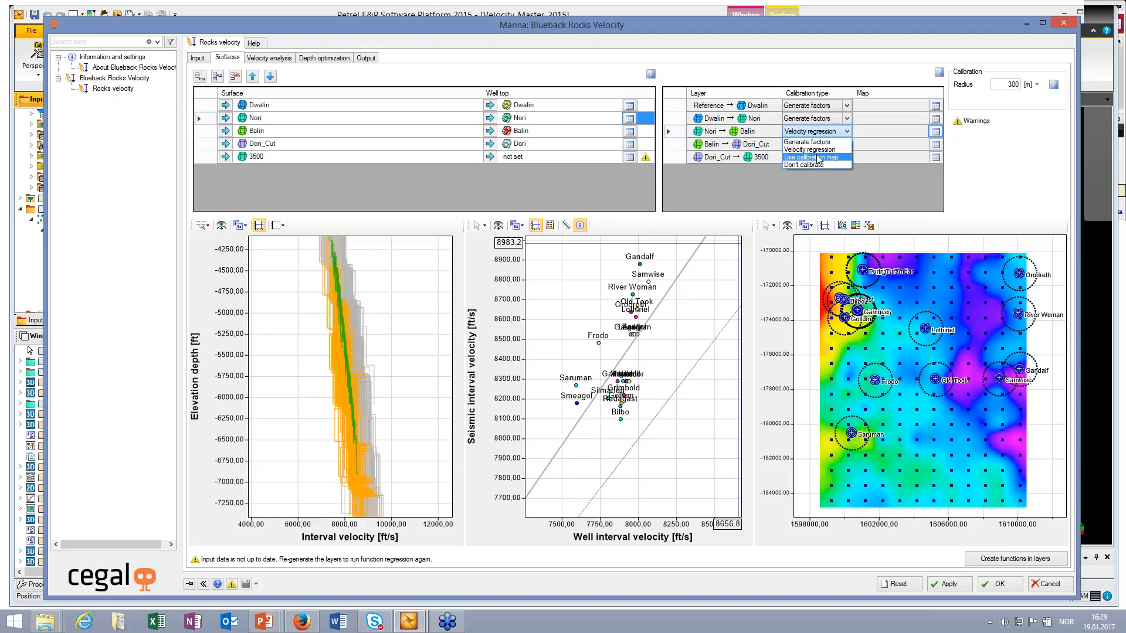
click(663, 19)
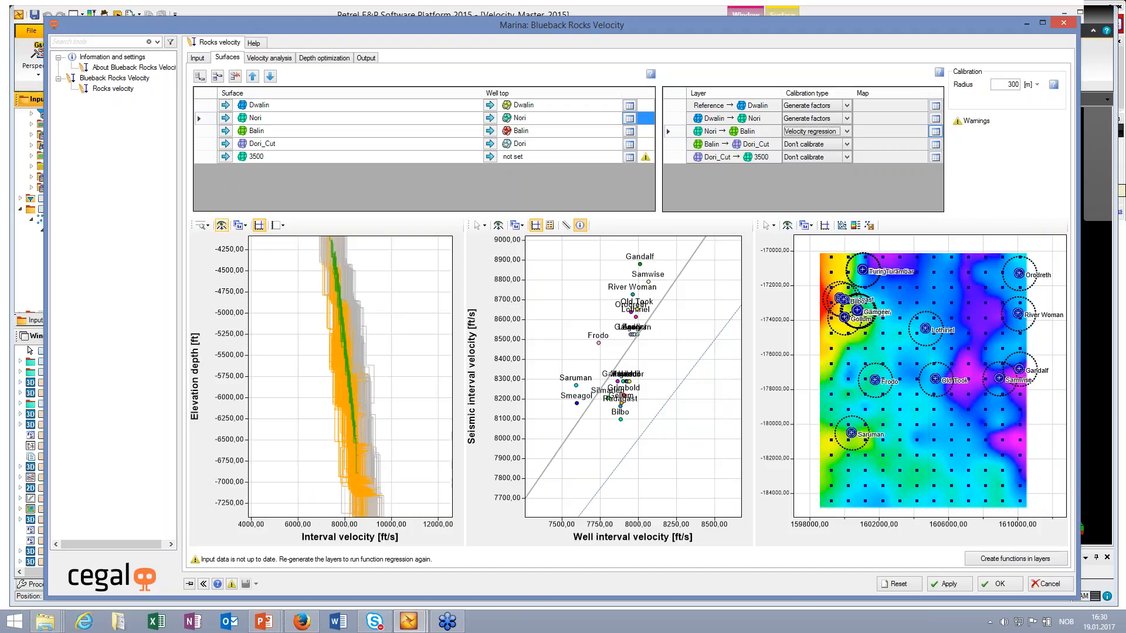
click(221, 225)
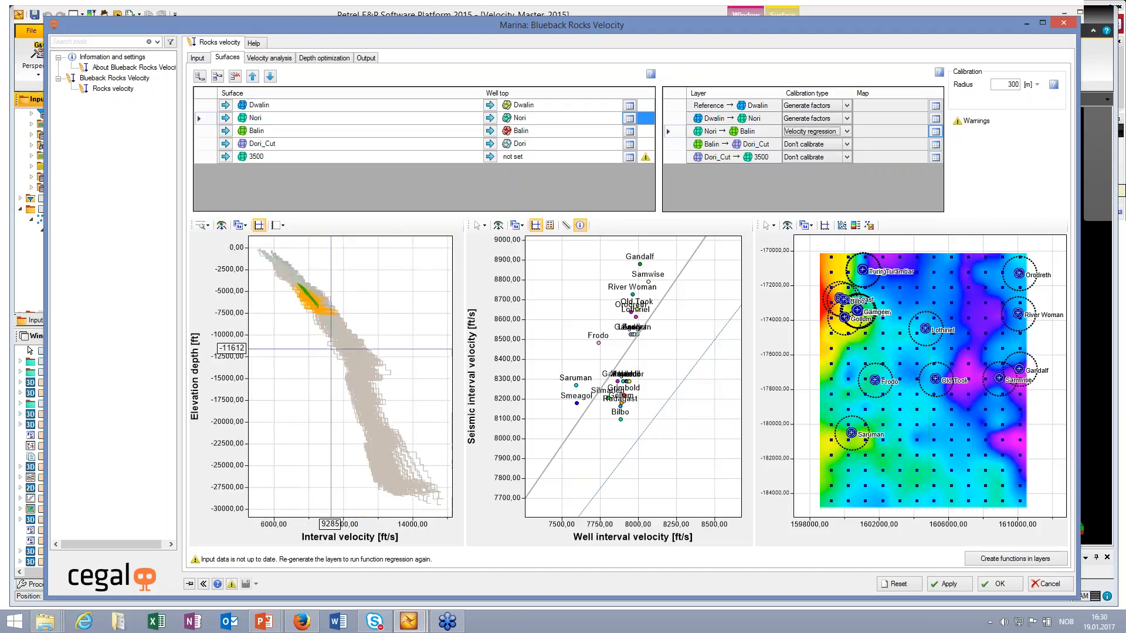
key(Down)
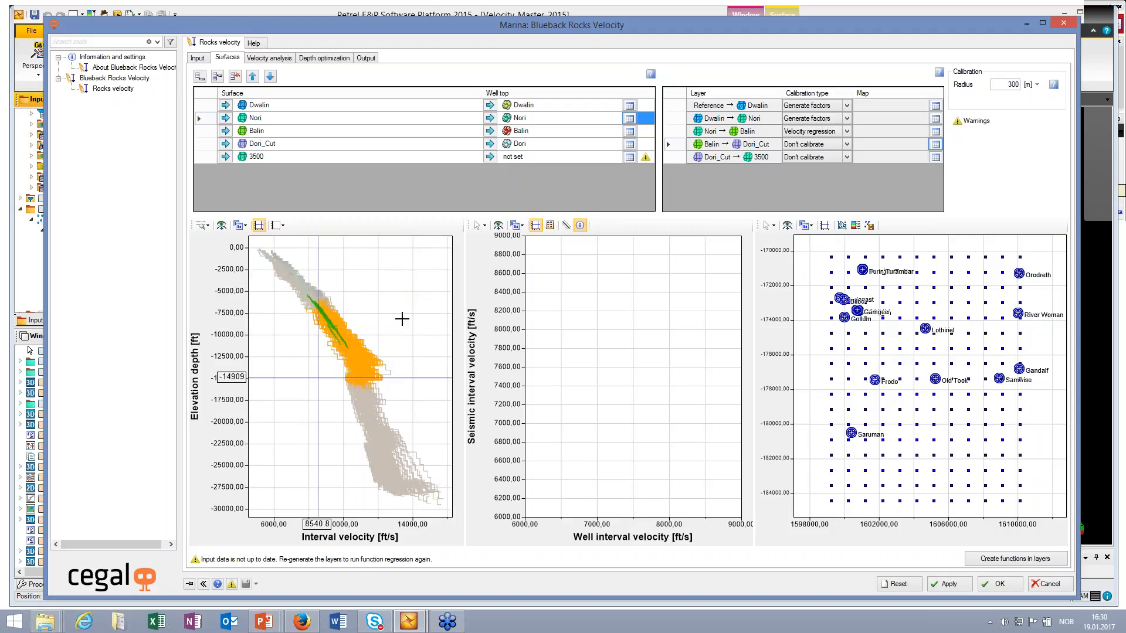
click(680, 131)
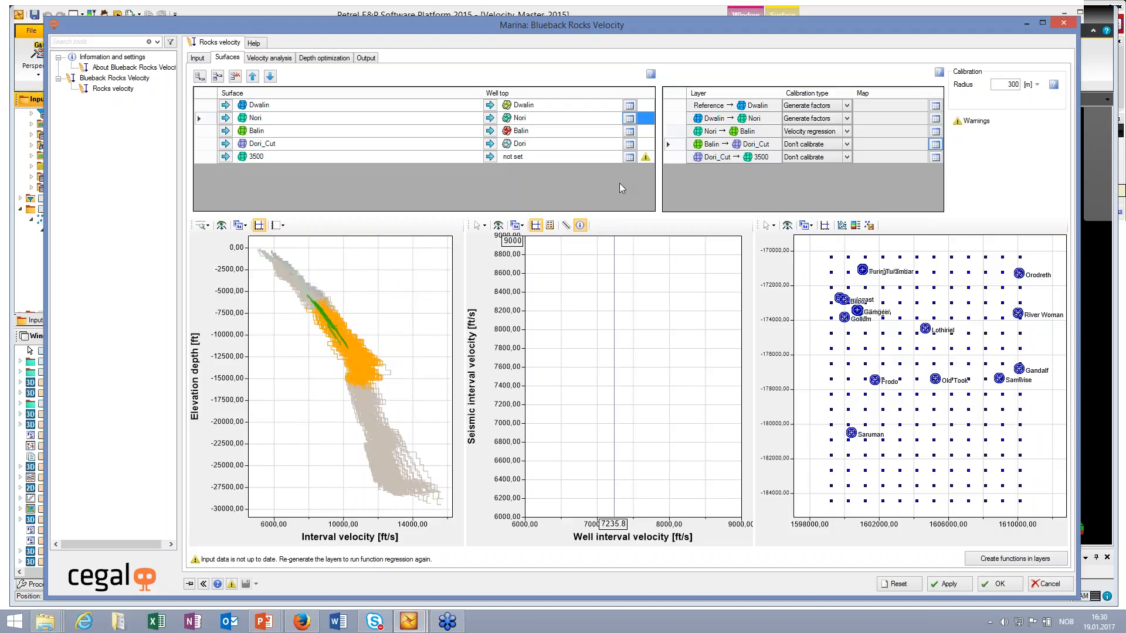
Step: Create the velocity functions in the layers and set the Reference → Dwalin layer's function type to Linear velocity
click(989, 560)
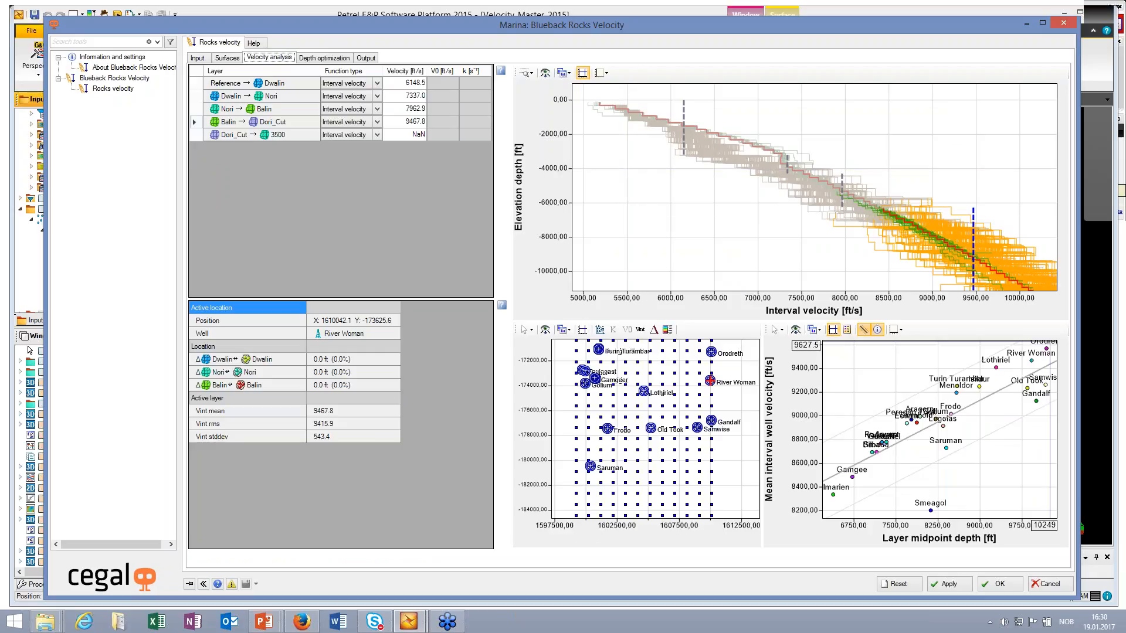
click(197, 86)
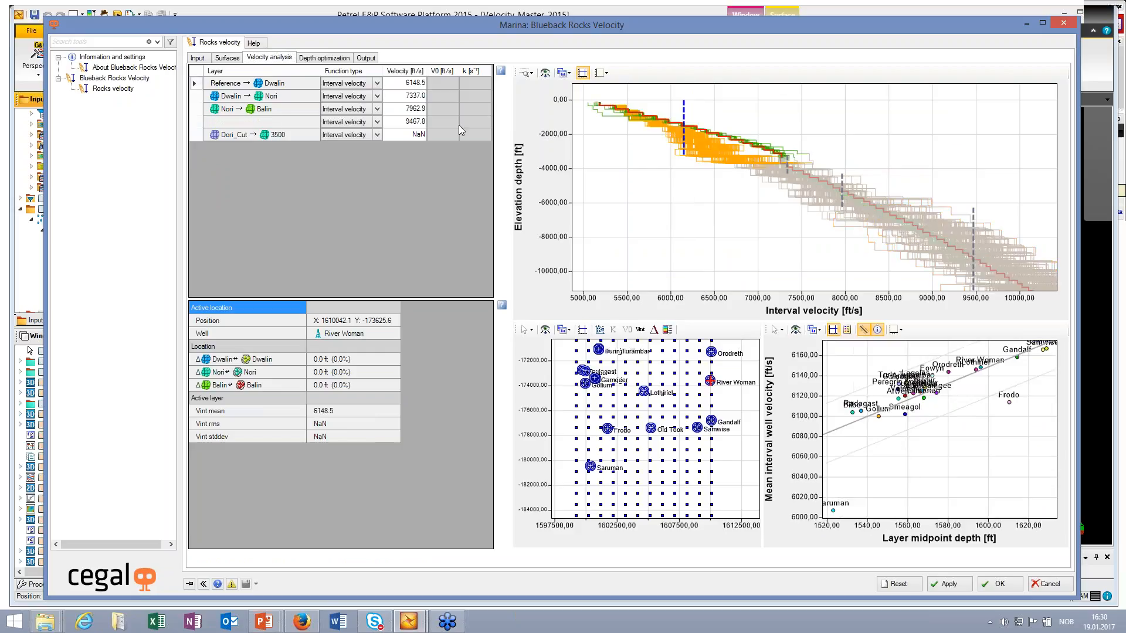
click(377, 87)
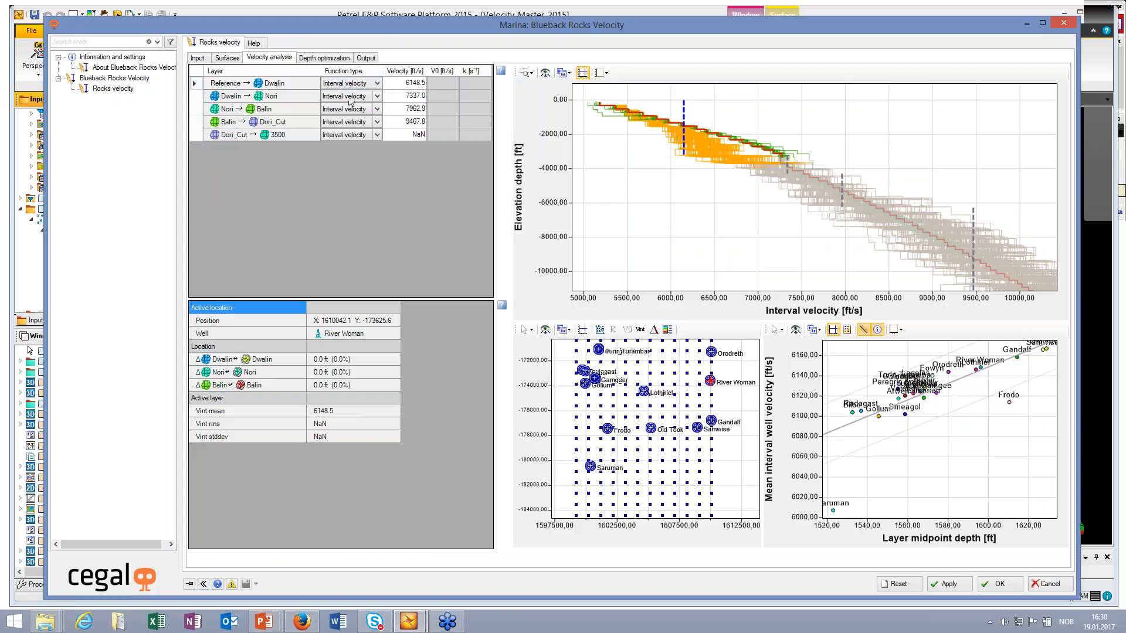
click(377, 85)
click(346, 102)
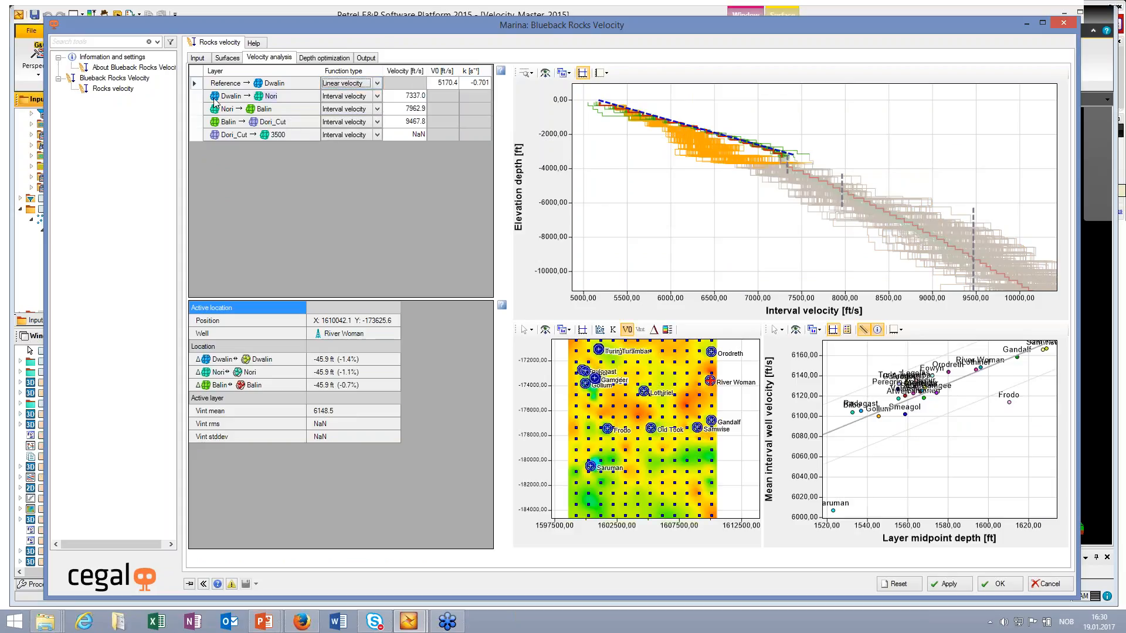
Step: Show the interval velocity map of the Dwalin → Nori layer around the Frodo and Saruman wells
click(194, 97)
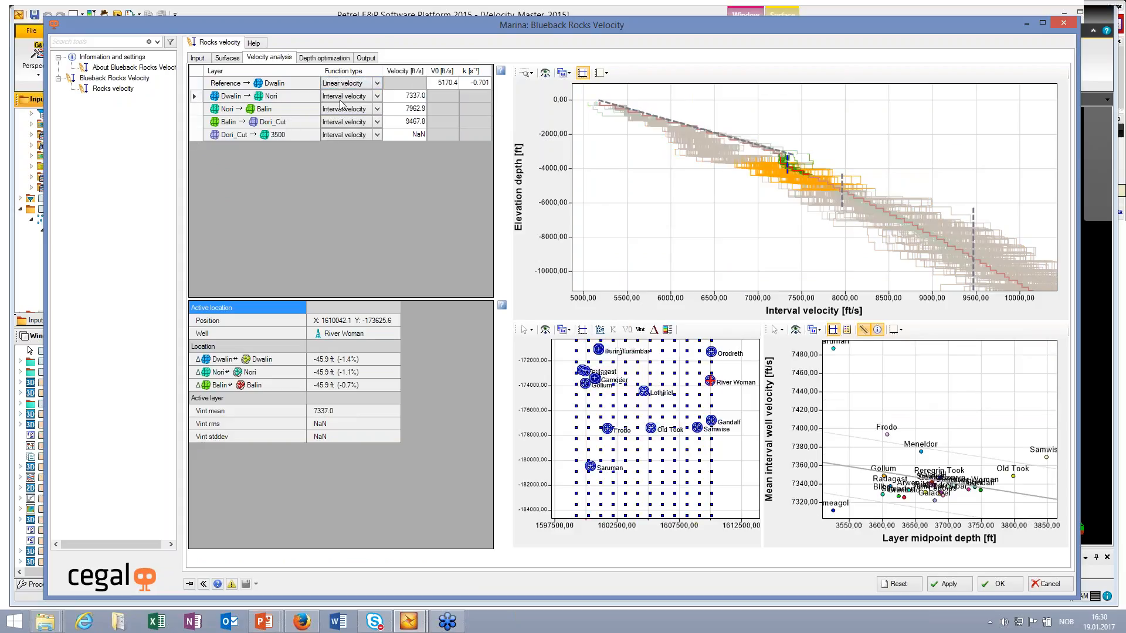
click(377, 97)
click(640, 331)
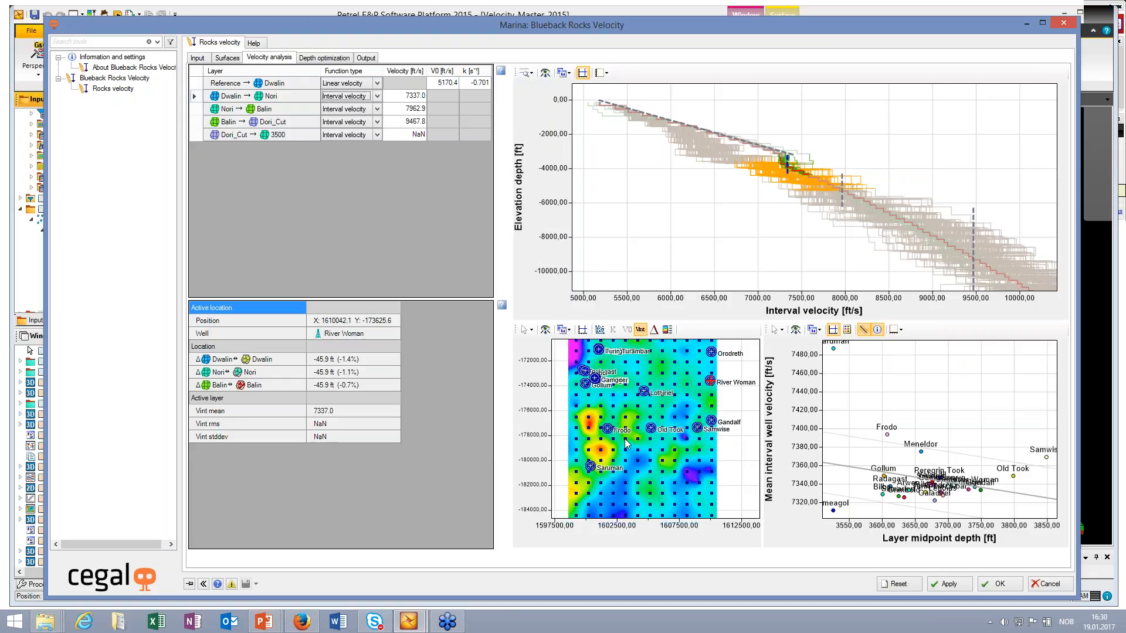
middle_drag(625, 439, 658, 419)
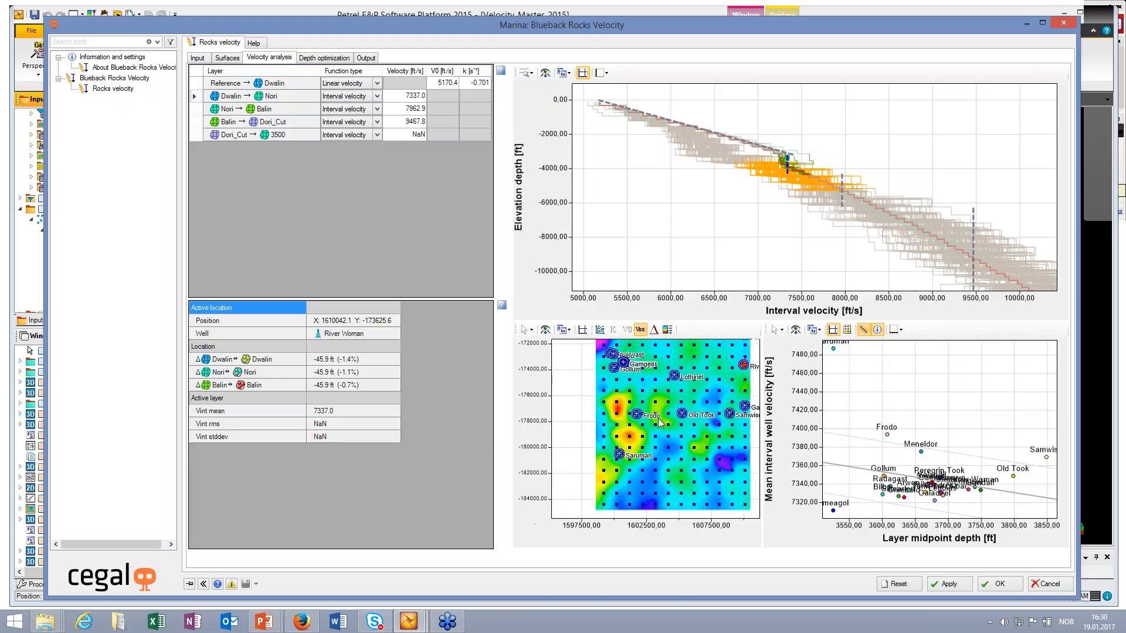
scroll(660, 422, up, 1)
scroll(642, 444, up, 2)
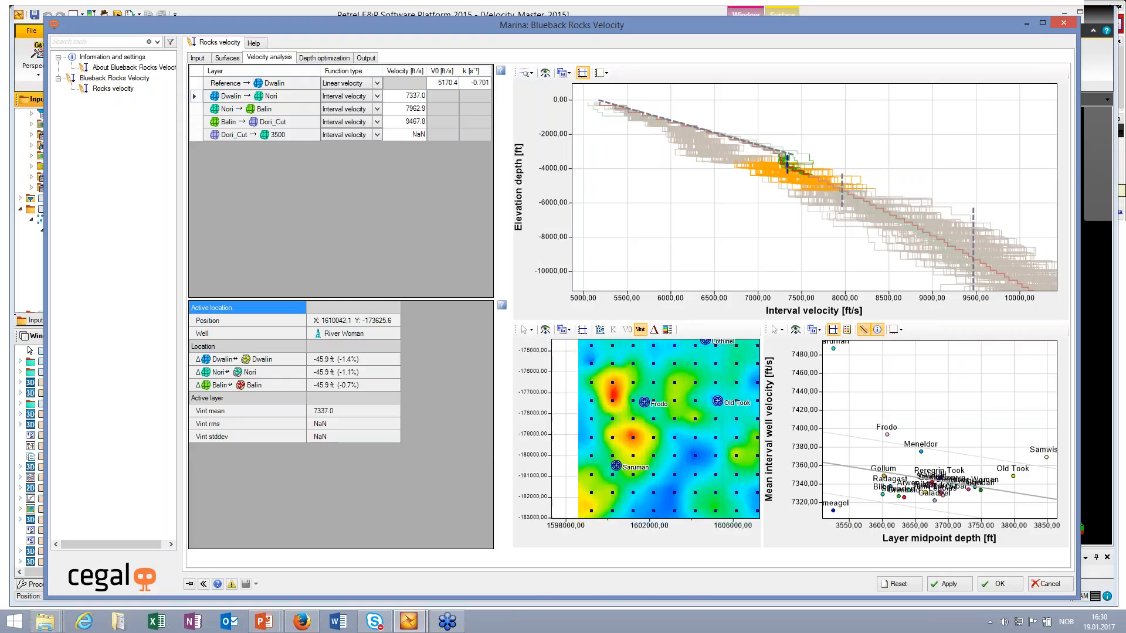
Step: Compare the layer velocity at the anomalous Vstack point north-east of Saruman with the Frodo well and a neighbouring Vstack point
click(634, 437)
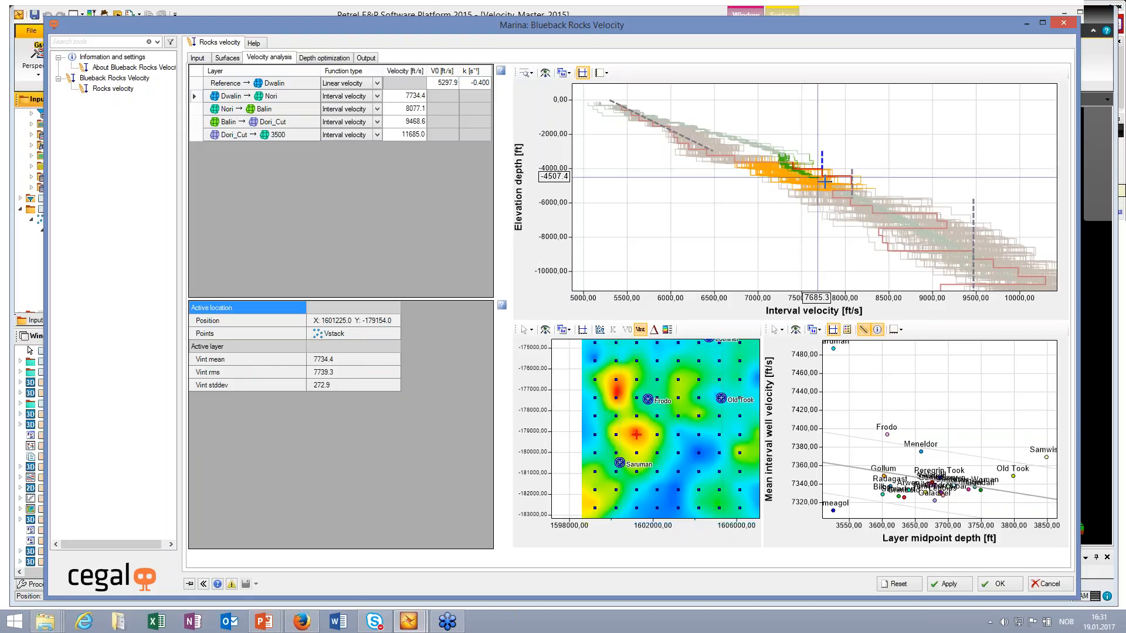
click(648, 400)
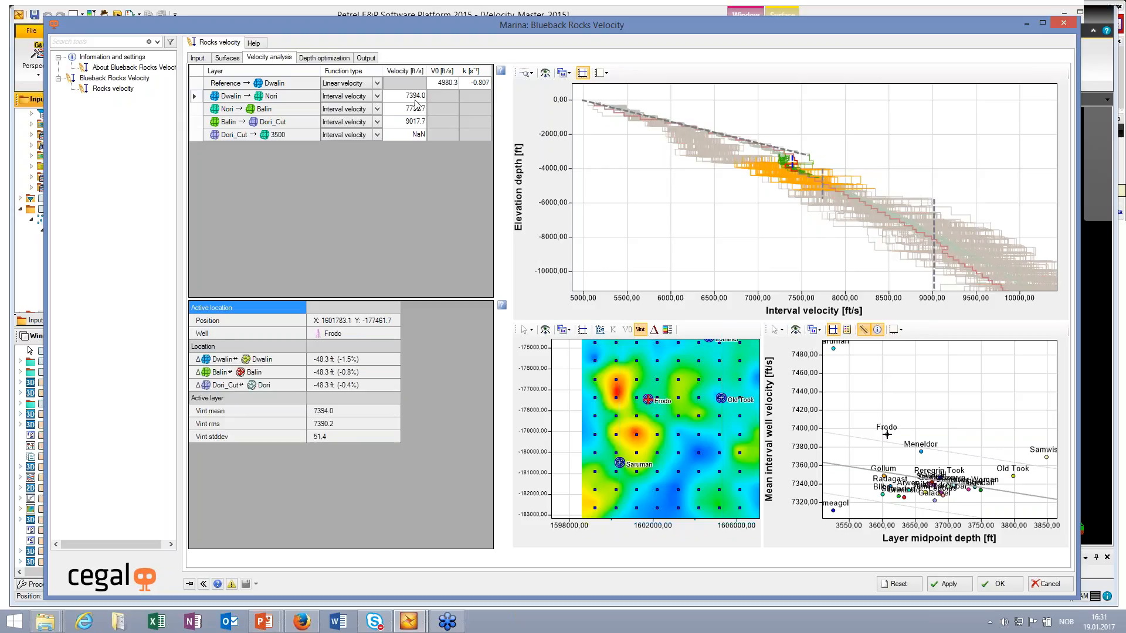
click(657, 416)
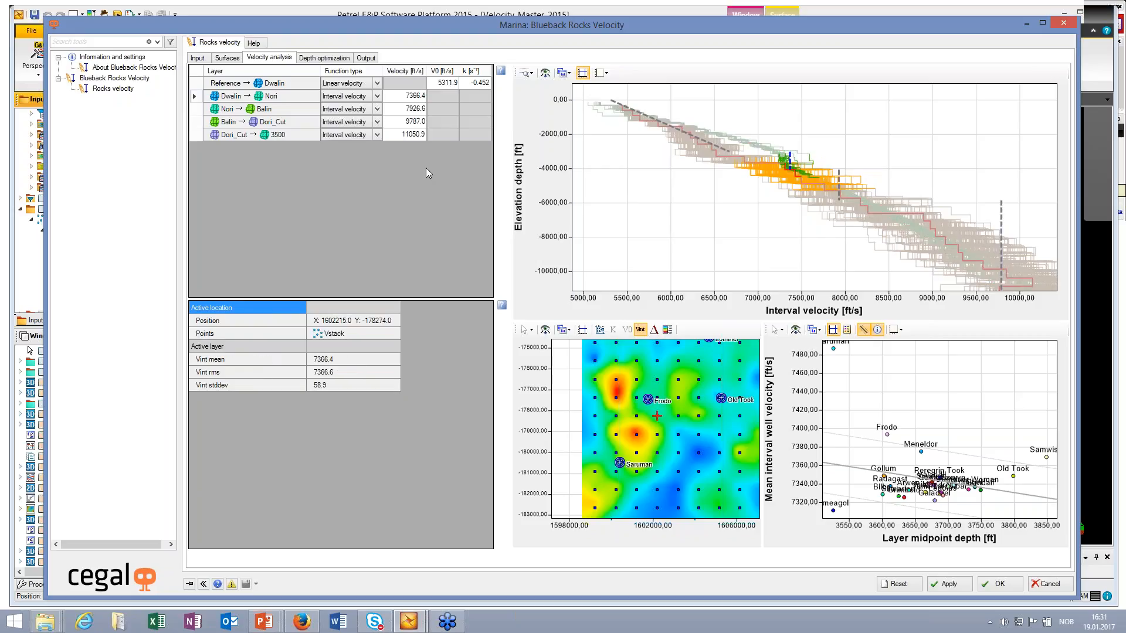
Step: Set the Dwalin → Nori interval velocity of the anomalous Vstack point between Frodo and Saruman to 7390 ft/s
click(636, 435)
double_click(418, 96)
text(7)
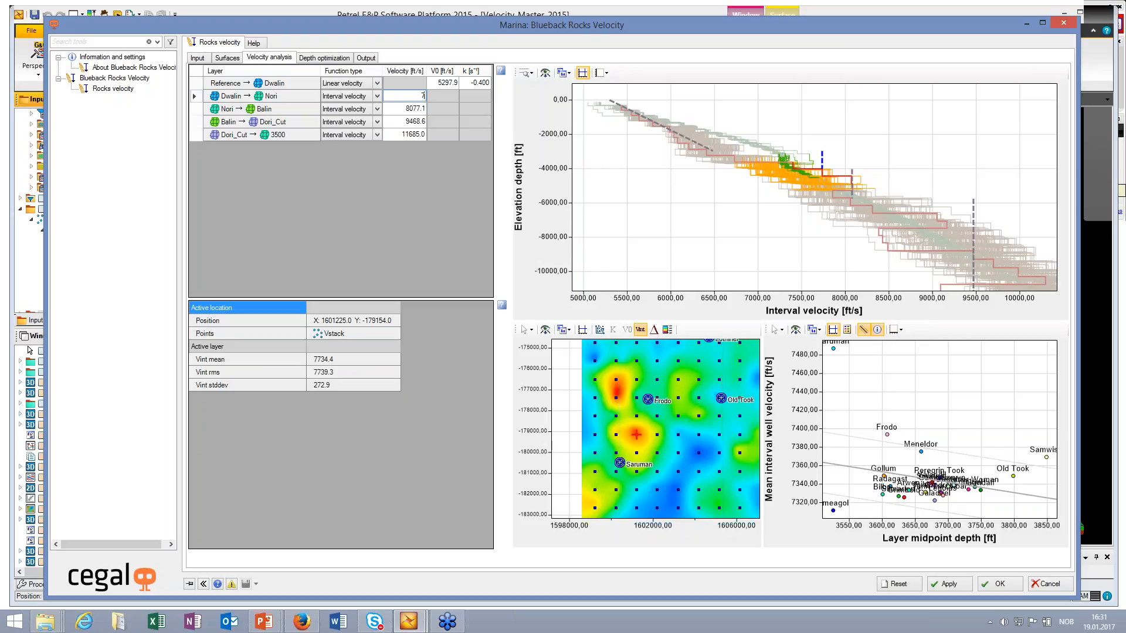
text(390)
key(Return)
Step: Set the Dwalin → Nori interval velocity of the high-velocity Vstack point directly west of Frodo to 7390 ft/s
click(616, 397)
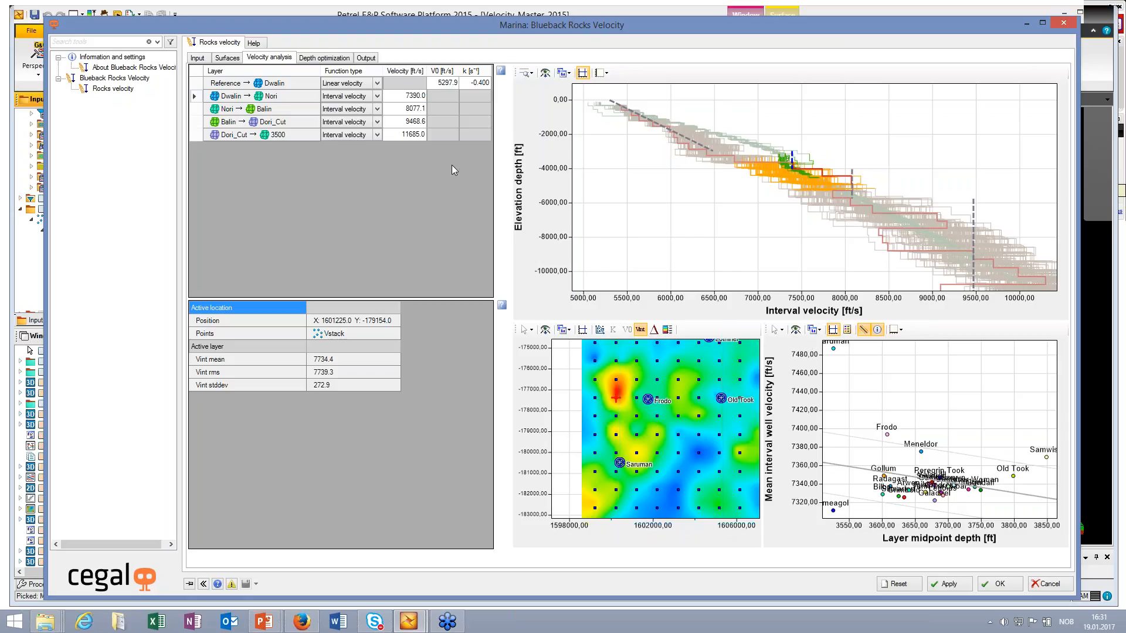
click(409, 96)
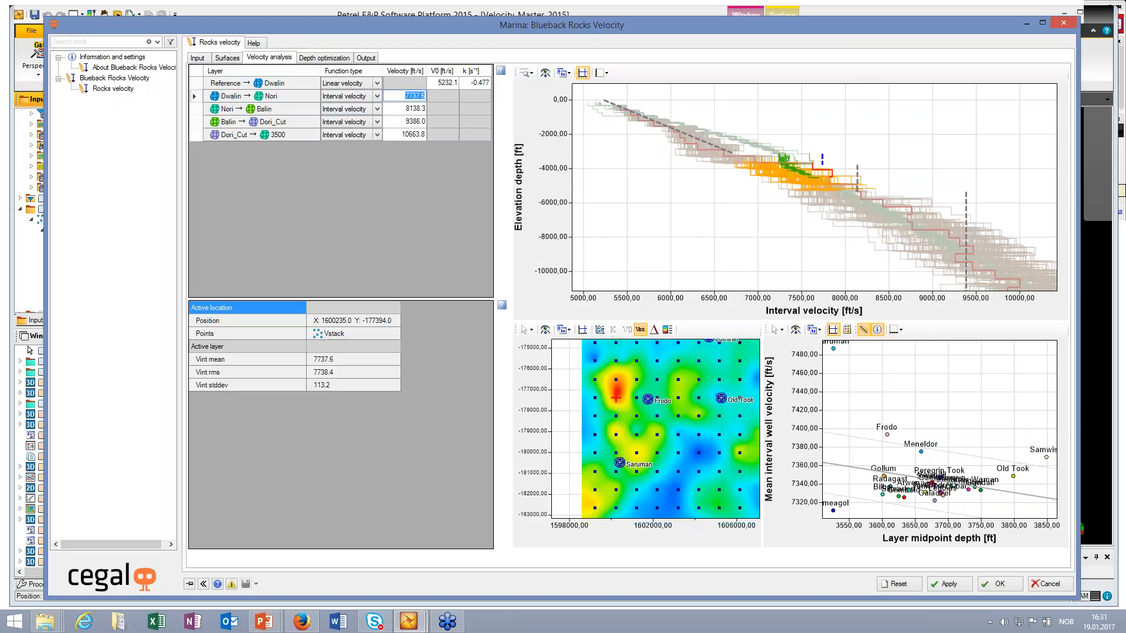
text(7350)
key(Return)
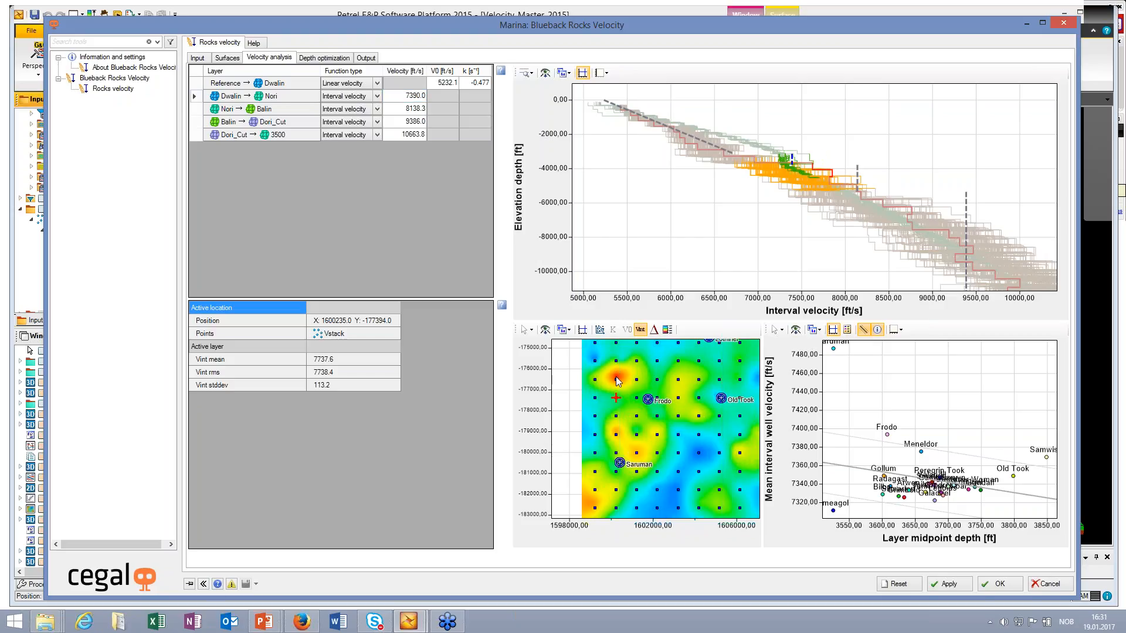
Step: Set the Dwalin → Nori interval velocity to 7390 ft/s at the next Vstack point north, at Y -176514.0
click(616, 378)
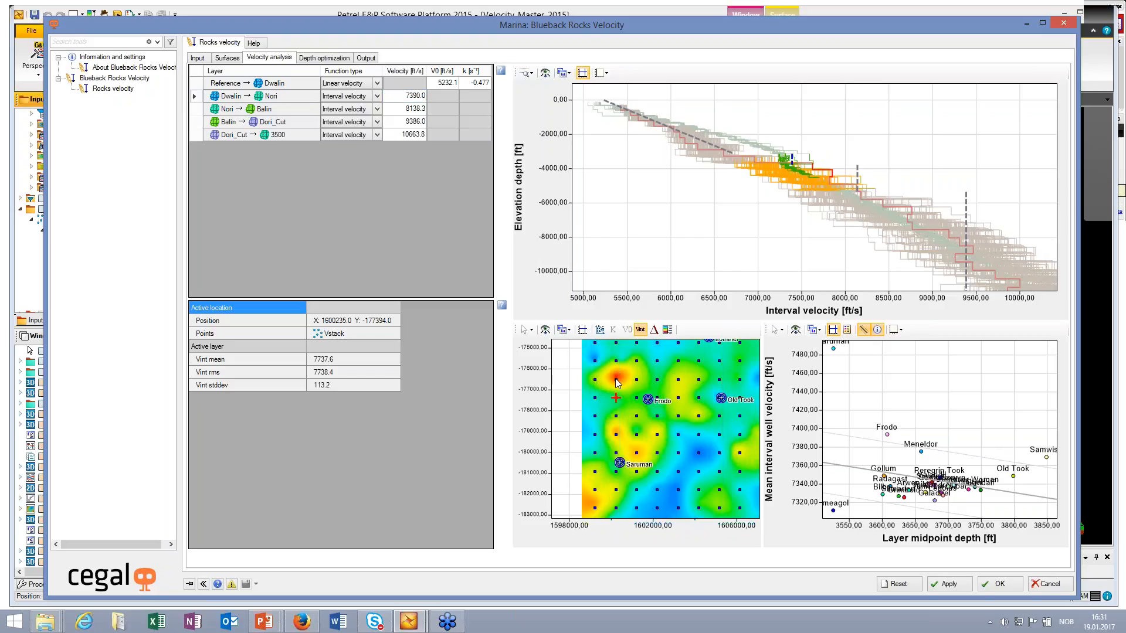
click(420, 96)
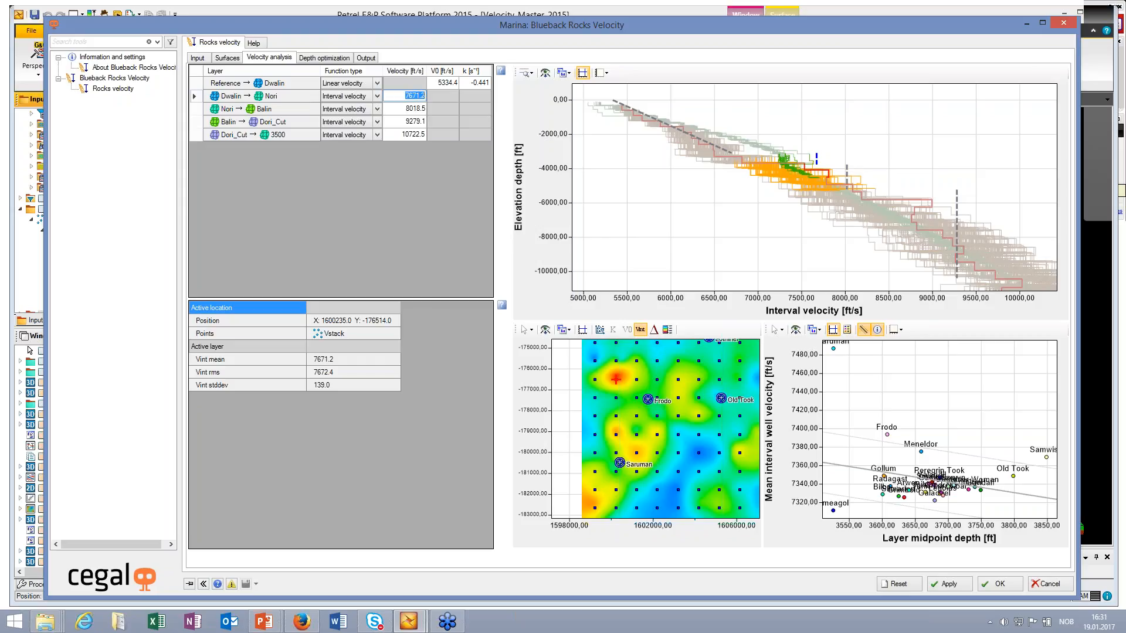
text(7390)
key(Return)
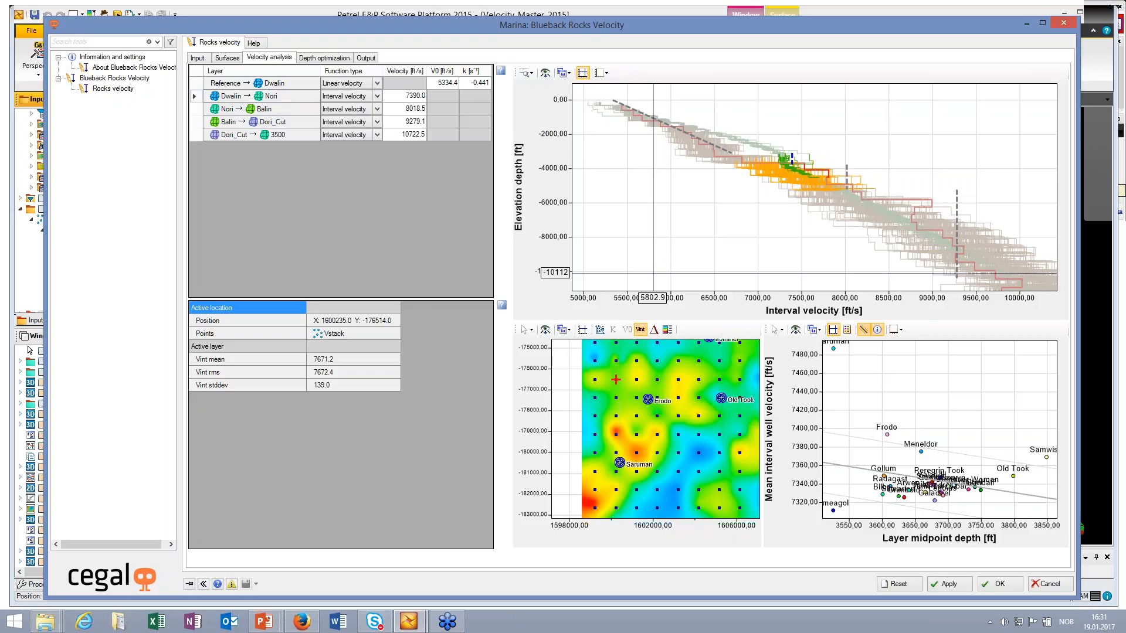
Step: Check the edited Dwalin → Nori velocity map and well crossplot, and switch the analysis to the Nori → Balin layer
scroll(662, 436, down, 2)
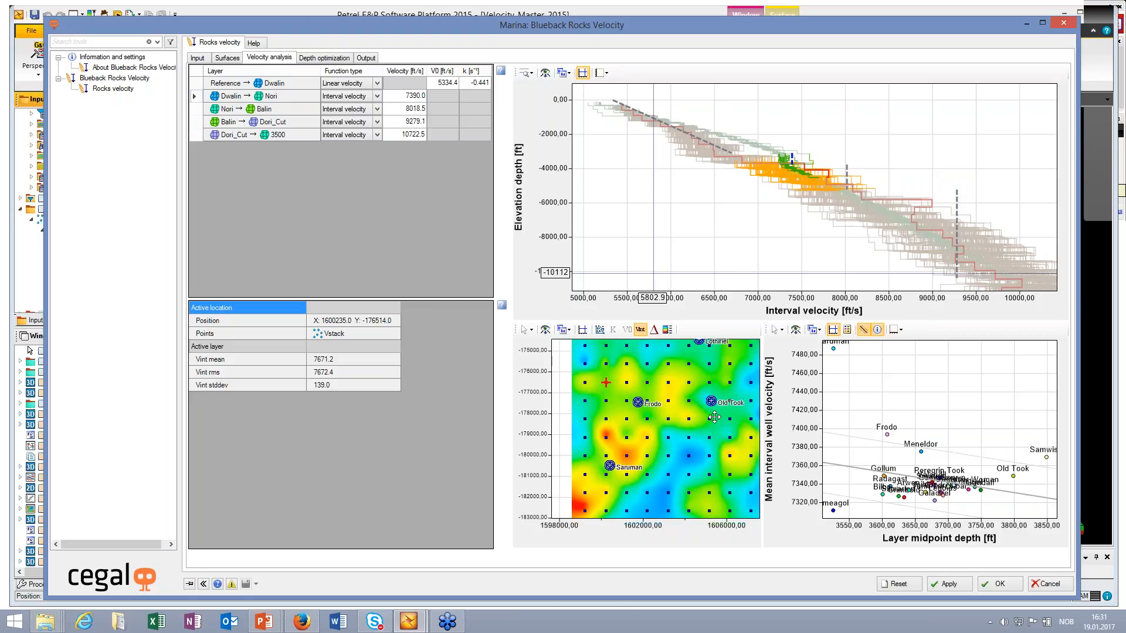
middle_drag(672, 426, 638, 433)
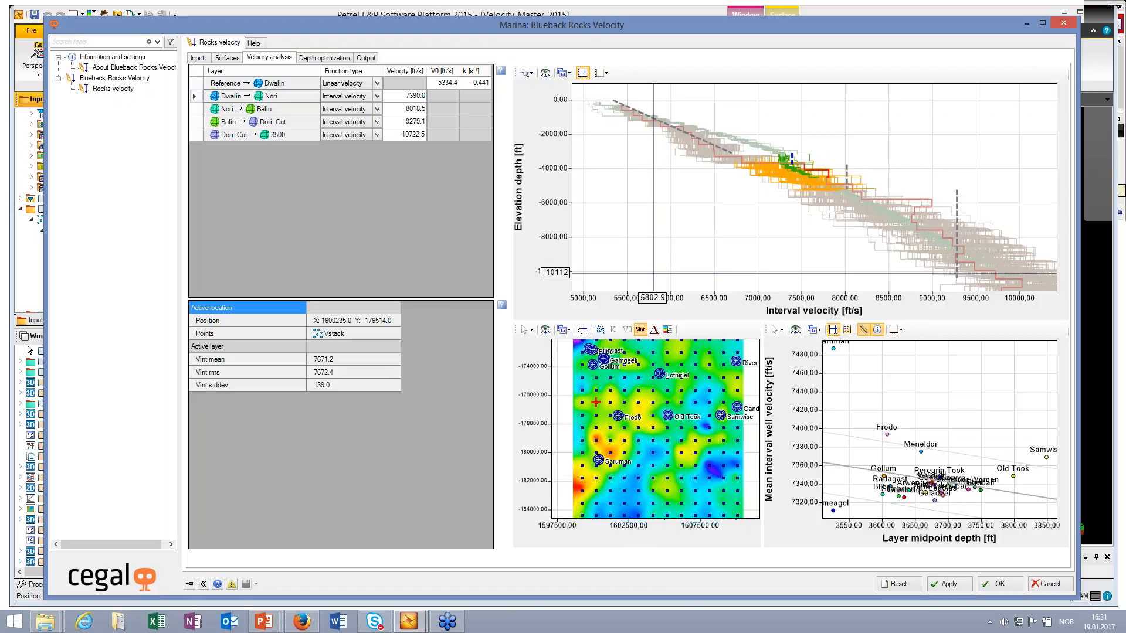
scroll(676, 423, up, 1)
scroll(634, 450, down, 1)
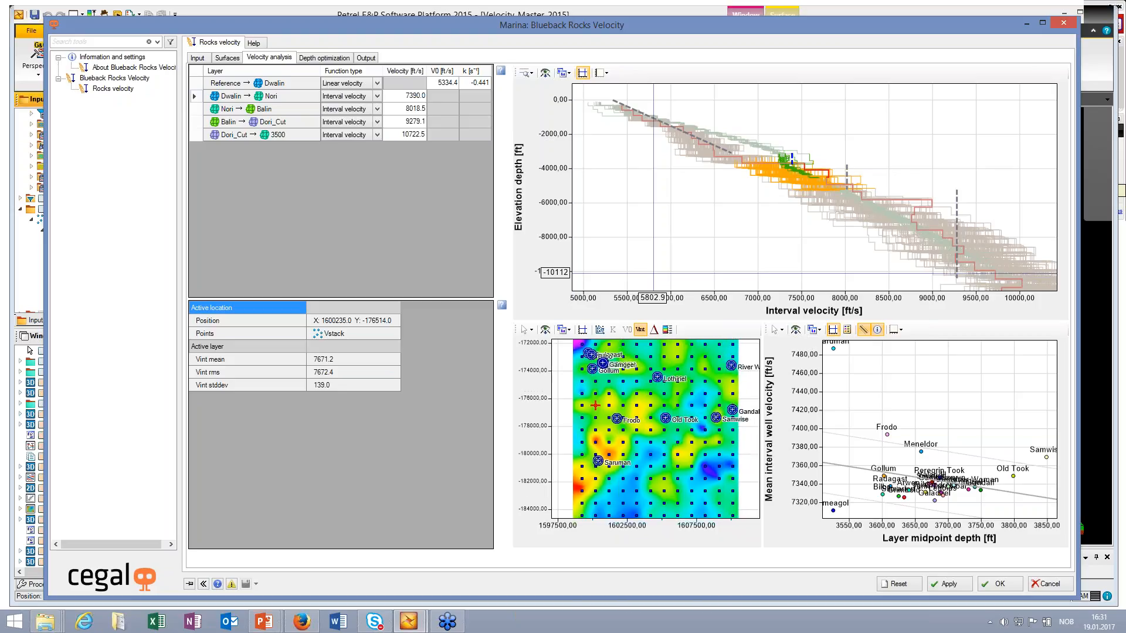
middle_drag(923, 473, 936, 423)
click(195, 109)
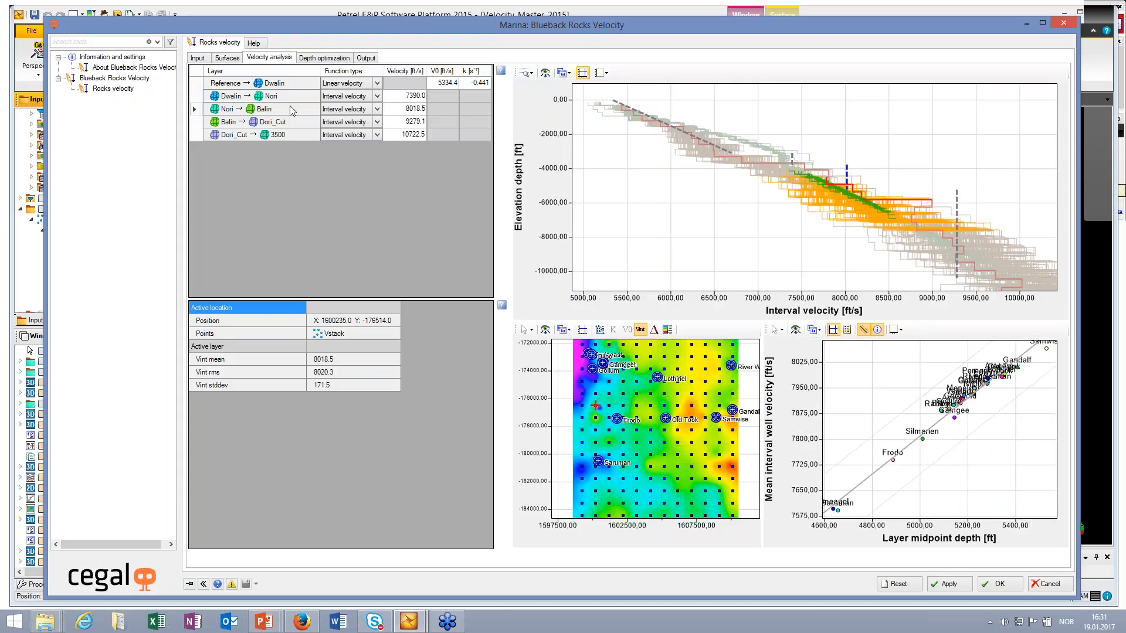
Step: Set the function type of the Nori → Balin layer to Linear velocity and display its V0 map
click(378, 110)
click(378, 111)
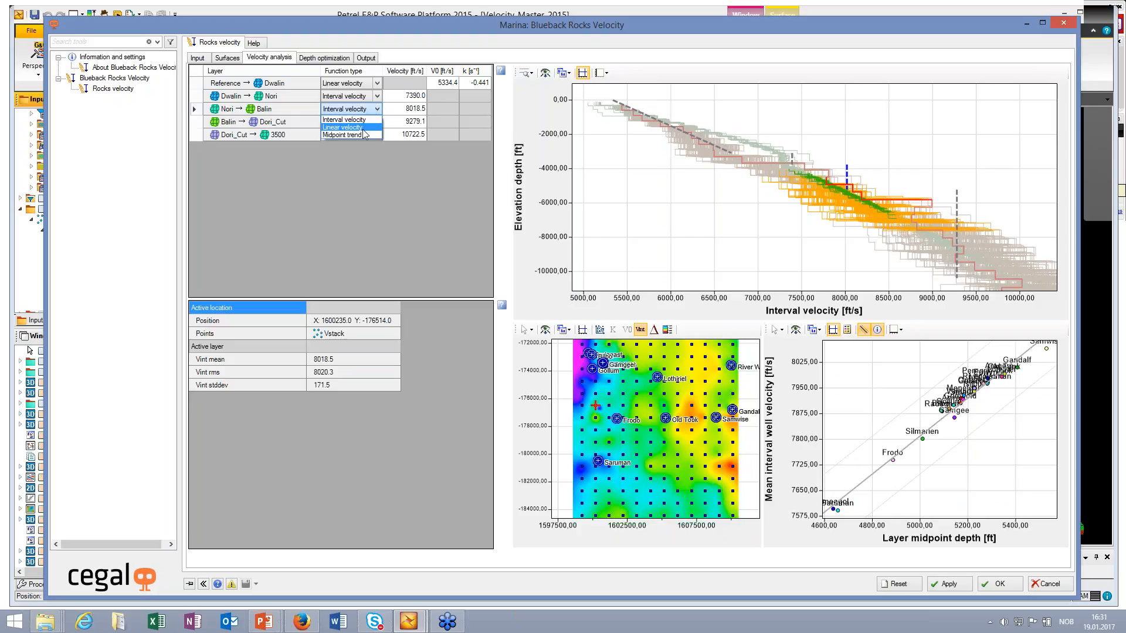
key(Return)
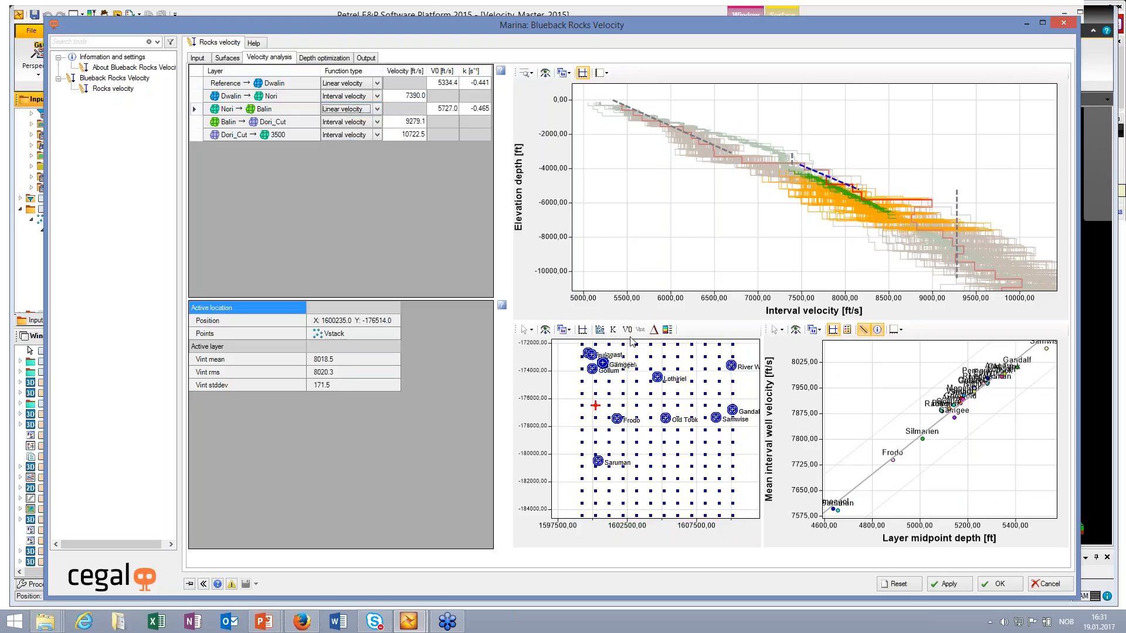
click(627, 329)
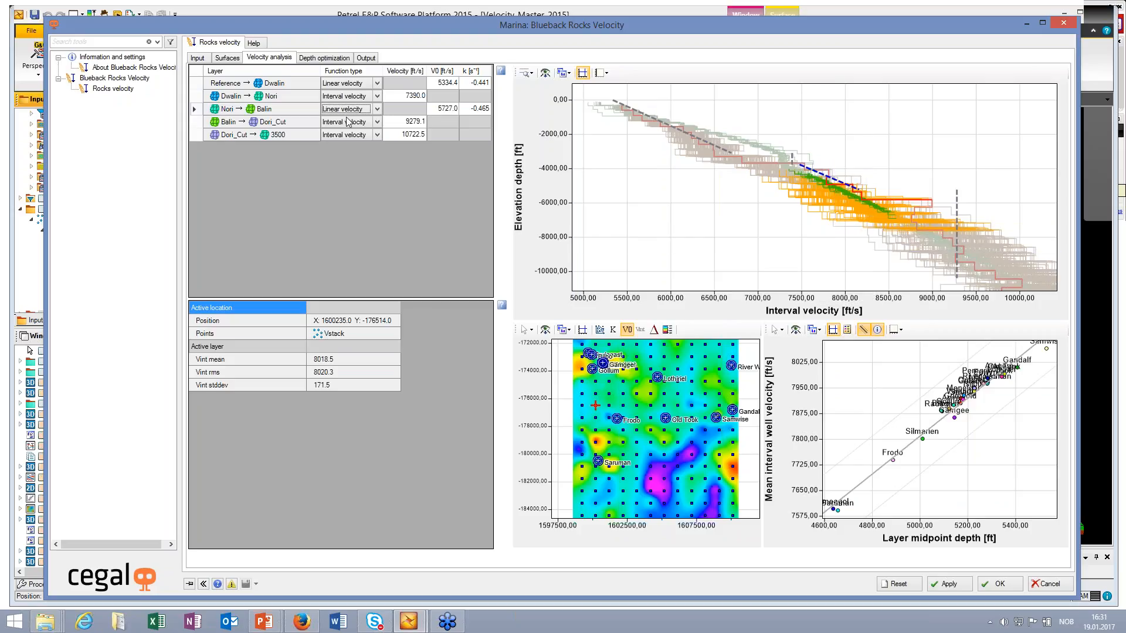
Step: Check the depth optimization, and enable instantaneous velocity logs plus depth converted surfaces and calibrated and average velocities as point outputs
click(315, 58)
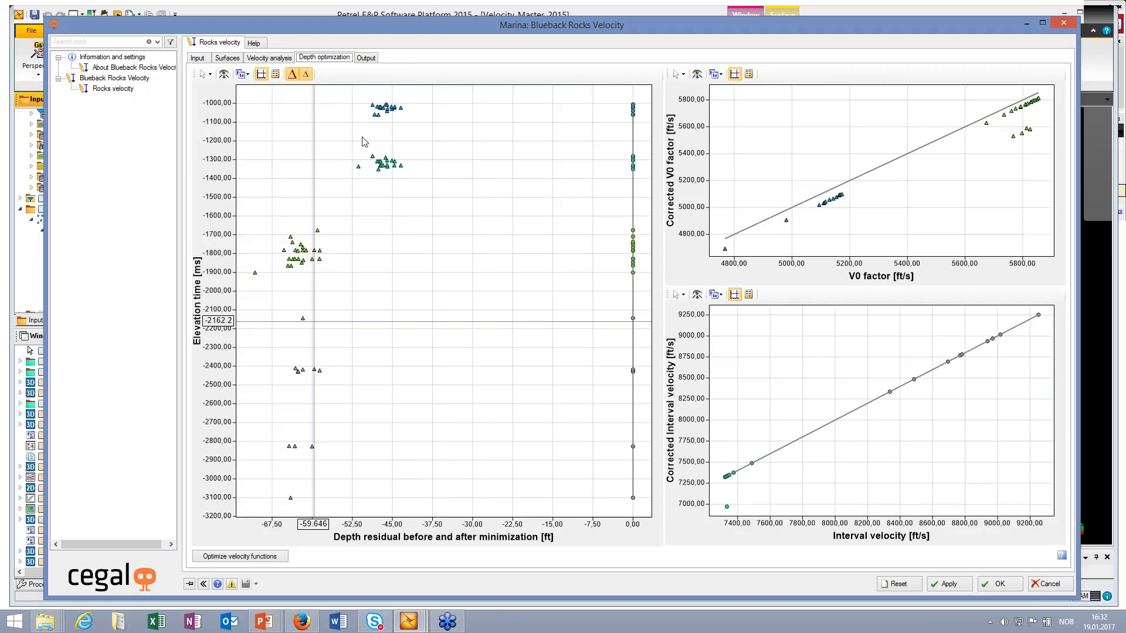
click(366, 58)
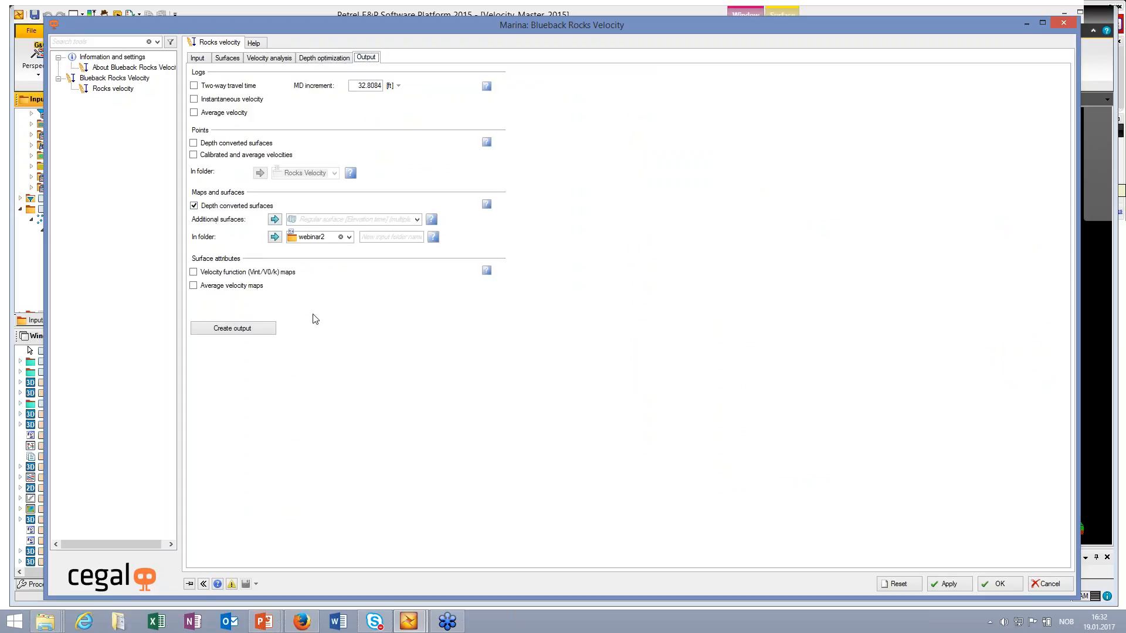
click(194, 100)
click(194, 156)
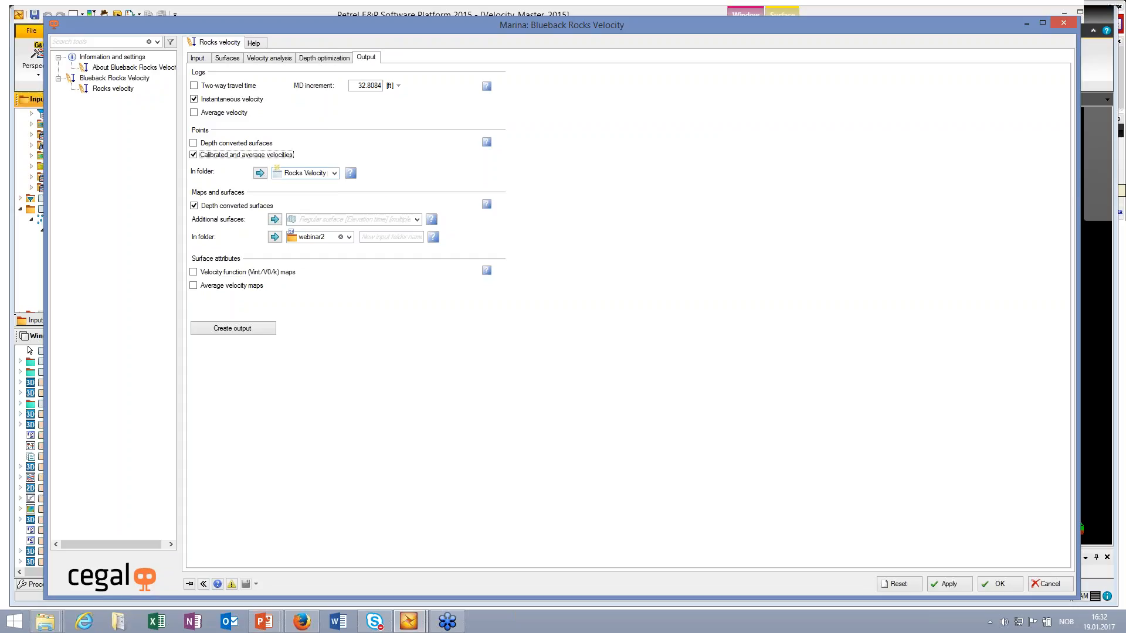
click(194, 143)
Step: Create the selected velocity model outputs and minimize the Blueback Rocks Velocity dialog
click(228, 330)
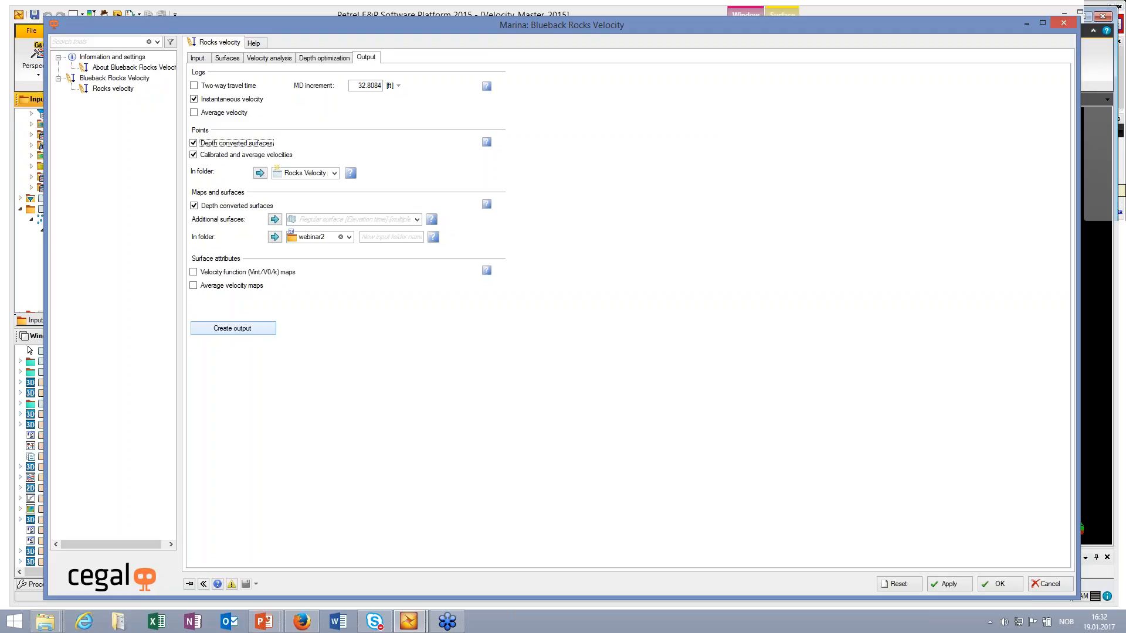
click(232, 328)
click(1039, 26)
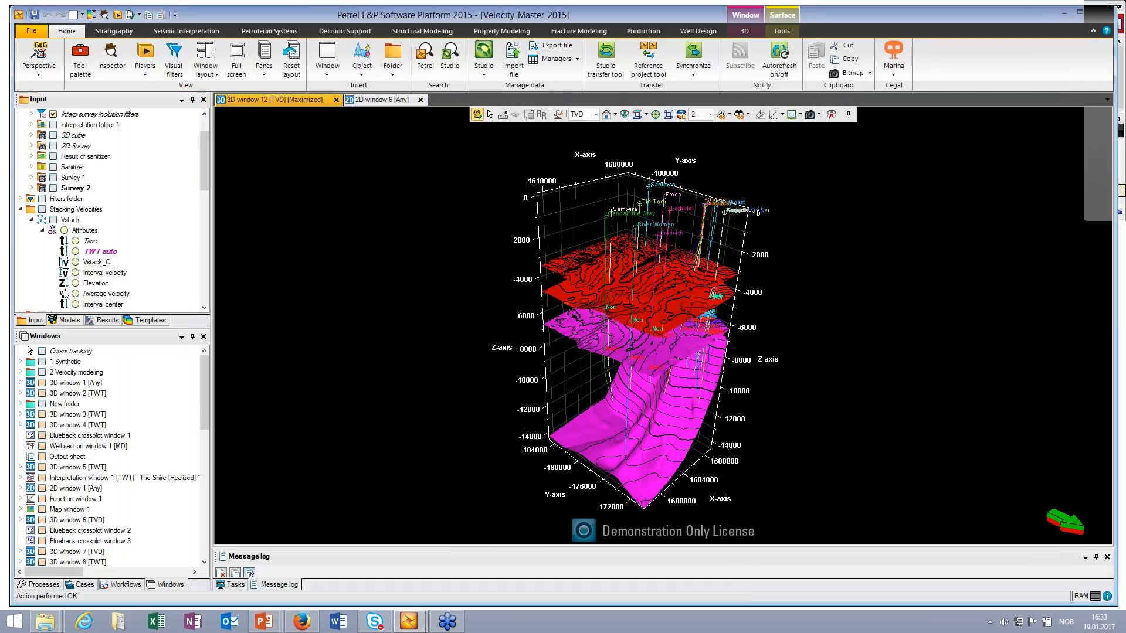
Step: Hide the other displayed surfaces of the webinar2 folder in the 3D window, keeping only Balin shown
scroll(643, 318, up, 3)
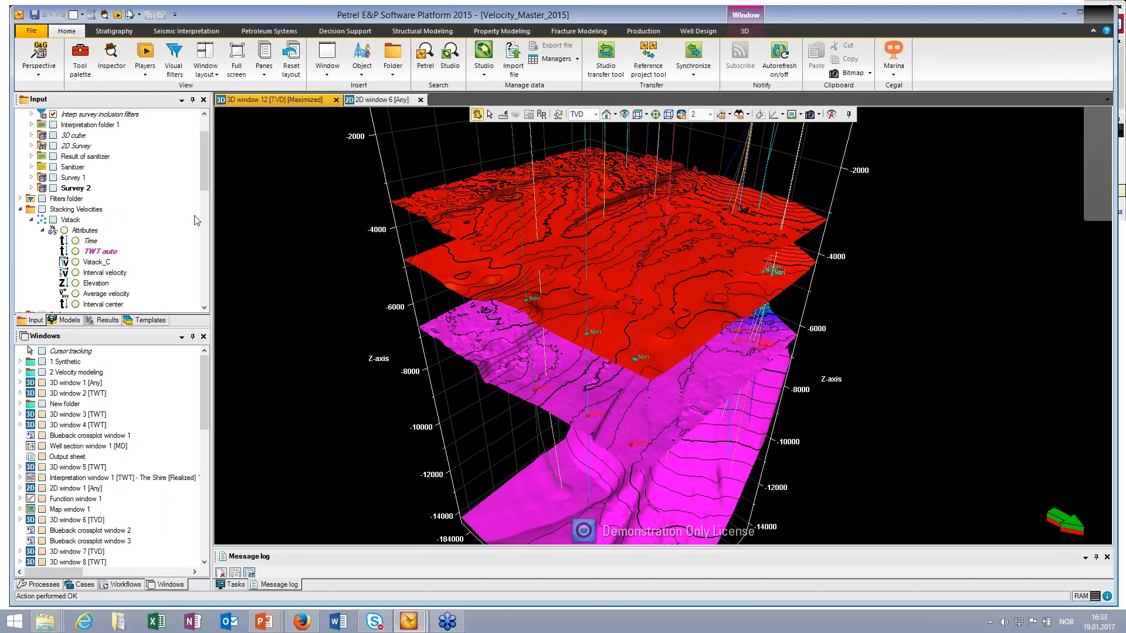
drag(207, 192, 206, 303)
click(68, 220)
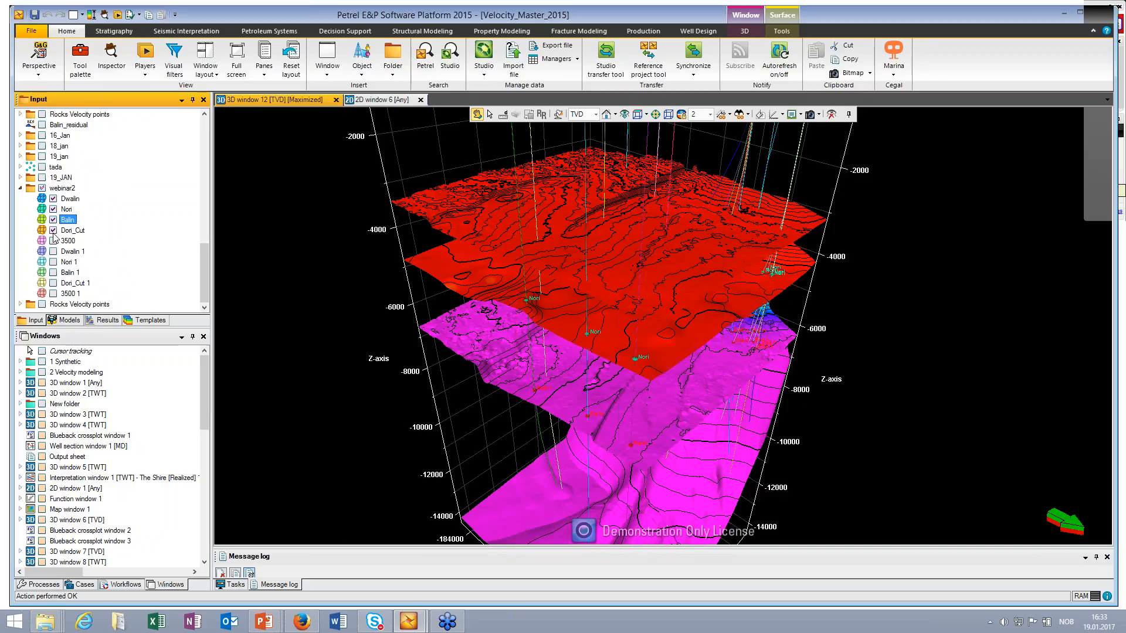
click(53, 230)
click(53, 209)
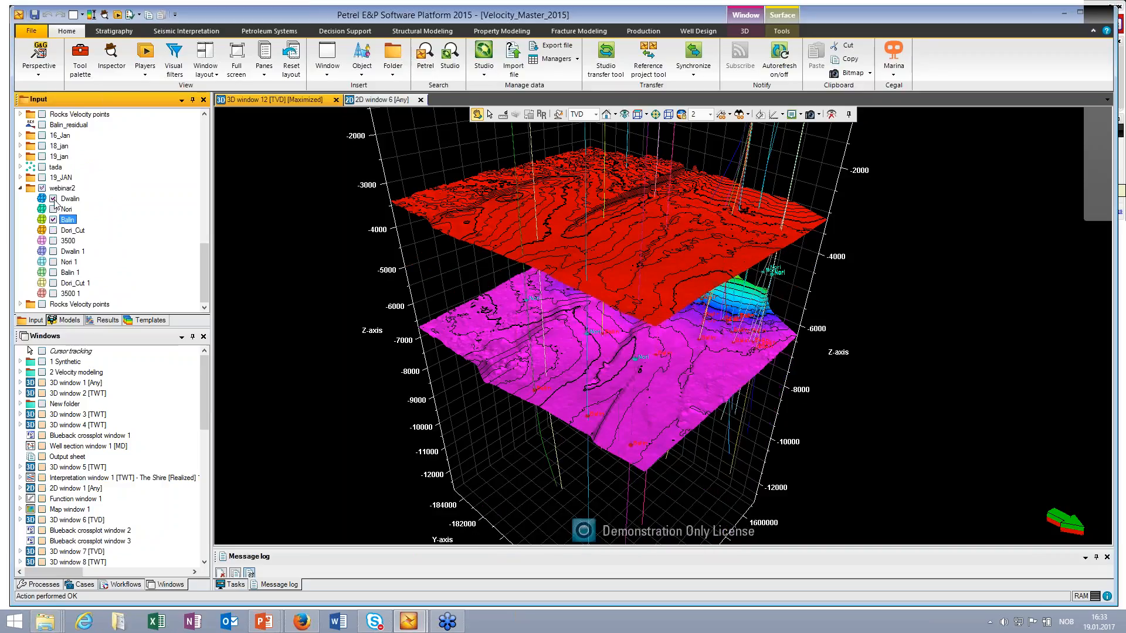
click(53, 199)
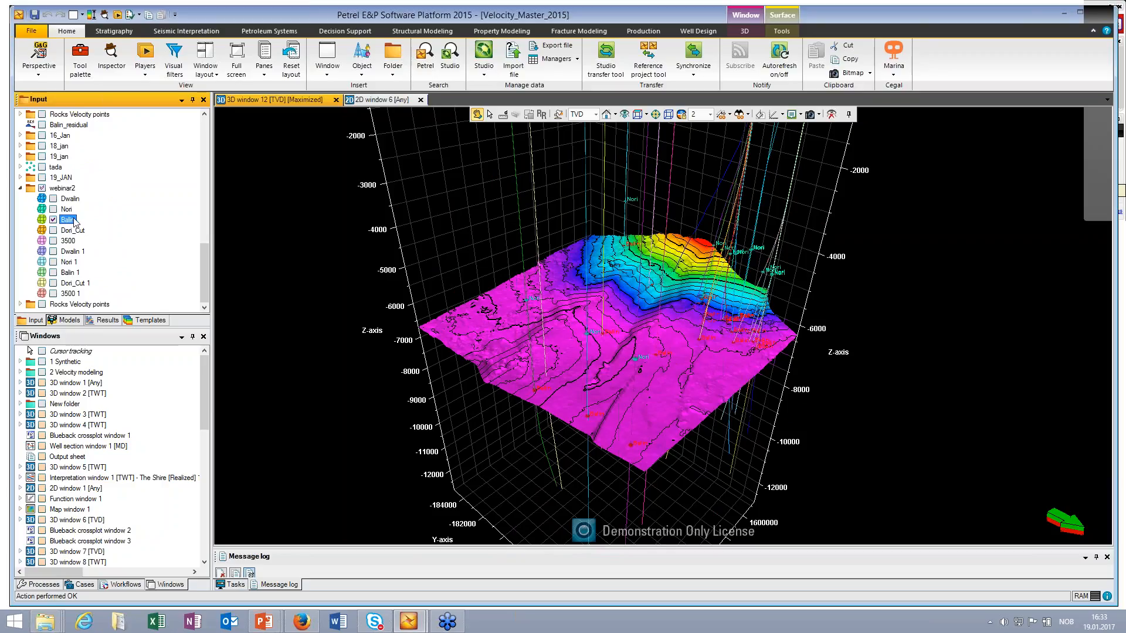
Step: Display Balin 1 together with Balin in the 3D window and compare the two surfaces from the side
click(54, 272)
drag(552, 355, 554, 309)
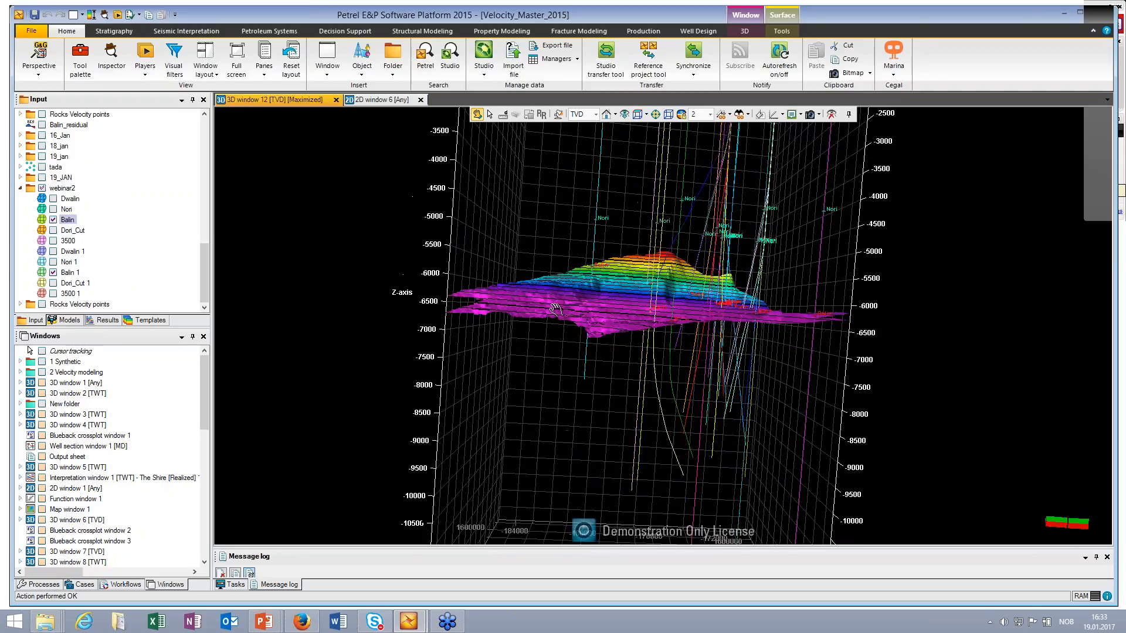
scroll(554, 309, up, 5)
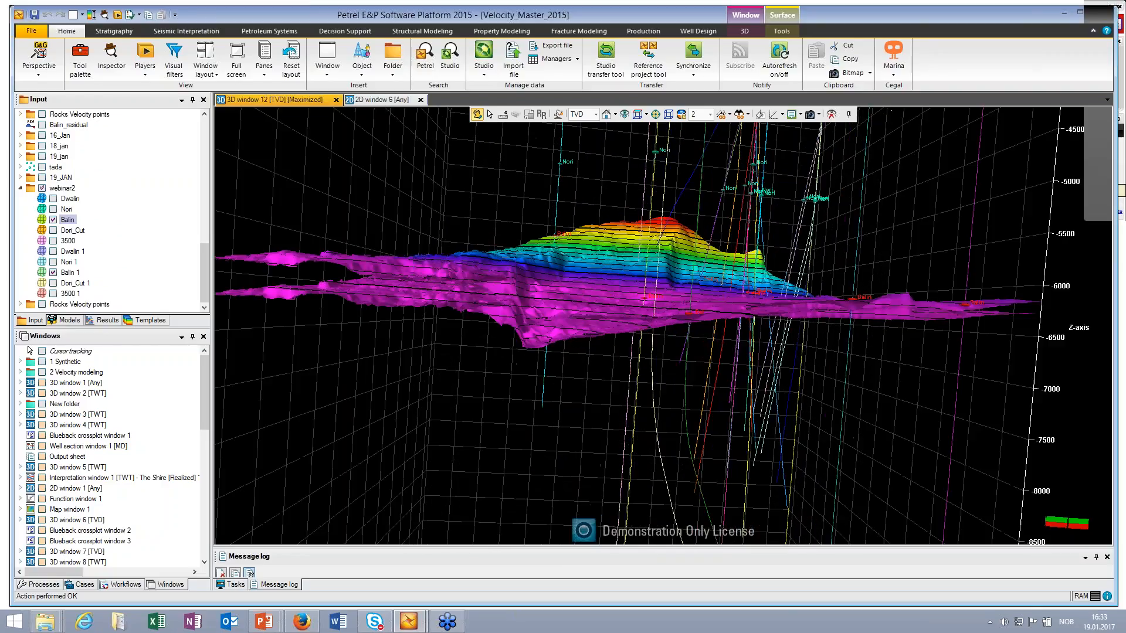
drag(555, 308, 594, 311)
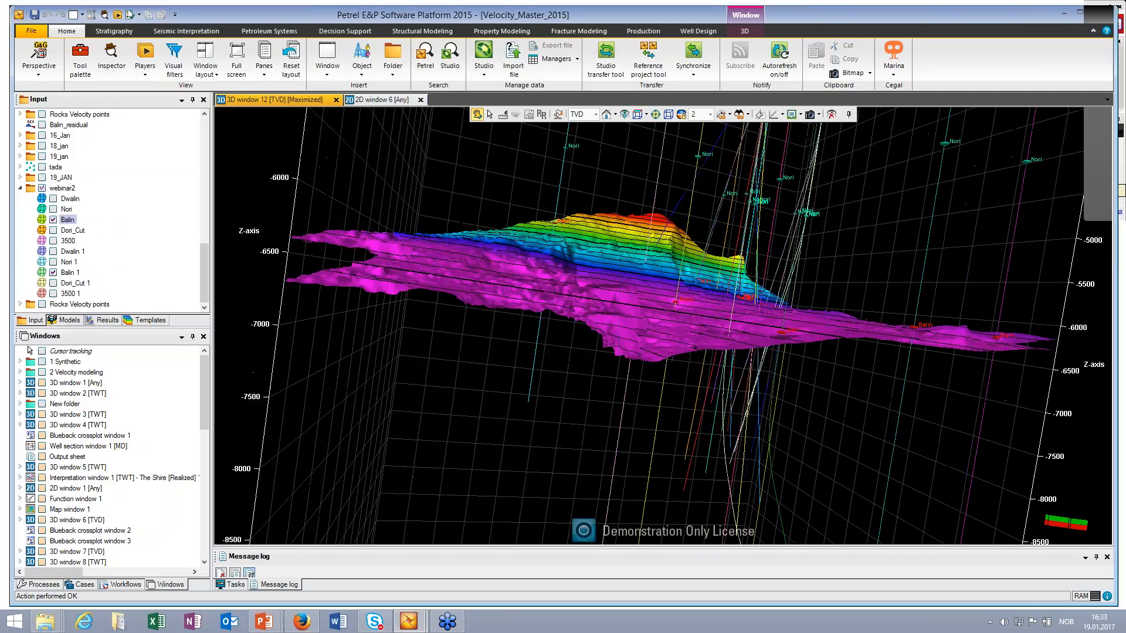
click(54, 274)
click(54, 274)
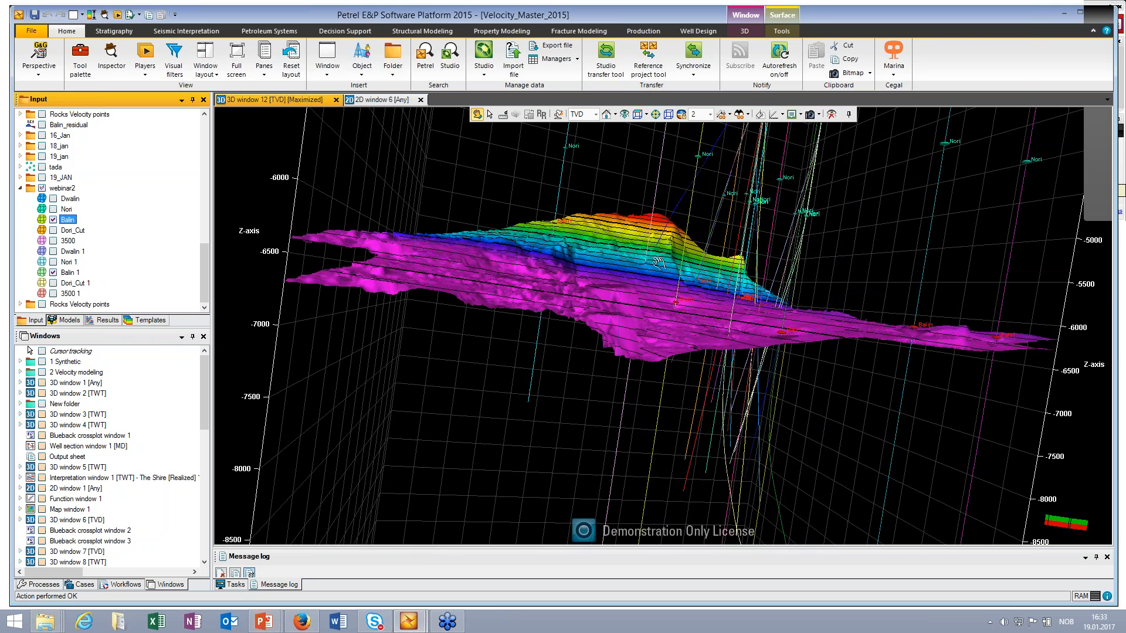
drag(658, 262, 516, 345)
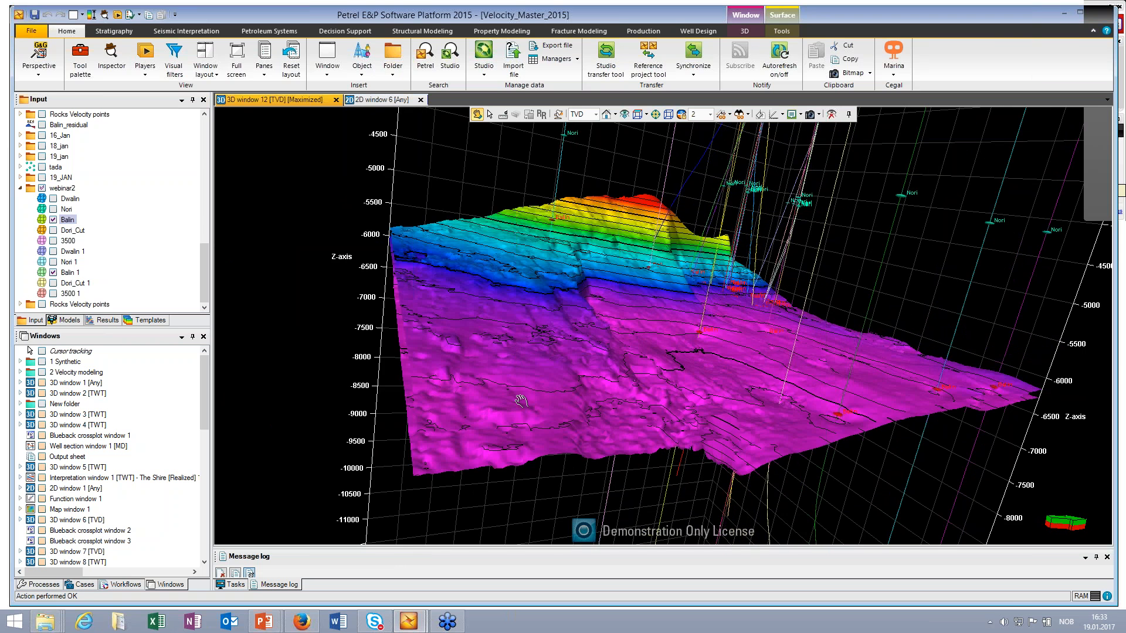
drag(520, 401, 546, 349)
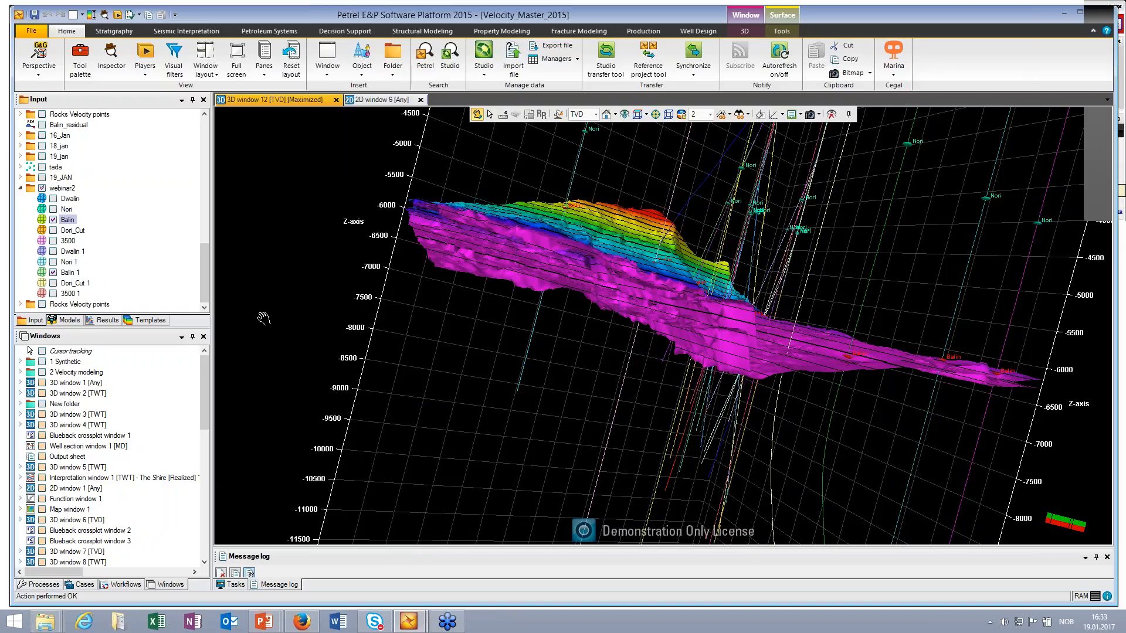
Step: Switch Balin 1 off and on to compare it with Balin, and examine Balin alone against the well tops
click(54, 272)
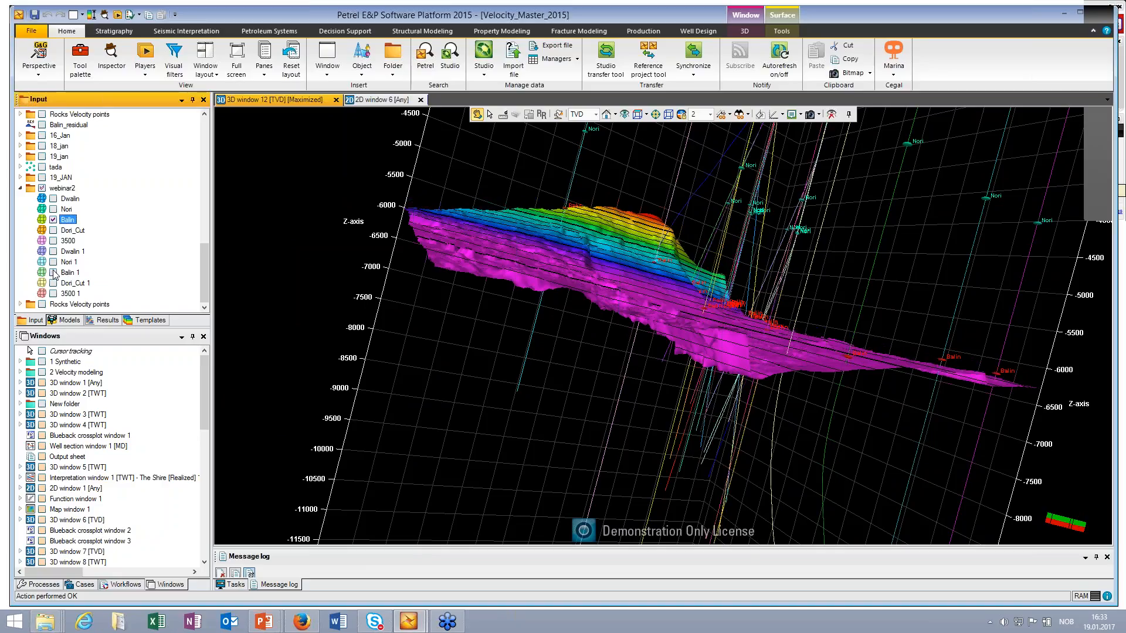
click(53, 273)
drag(509, 276, 492, 305)
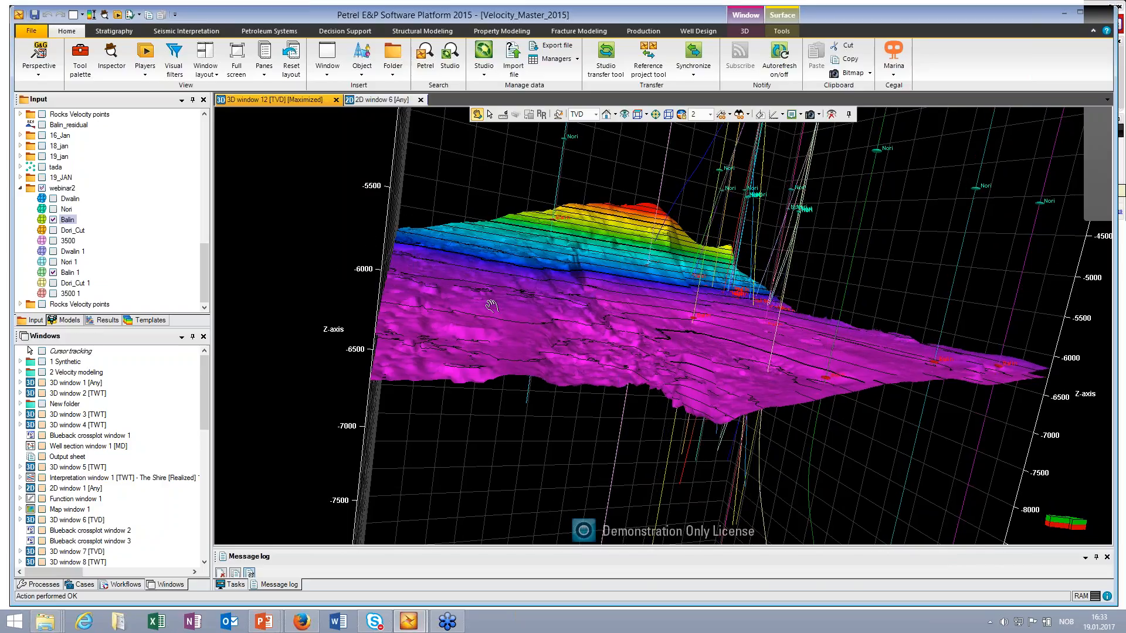
click(54, 273)
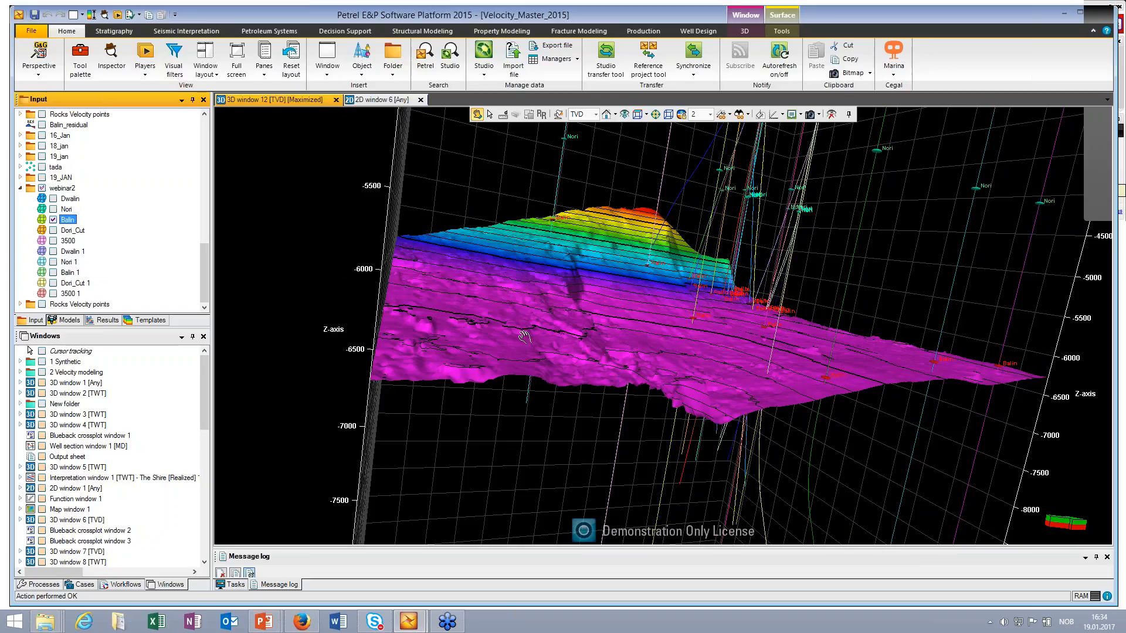
drag(524, 336, 455, 379)
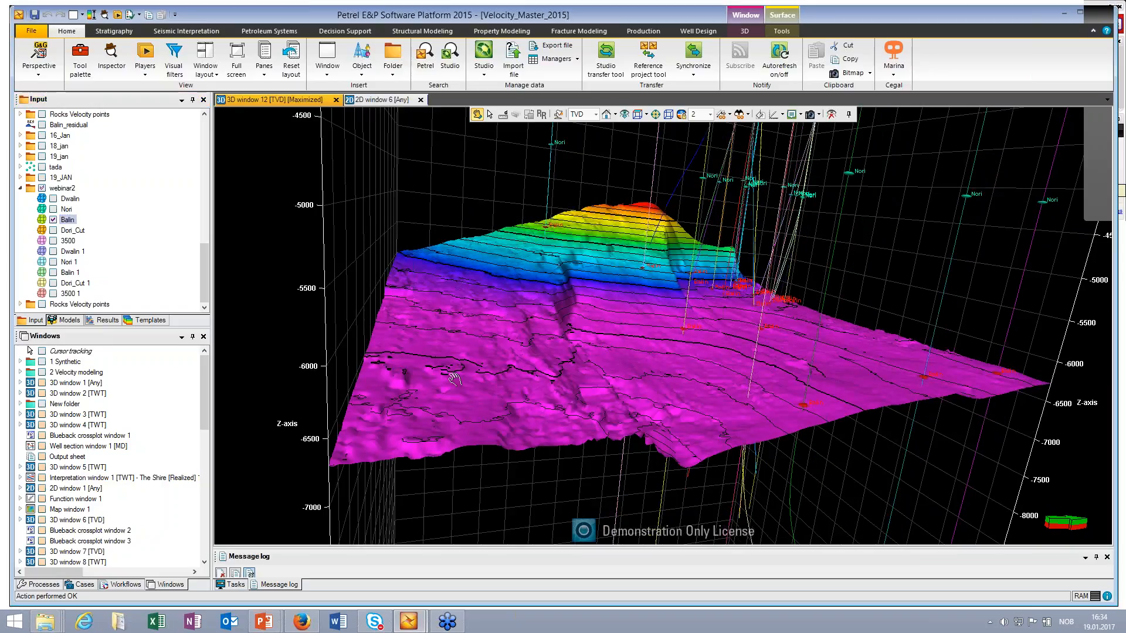
middle_drag(455, 380, 485, 346)
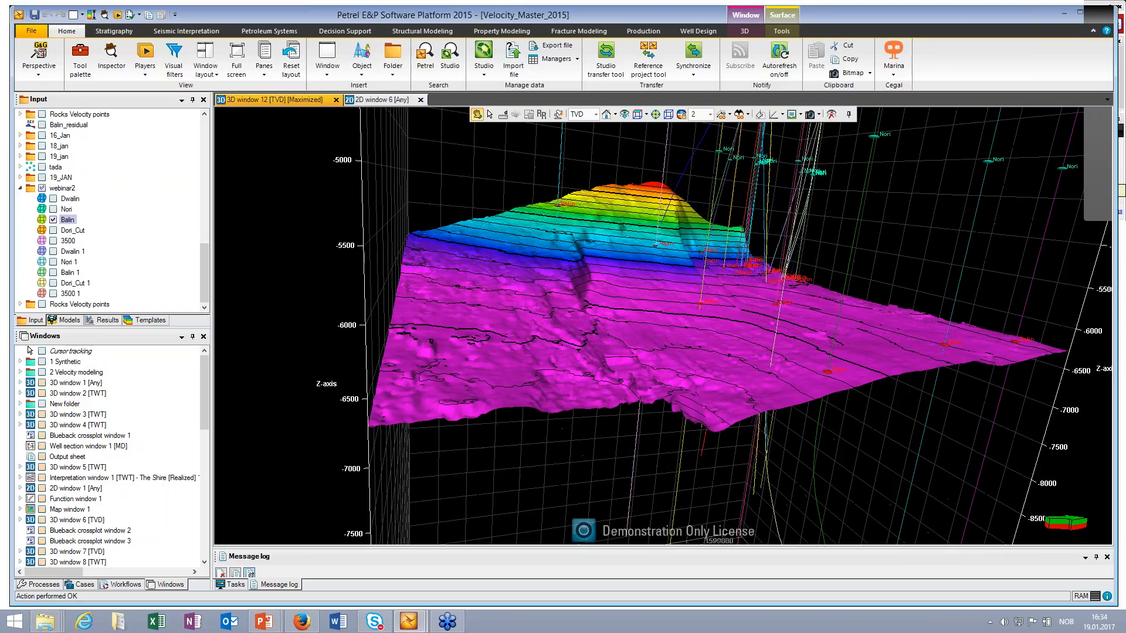
Step: Show Balin 1 over Balin again and inspect both surfaces around the well tops from several oblique angles
click(54, 272)
drag(459, 373, 273, 247)
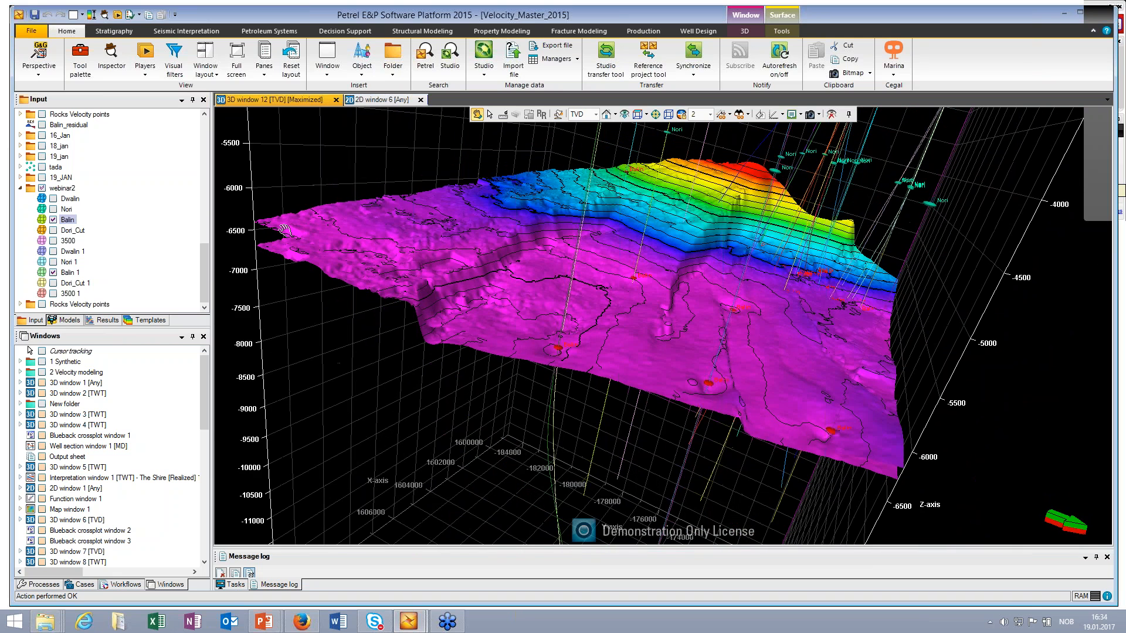
drag(644, 307, 592, 359)
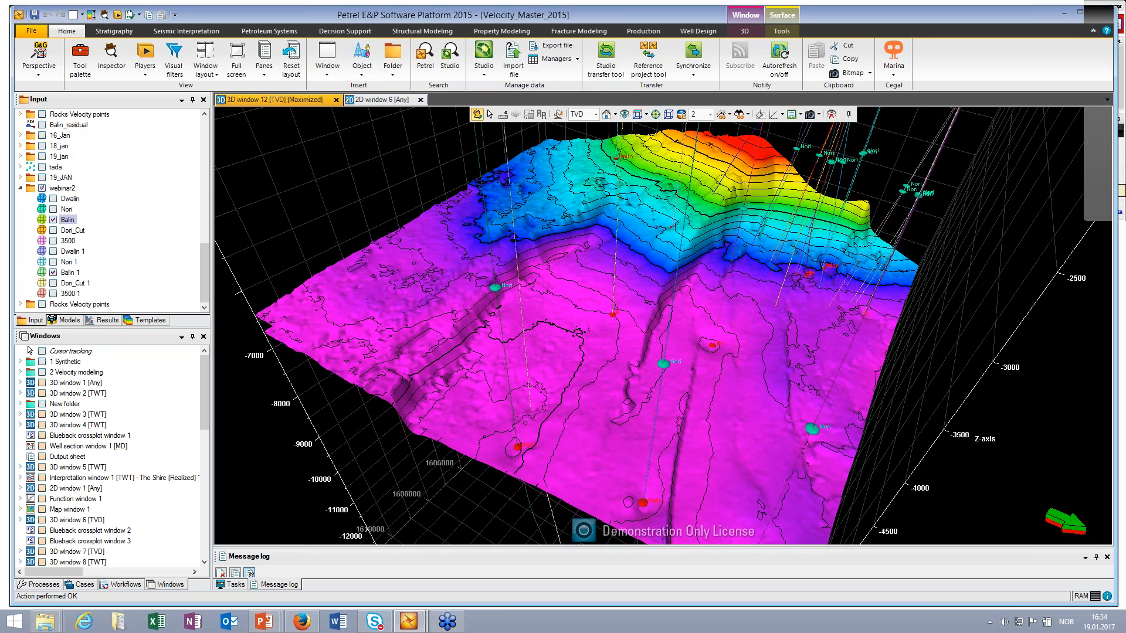
scroll(593, 359, down, 5)
scroll(593, 359, up, 2)
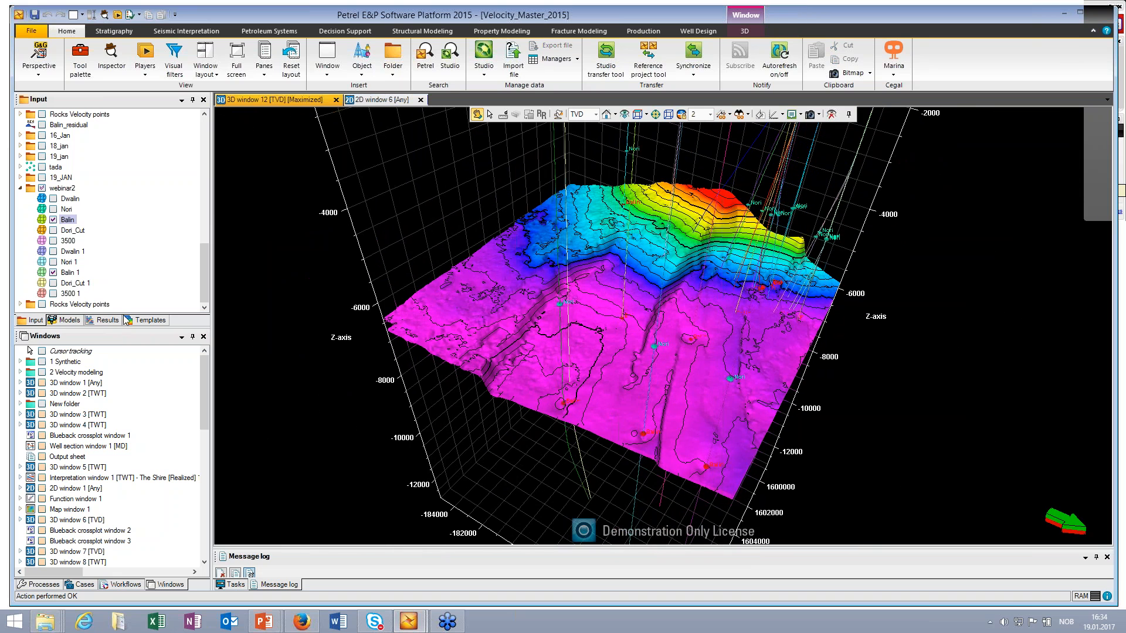
drag(586, 404, 651, 367)
drag(562, 375, 564, 409)
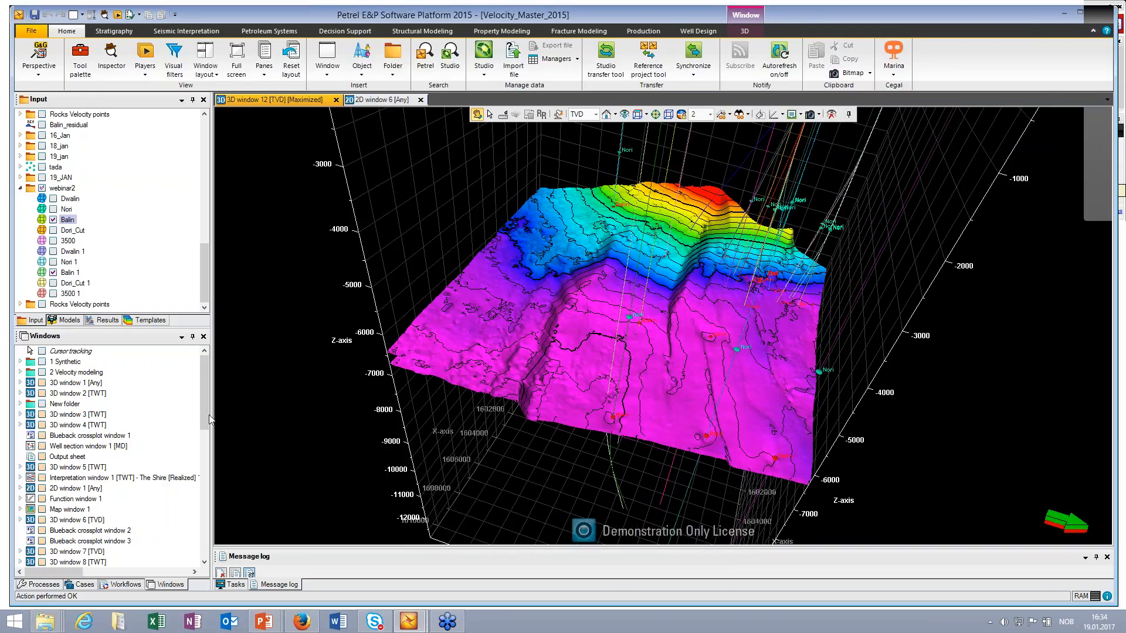
Step: Open Well section window 5 [SSTVD] and examine the Rocks Velocity average and instantaneous velocity logs against the well tops and surfaces
click(207, 481)
scroll(207, 484, down, 10)
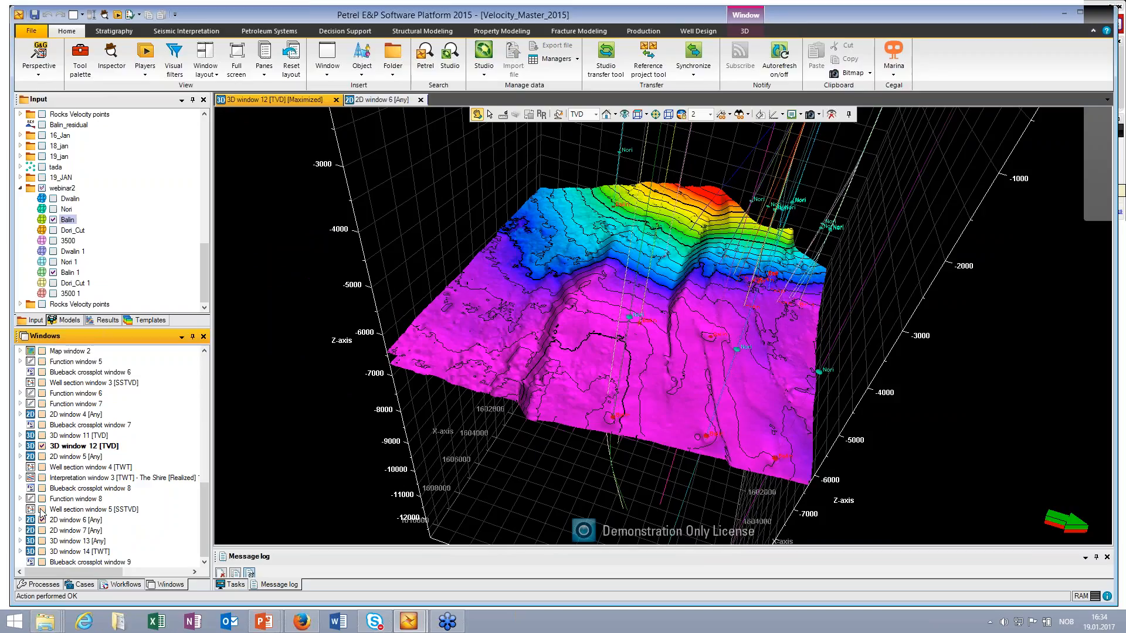
click(42, 509)
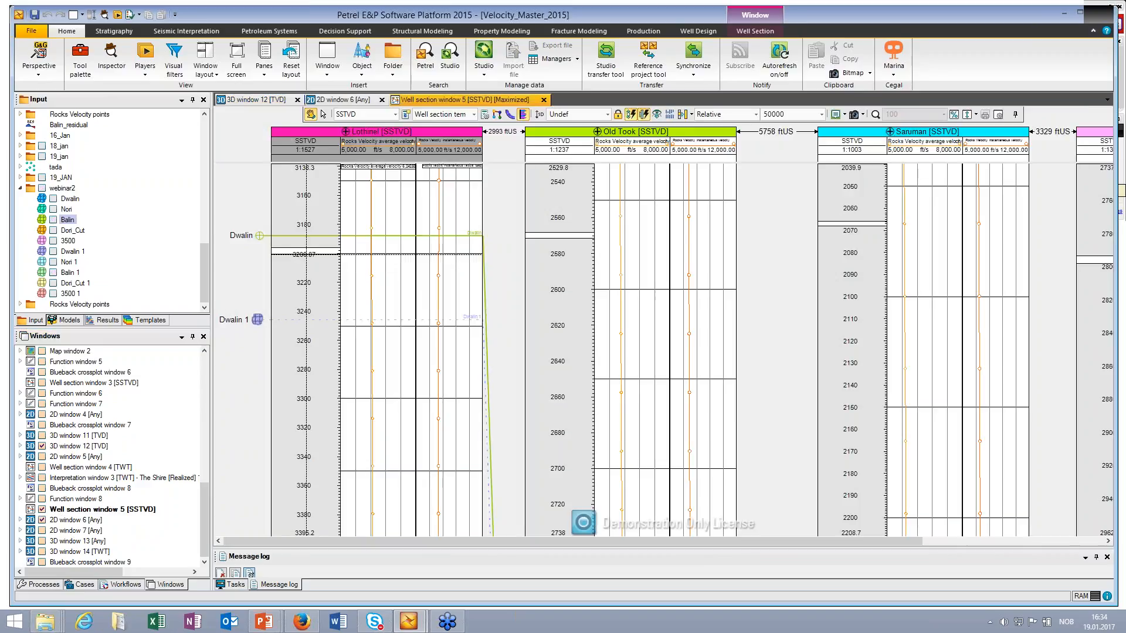
drag(306, 254, 306, 368)
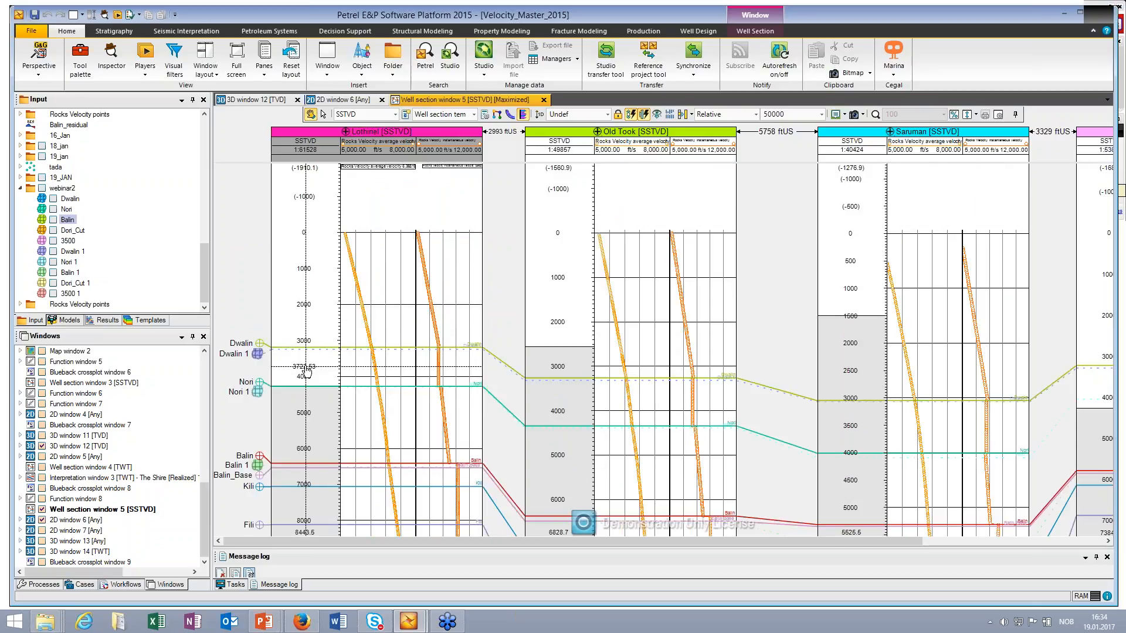
drag(308, 472, 289, 395)
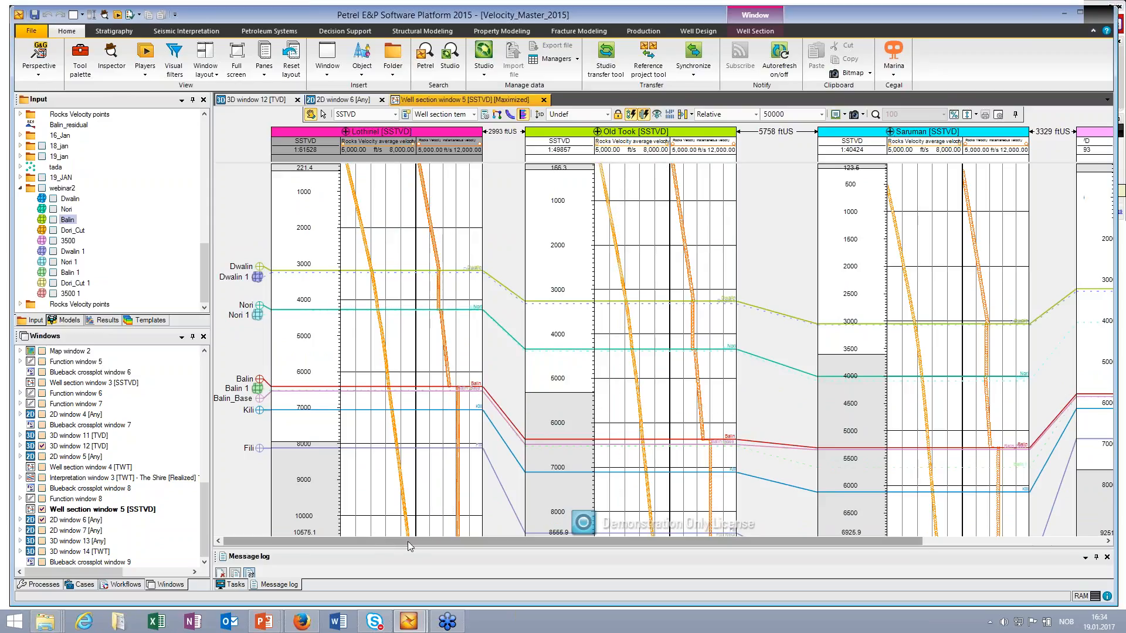
scroll(406, 541, right, 2)
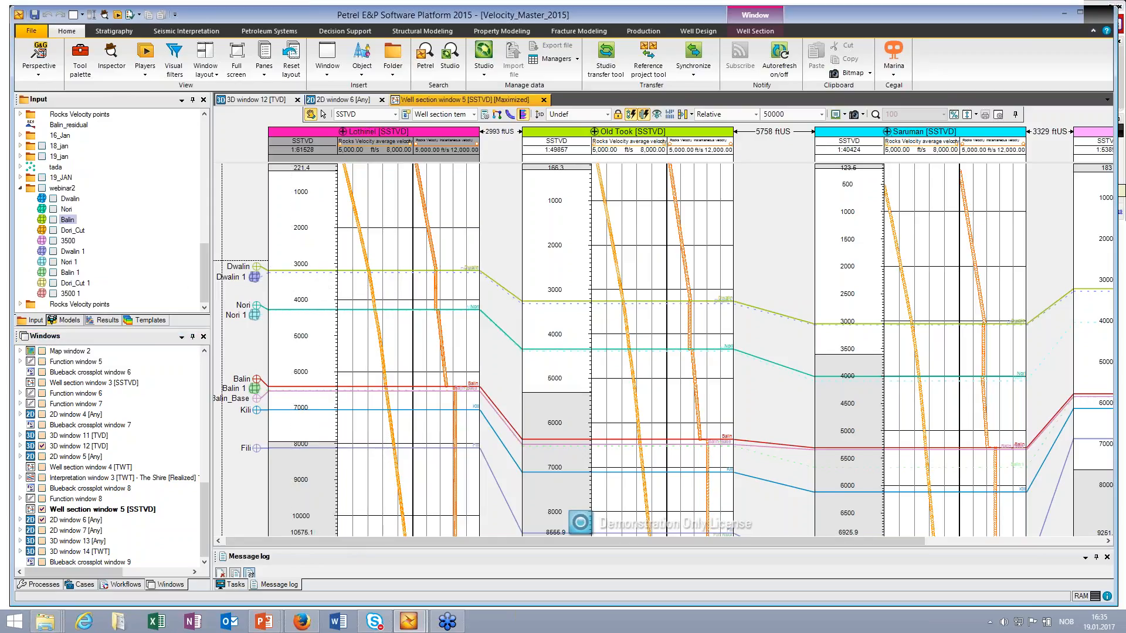
Step: Create a new 3D window and set its vertical domain to TWT
click(258, 100)
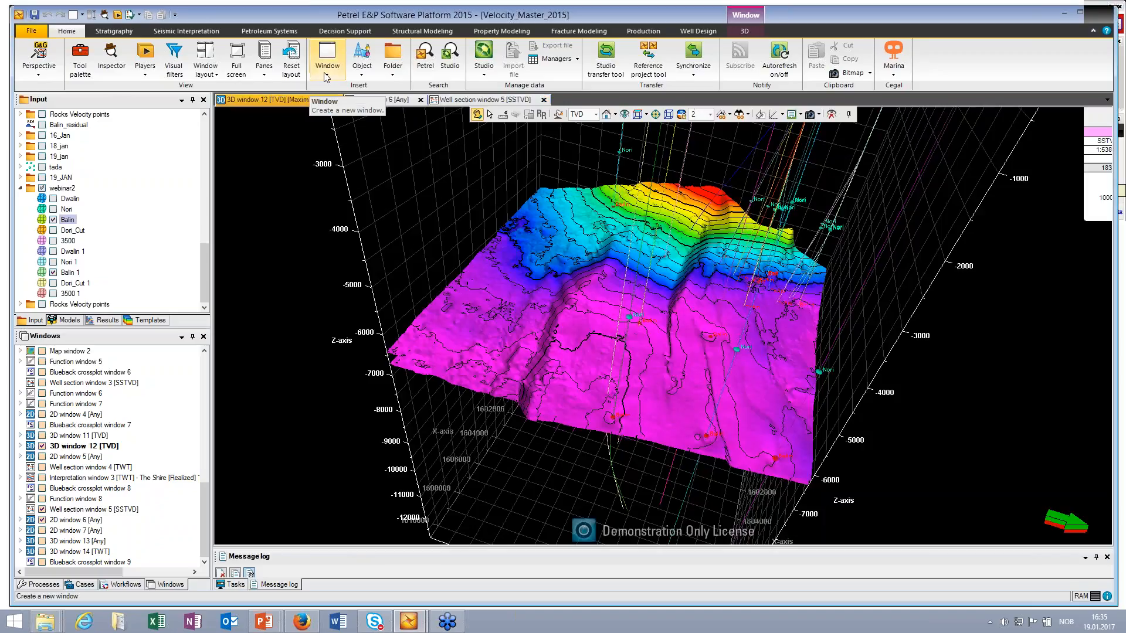
click(327, 58)
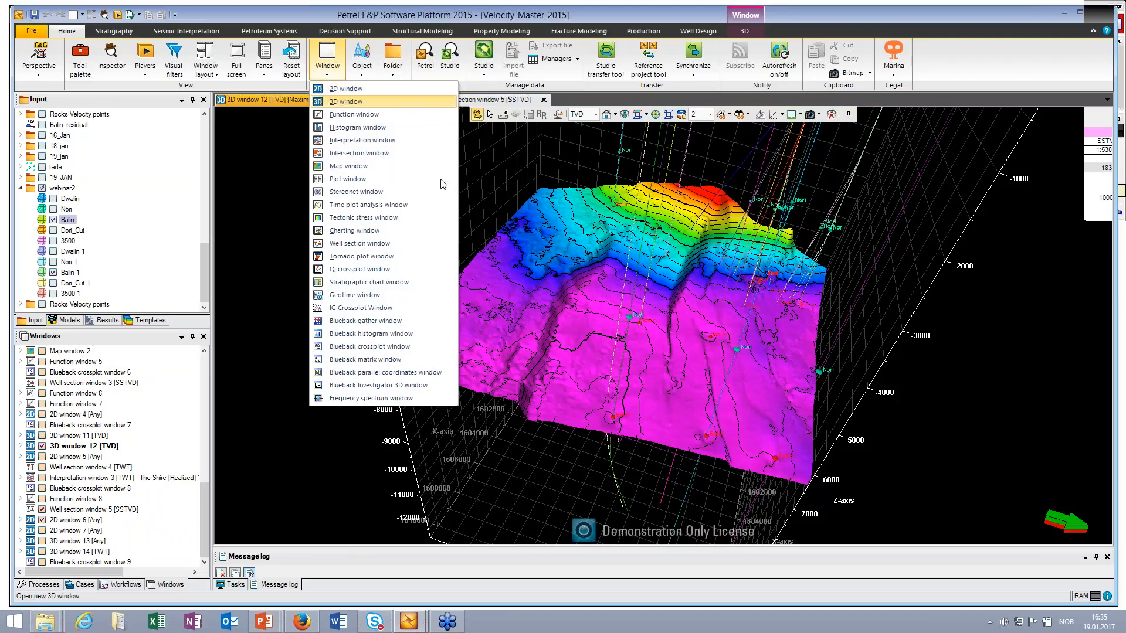
click(346, 101)
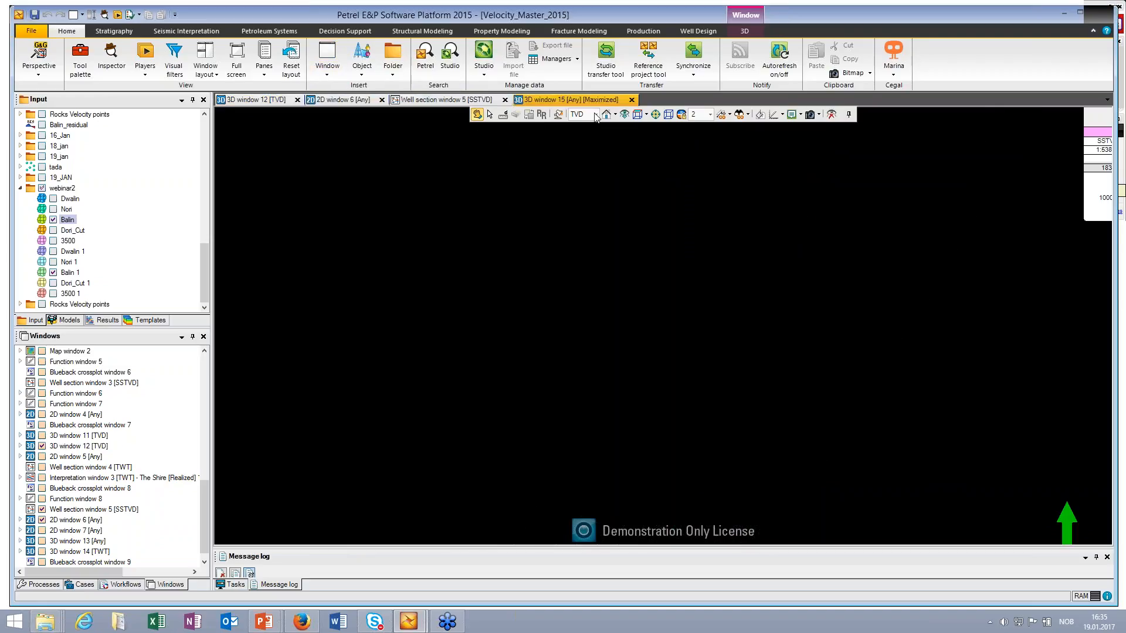
click(595, 115)
click(576, 141)
Step: Display the Balin points from the Rocks Velocity points folder in the new 3D window and turn on the axes around them
click(201, 280)
click(20, 304)
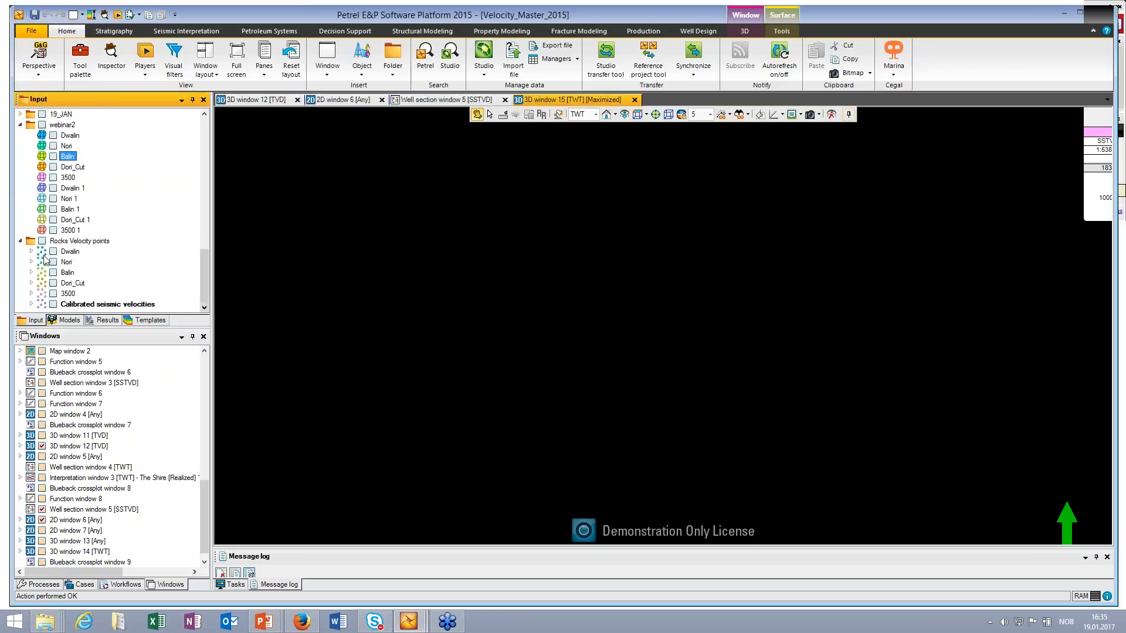
click(32, 304)
drag(206, 286, 205, 291)
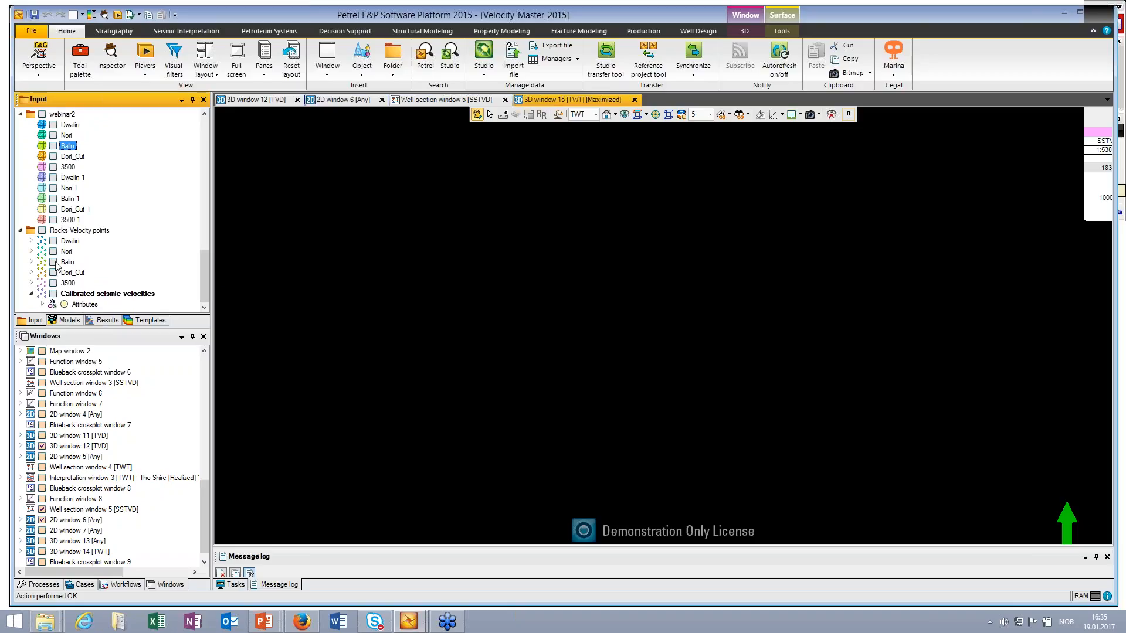
click(53, 262)
mouse_move(631, 371)
mouse_down()
mouse_move(655, 345)
mouse_move(628, 385)
mouse_move(662, 356)
mouse_move(652, 365)
mouse_up()
middle_drag(652, 366, 598, 326)
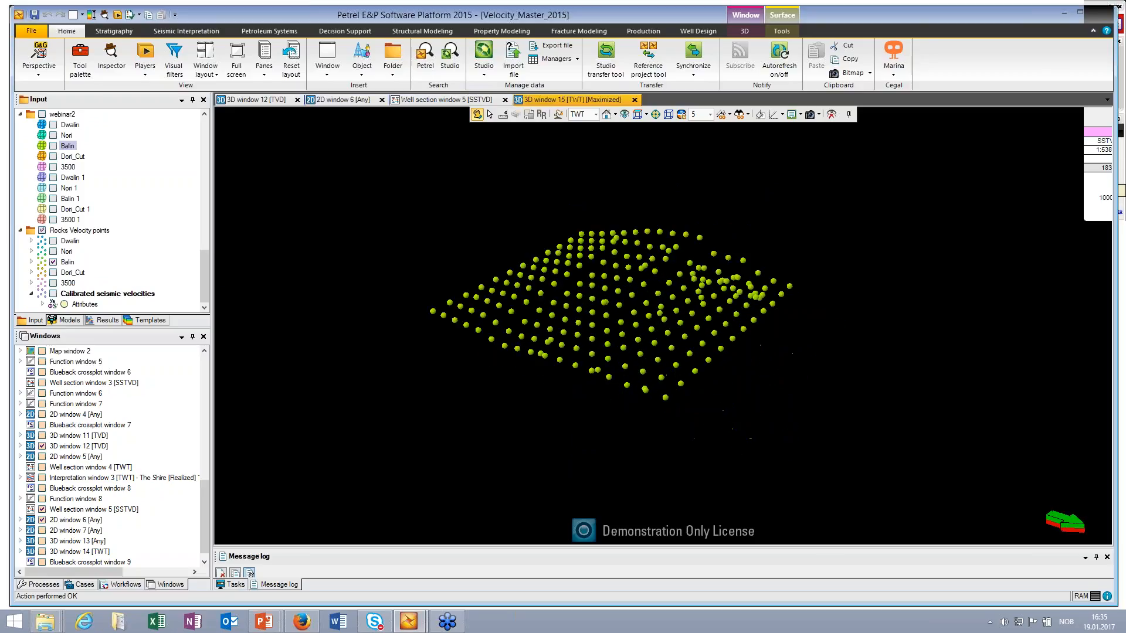
drag(598, 307, 611, 320)
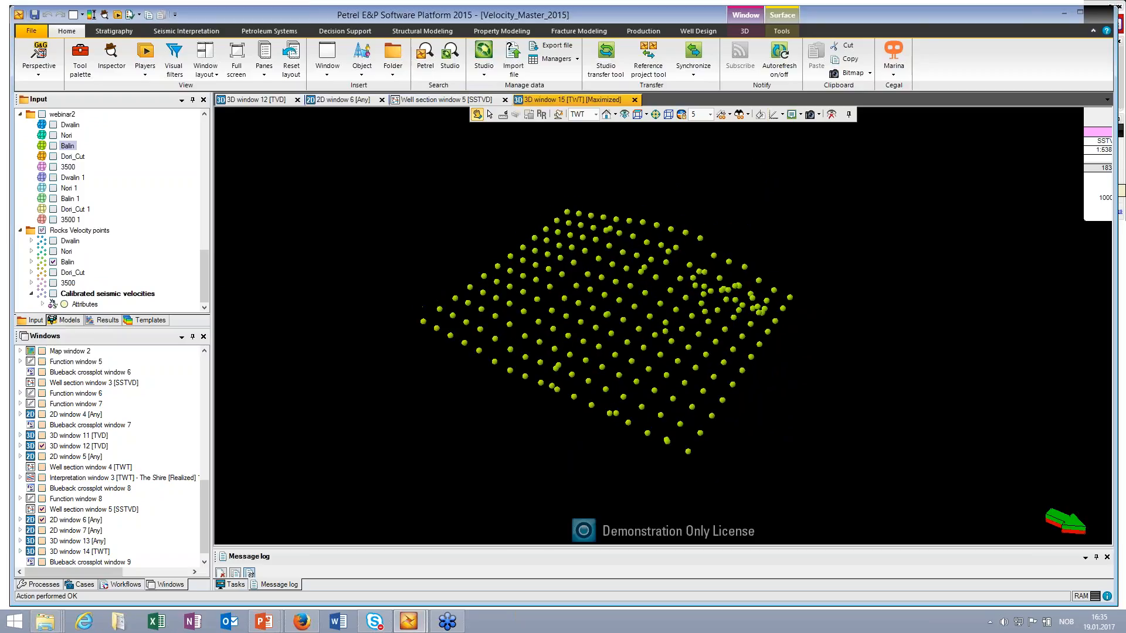
click(781, 115)
click(793, 128)
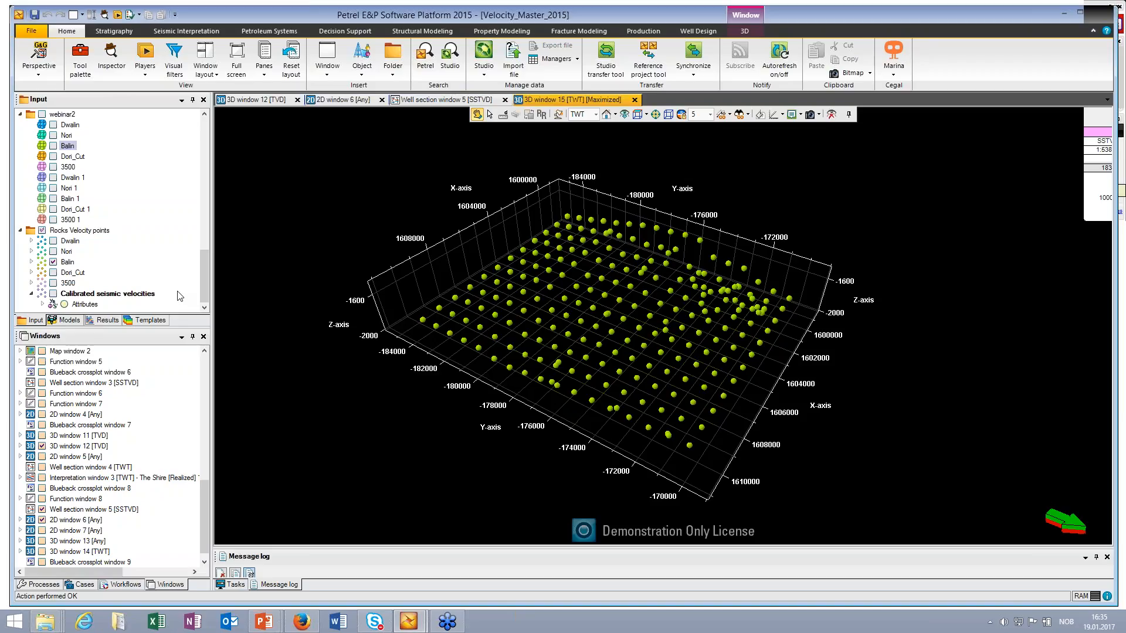
Step: Show the Calibrated seismic velocities points instead of Balin, with Vavg as the displayed attribute and the color table adjusted to it
click(43, 305)
click(53, 294)
scroll(90, 309, down, 1)
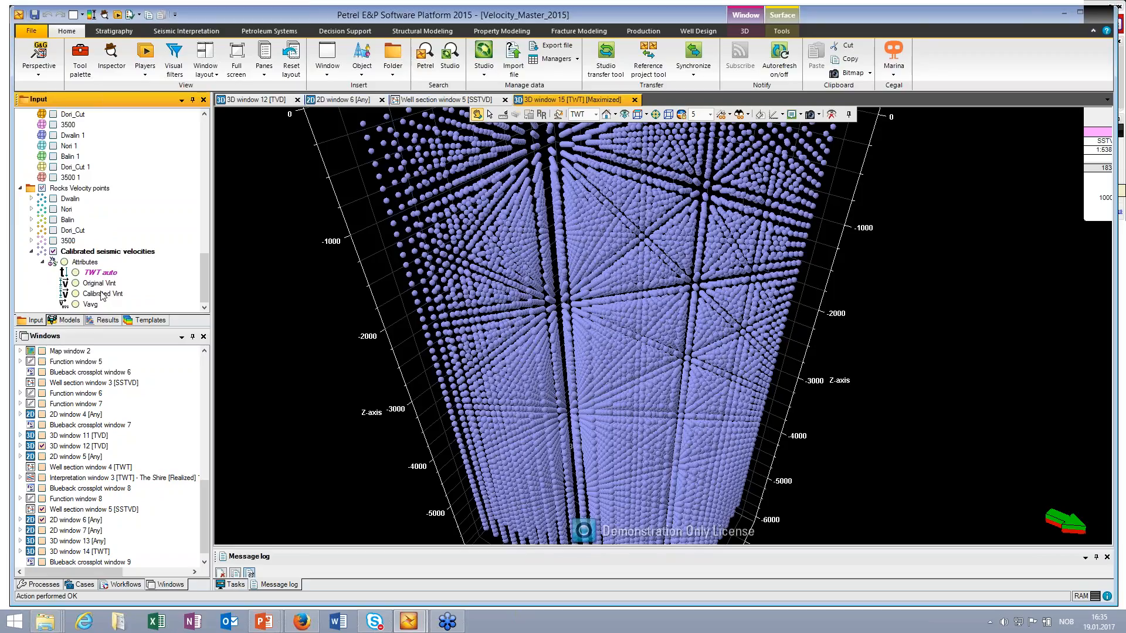
click(89, 305)
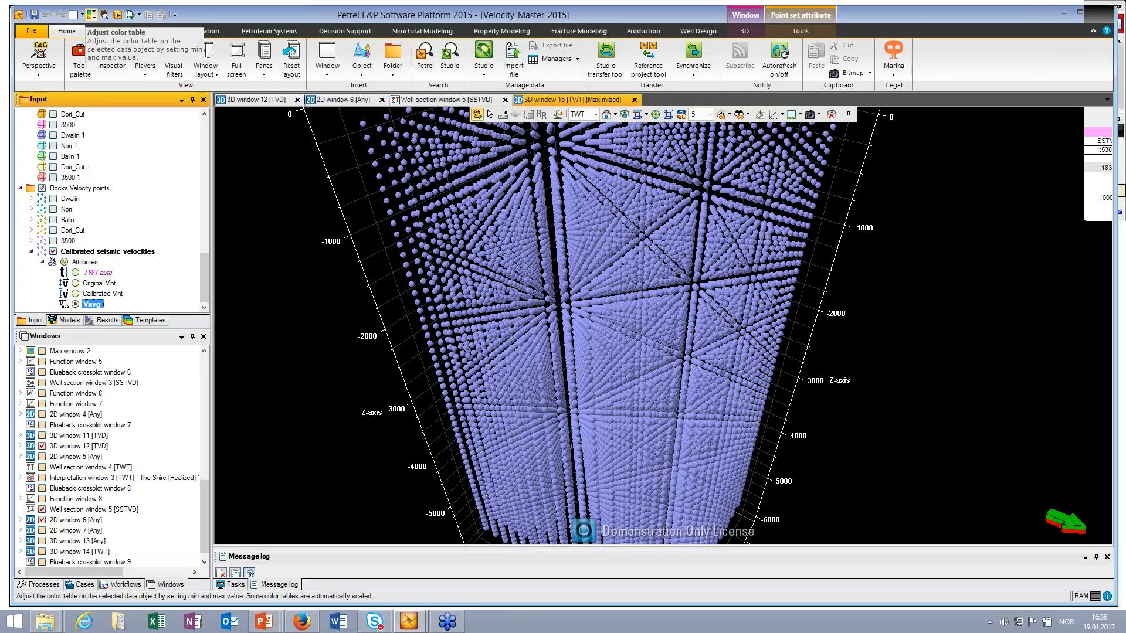
click(92, 14)
drag(572, 453, 607, 301)
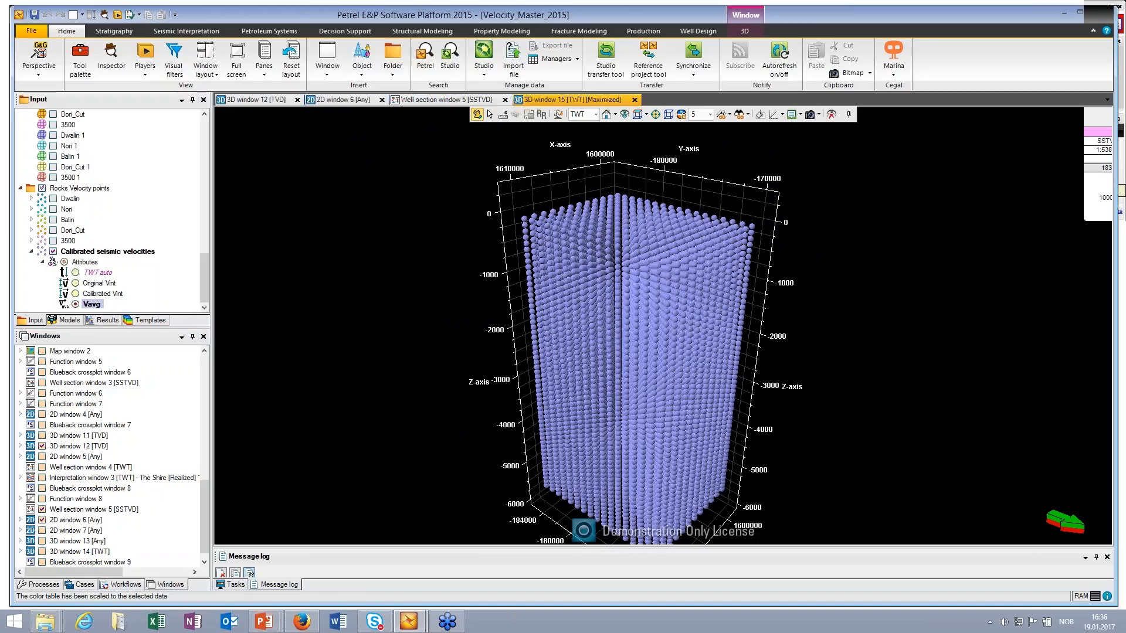
drag(620, 315, 623, 251)
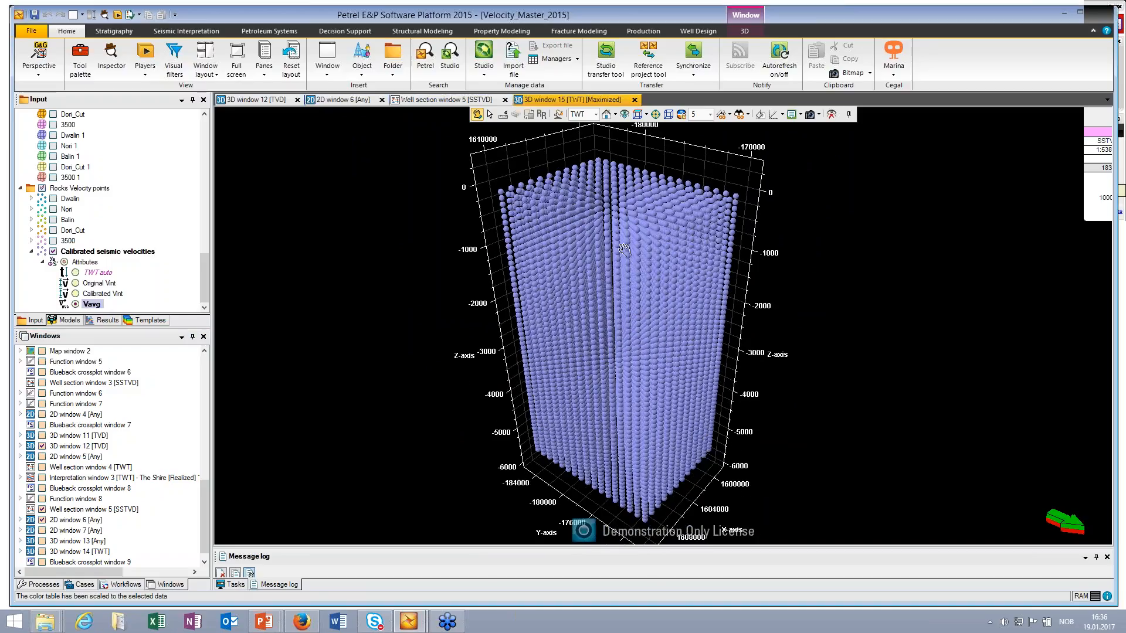
Step: Return to 3D window 12, bring up the Blueback Rocks Velocity output settings, and switch to the presentation's Blueback Rocks Velocity summary slide
click(251, 98)
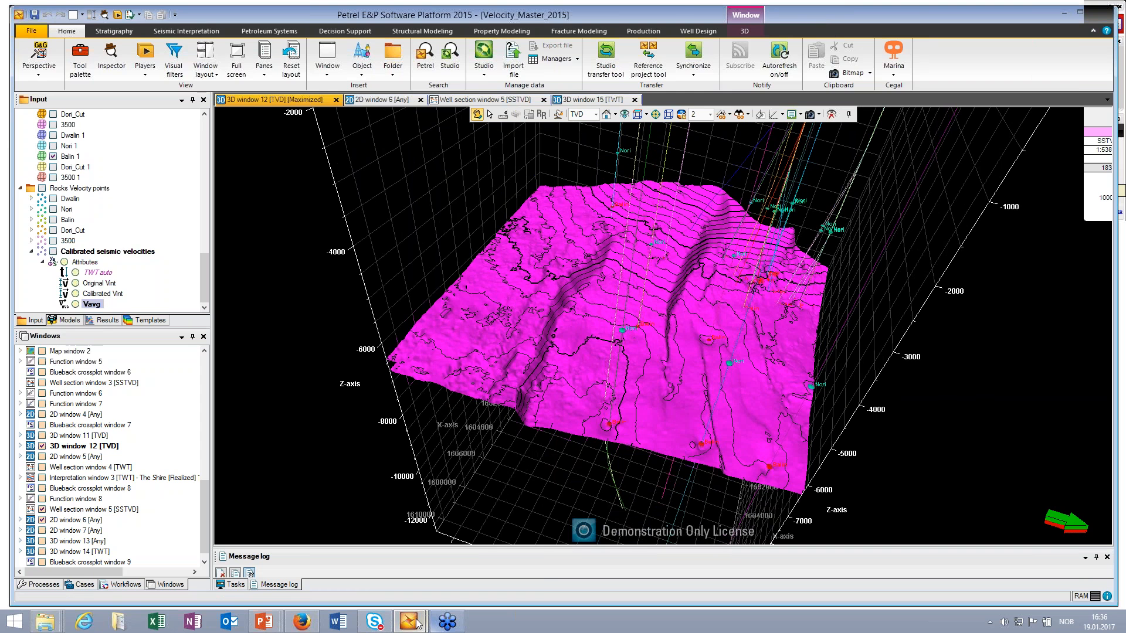
mouse_move(408, 620)
click(478, 577)
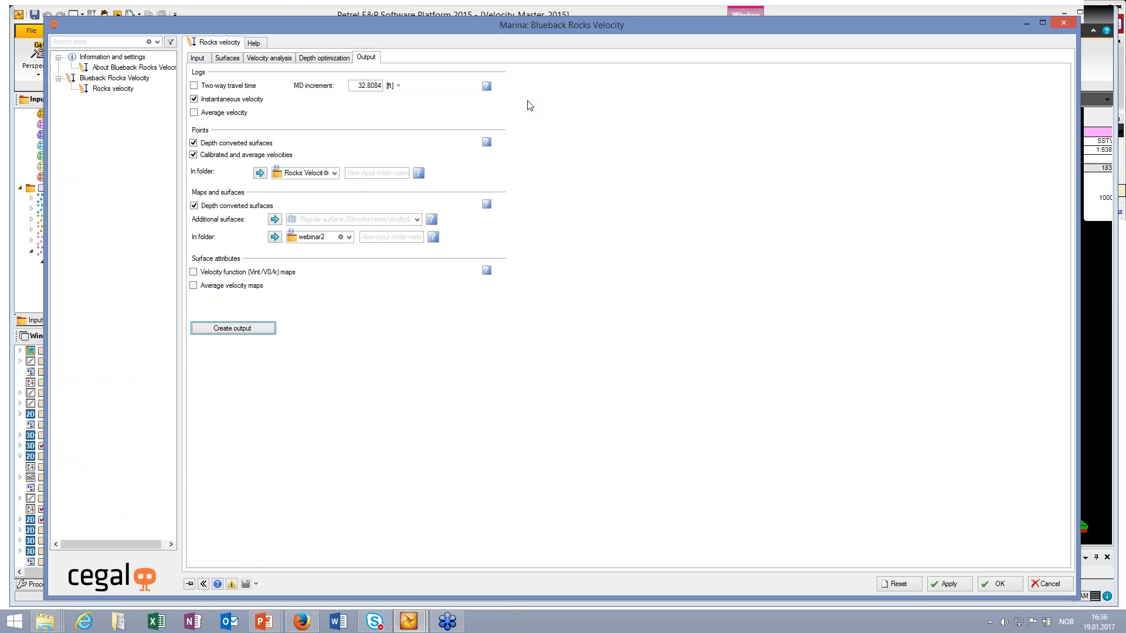
key(alt+Tab)
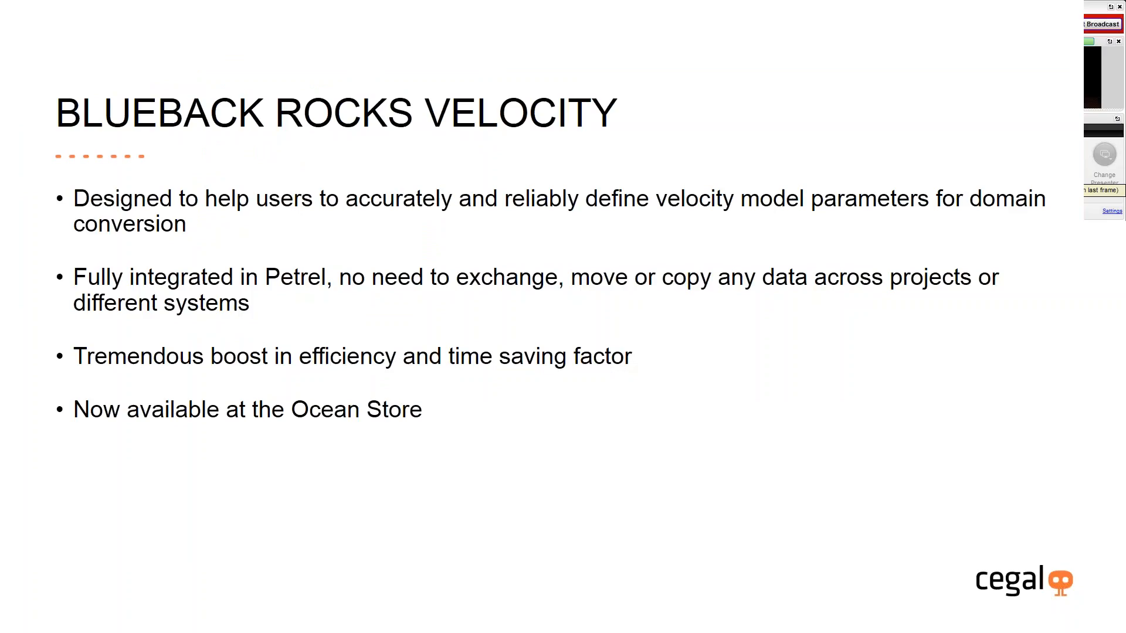